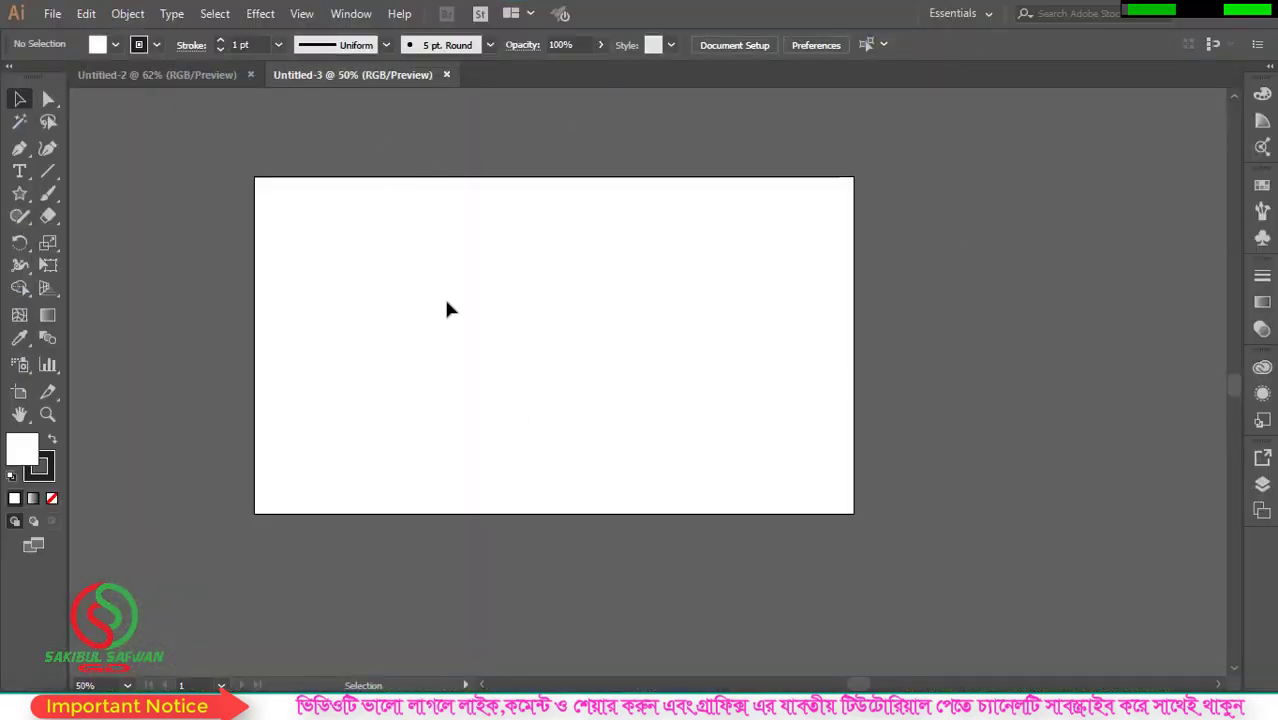
Step: Draw a five-point star with the Star Tool in the artboard's upper left
{"action": "scroll", "coordinate": [502, 256], "scroll_direction": "down", "scroll_amount": 2}
{"action": "scroll", "coordinate": [670, 203], "scroll_direction": "up", "scroll_amount": 2}
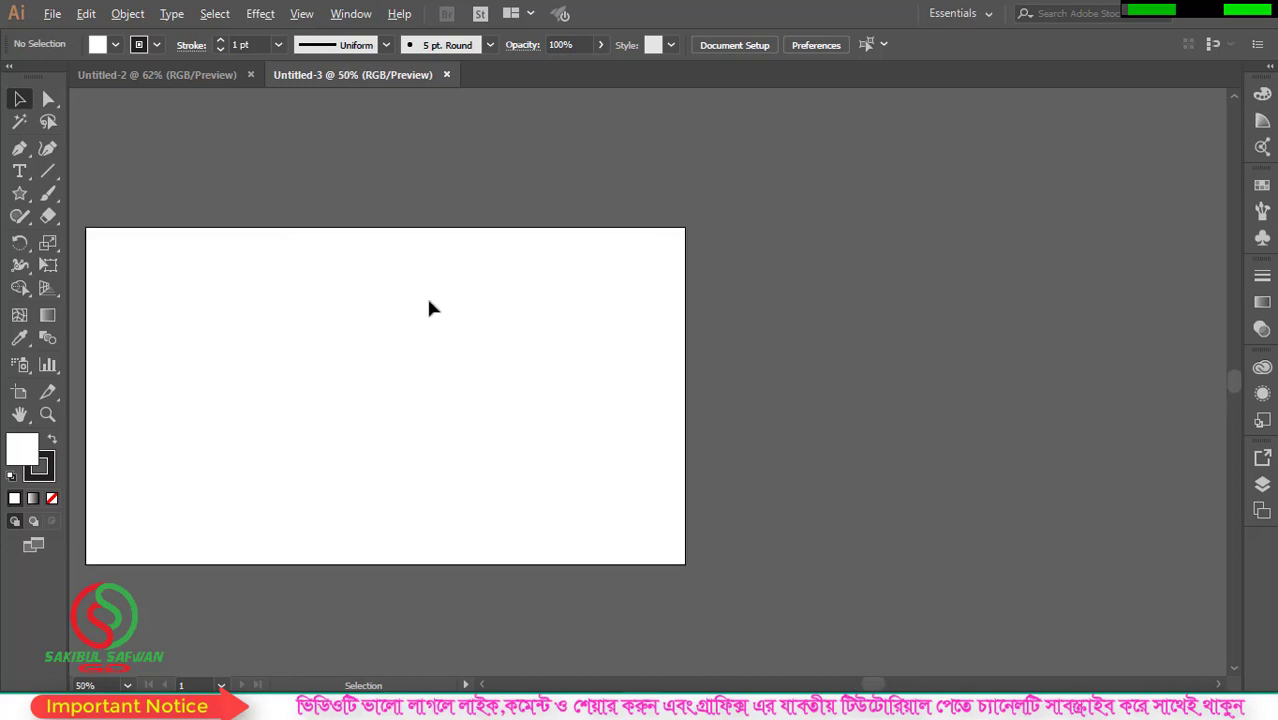
{"action": "scroll", "coordinate": [667, 264], "scroll_direction": "down", "scroll_amount": 1}
{"action": "scroll", "coordinate": [360, 347], "scroll_direction": "up", "scroll_amount": 1}
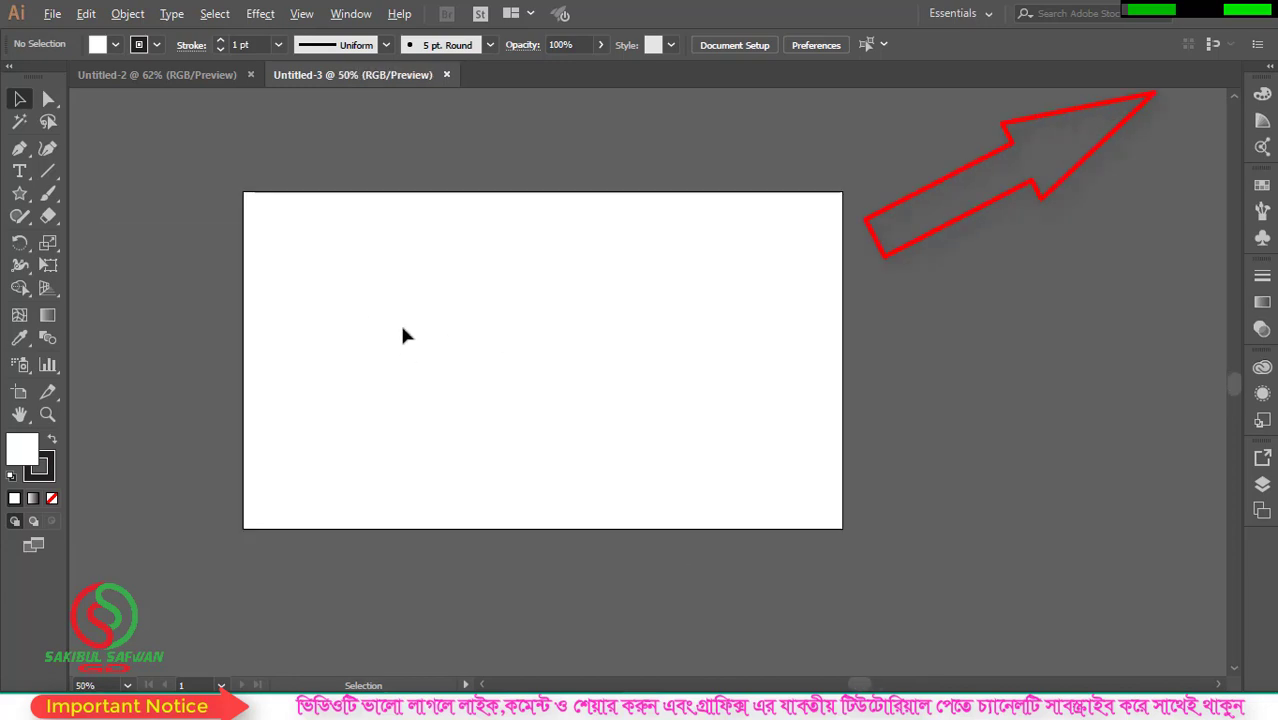
{"action": "key", "text": "alt"}
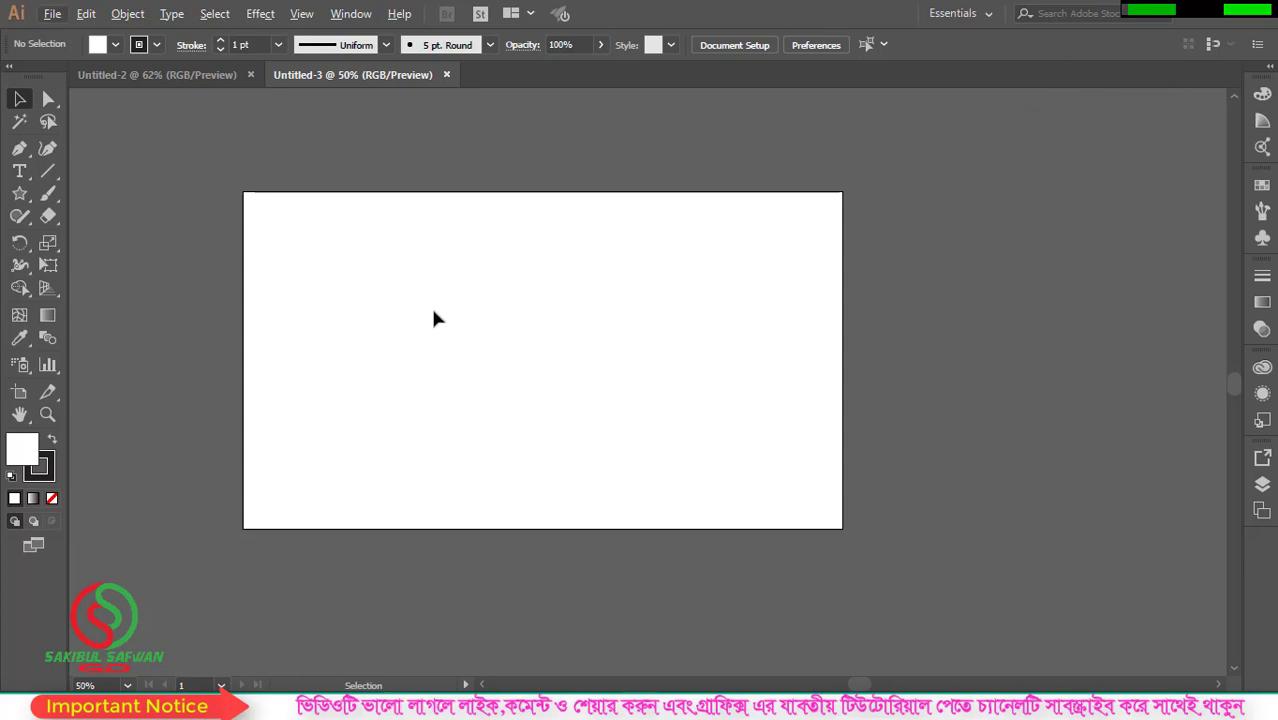
{"action": "scroll", "coordinate": [436, 311], "scroll_direction": "up", "scroll_amount": 1}
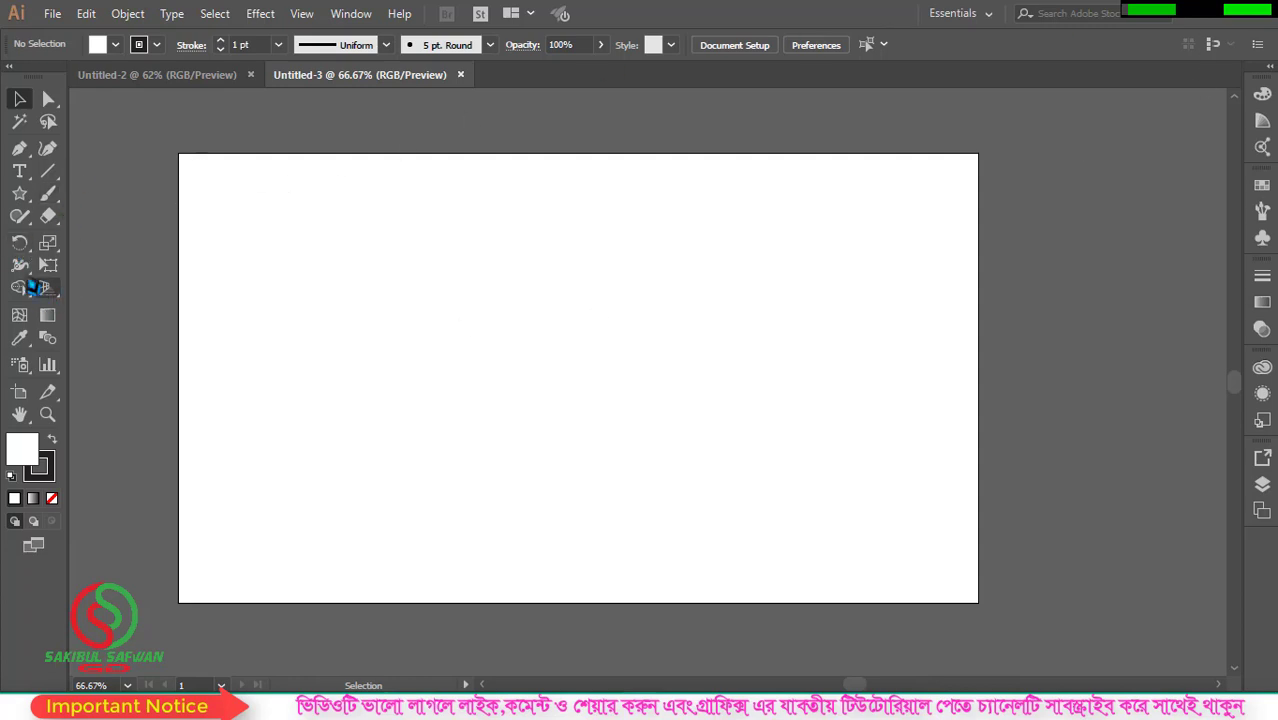
{"action": "left_click_drag", "start_coordinate": [24, 198], "coordinate": [112, 295]}
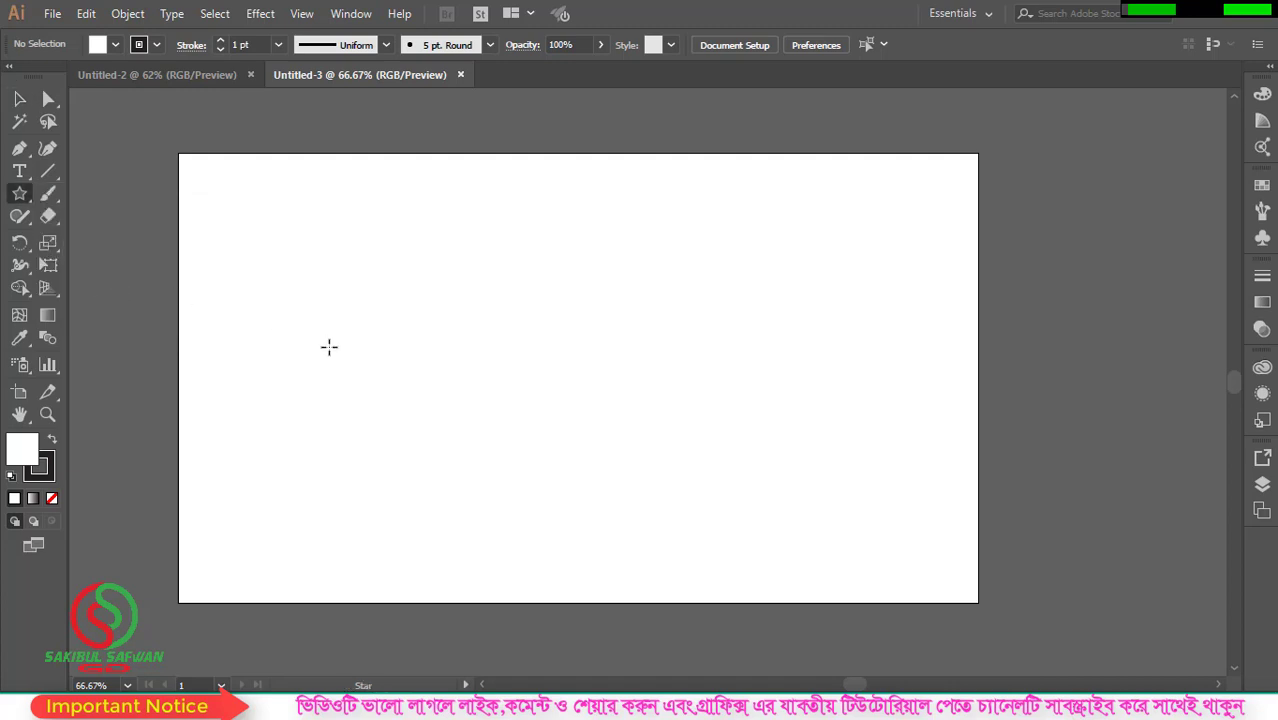
{"action": "left_click_drag", "start_coordinate": [356, 333], "coordinate": [458, 398]}
{"action": "key", "text": "v"}
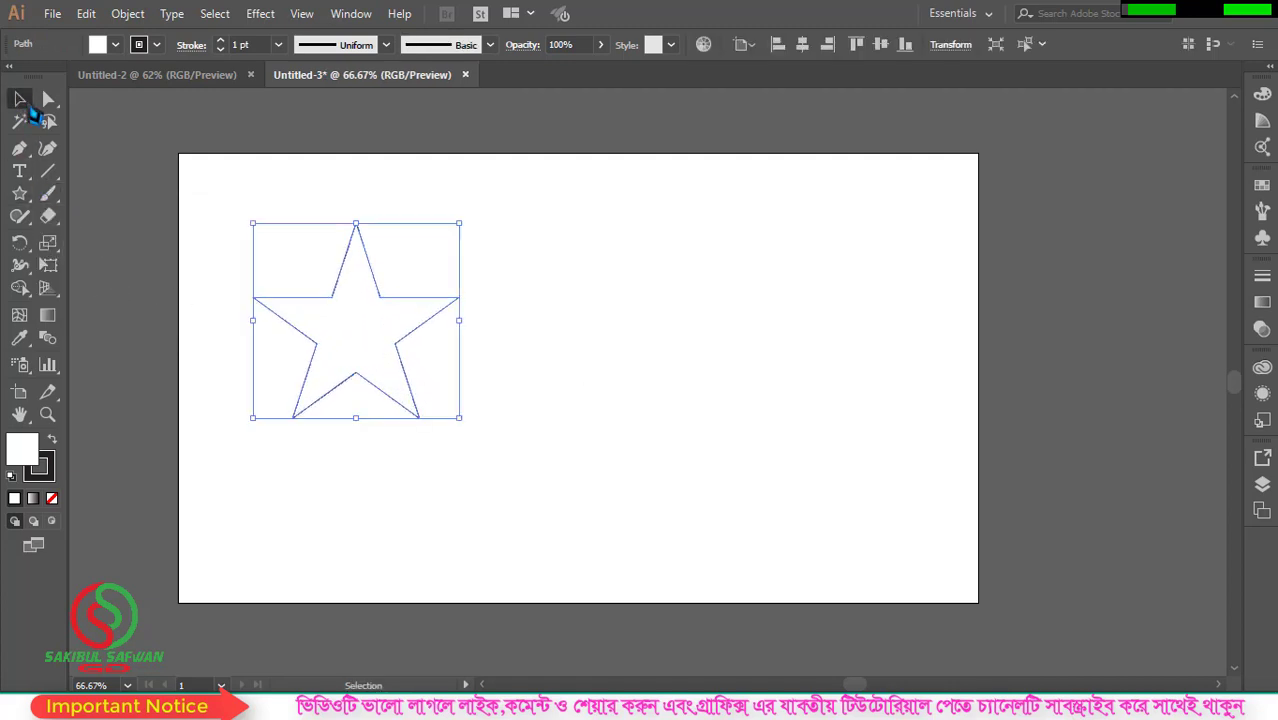
Step: Fill the star with red and place a level duplicate to its right
{"action": "left_click", "coordinate": [115, 44]}
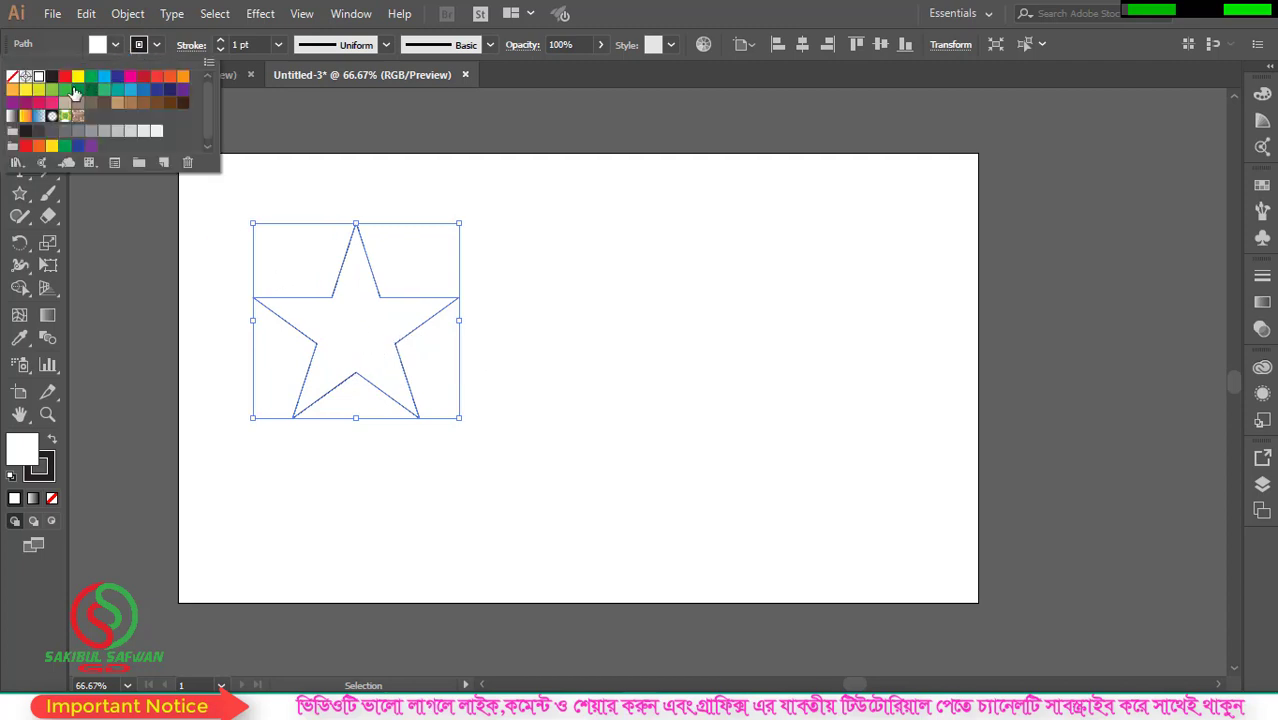
{"action": "left_click", "coordinate": [64, 77]}
{"action": "key", "text": "Escape"}
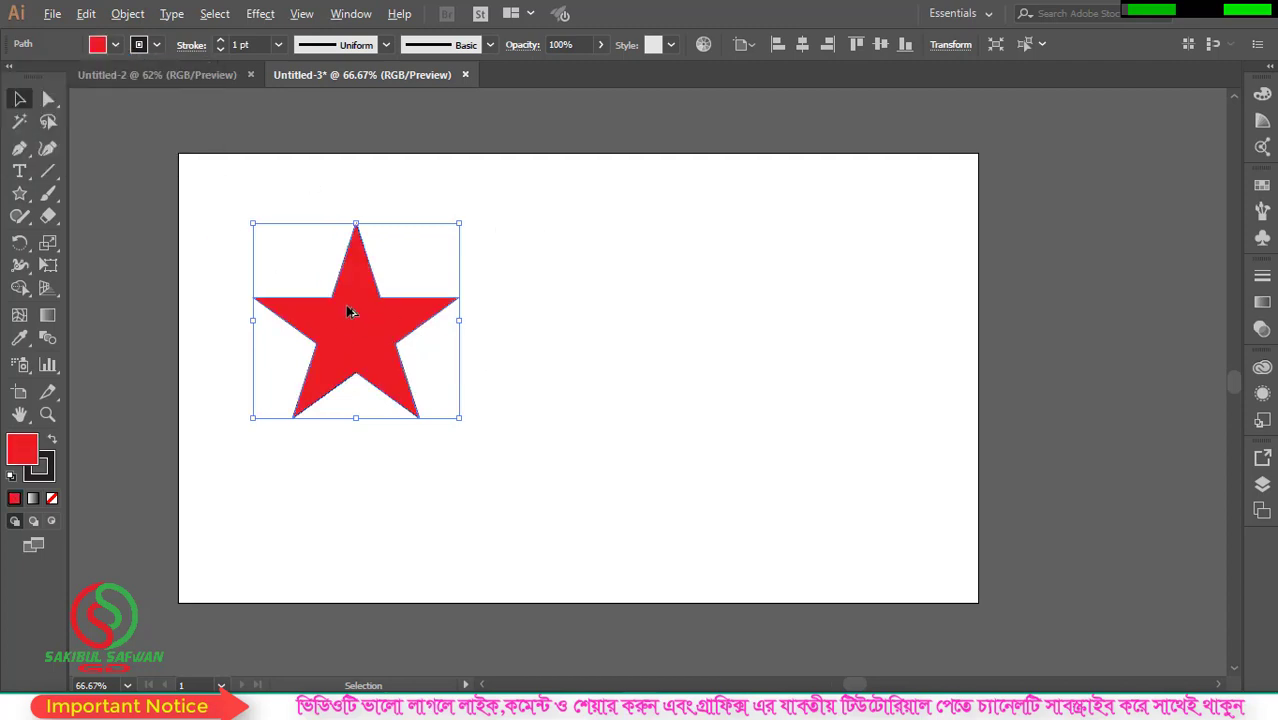
{"action": "left_click_drag", "start_coordinate": [345, 310], "coordinate": [604, 322]}
{"action": "left_click", "coordinate": [485, 345]}
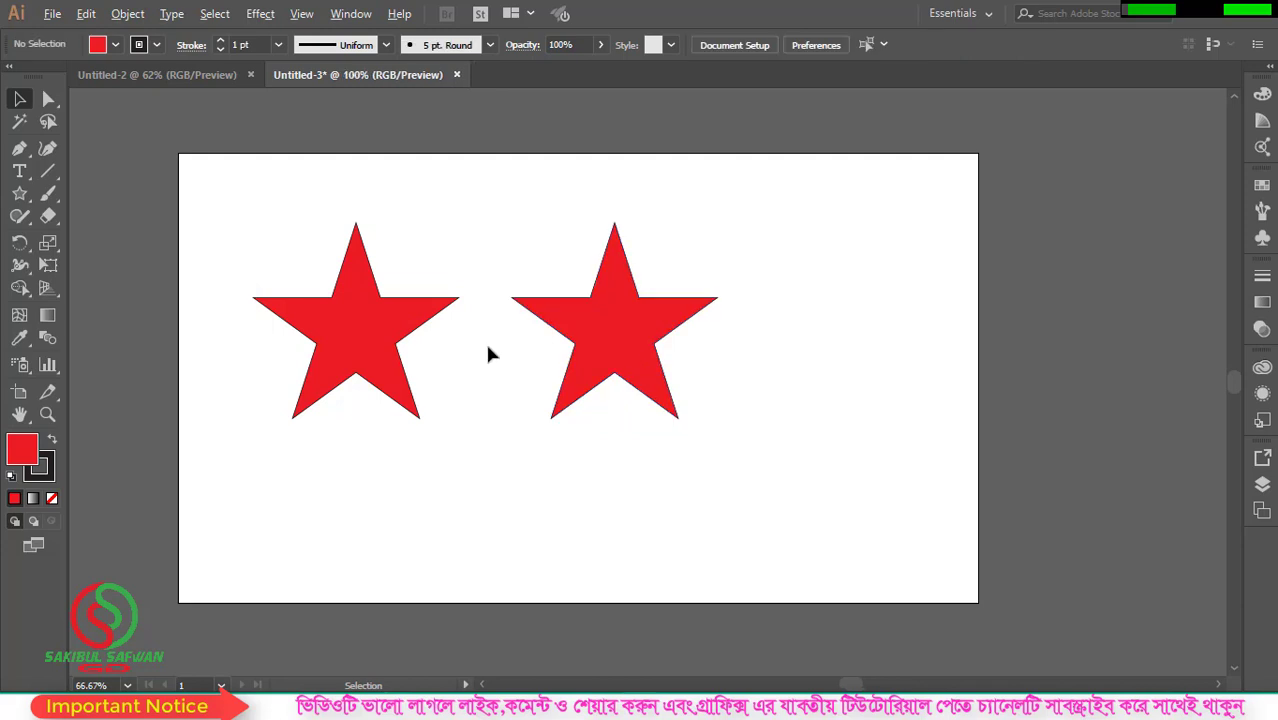
{"action": "scroll", "coordinate": [485, 345], "scroll_direction": "up", "scroll_amount": 1}
{"action": "left_click", "coordinate": [665, 314]}
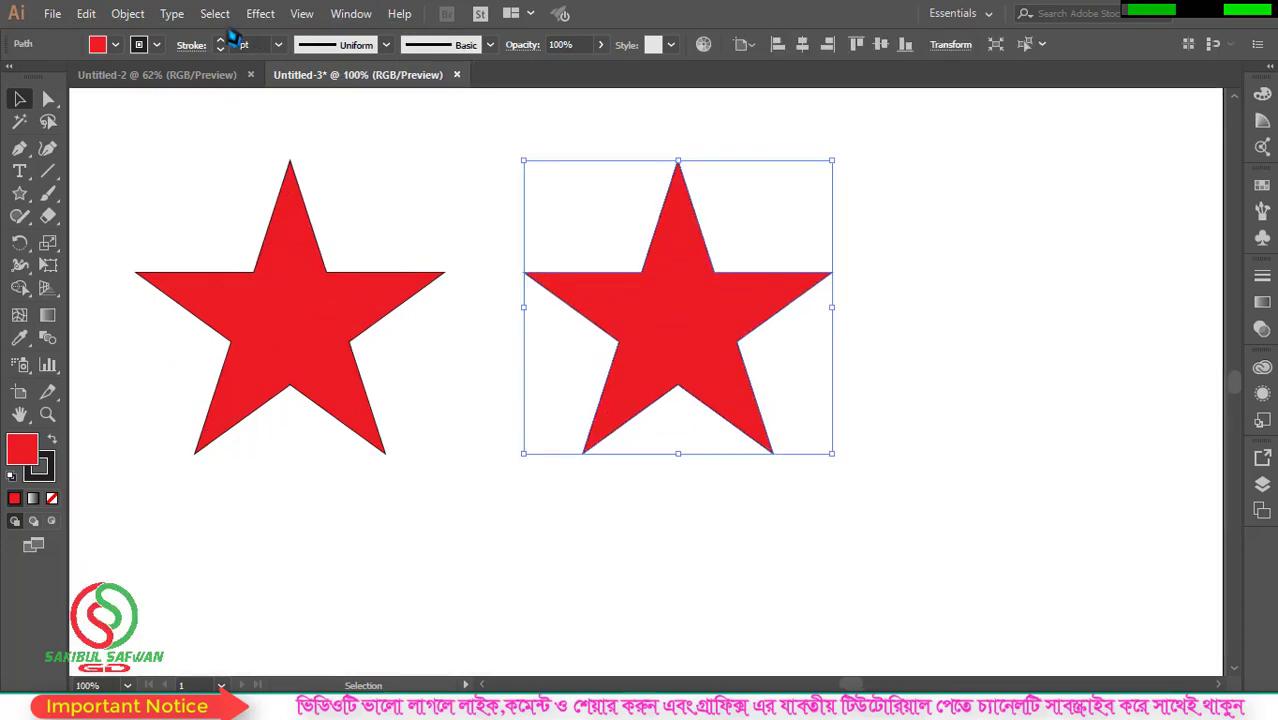
Step: Apply Effect > Rasterize to the right-hand star and zoom in on its pixel edges
{"action": "left_click", "coordinate": [260, 14]}
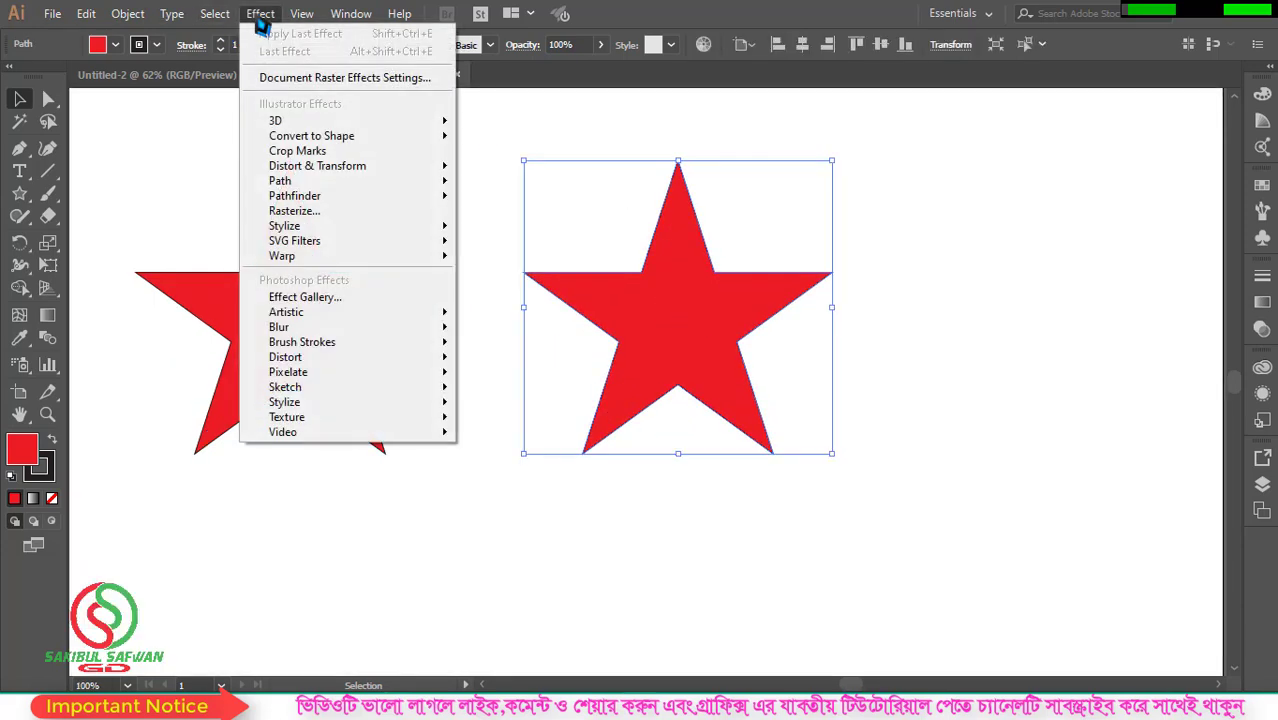
{"action": "left_click", "coordinate": [318, 213]}
{"action": "left_click", "coordinate": [706, 480]}
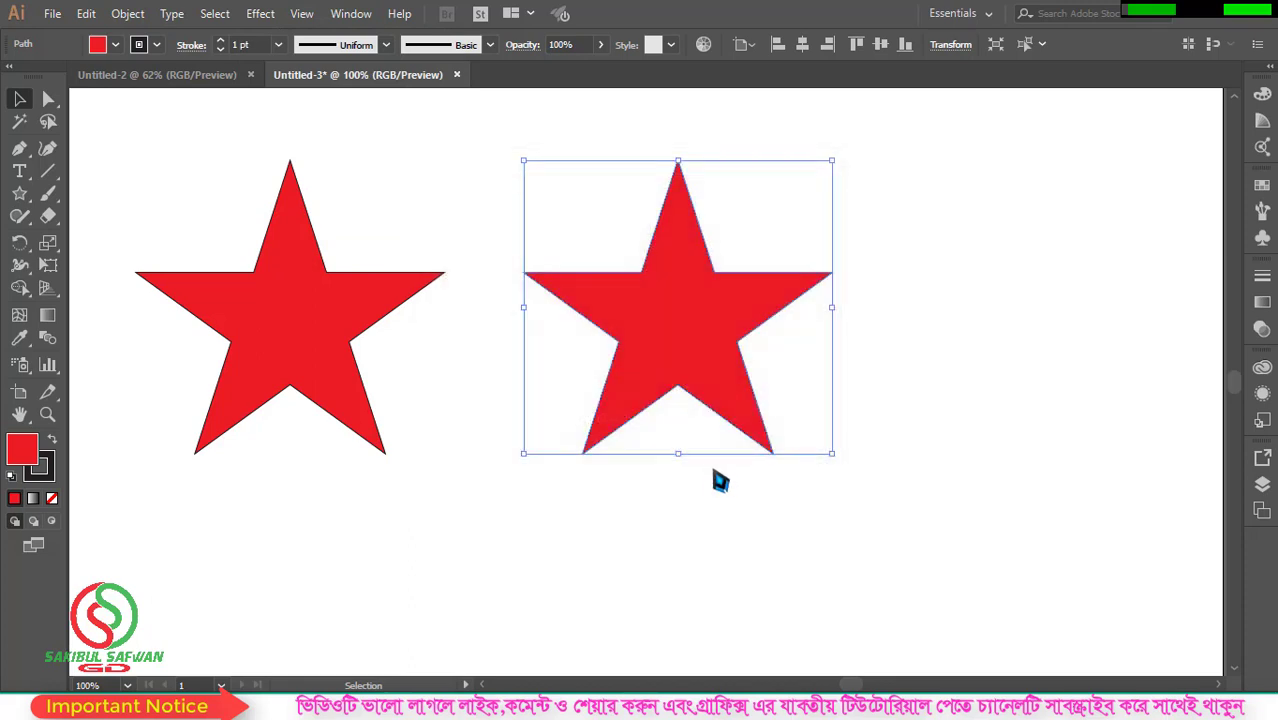
{"action": "left_click", "coordinate": [689, 448]}
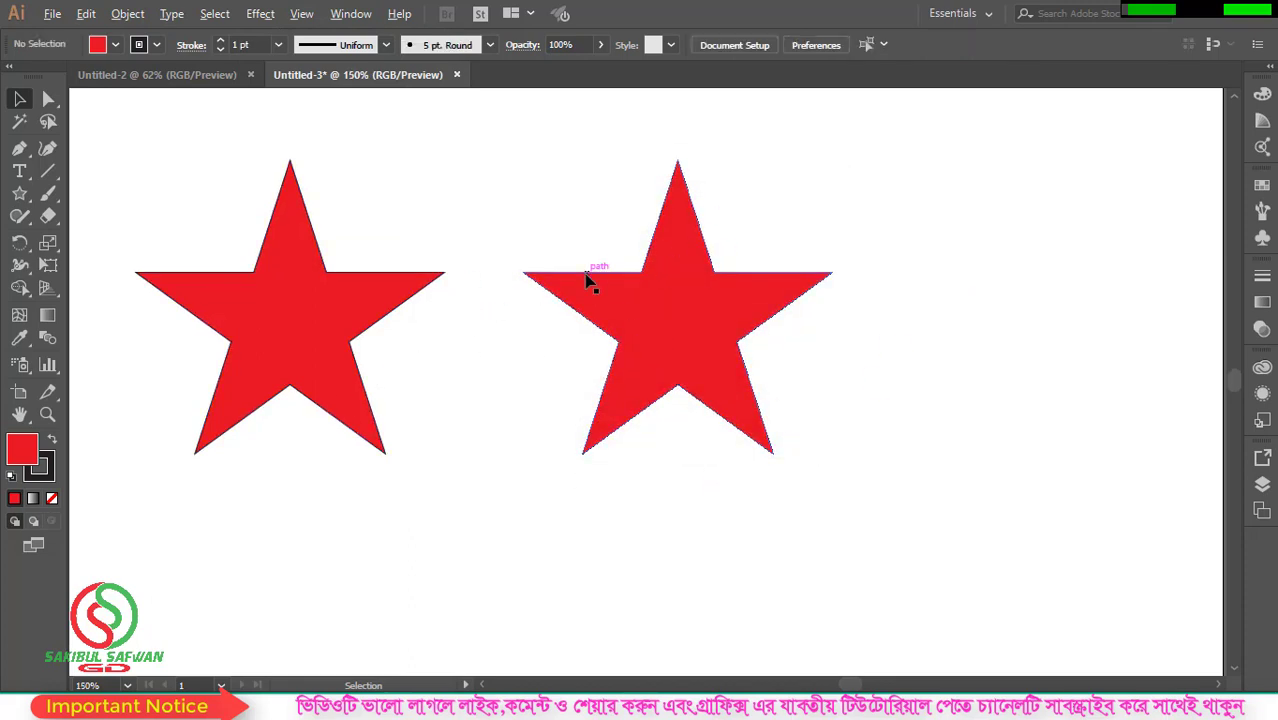
{"action": "scroll", "coordinate": [580, 276], "scroll_direction": "up", "scroll_amount": 4}
{"action": "scroll", "coordinate": [447, 328], "scroll_direction": "up", "scroll_amount": 2}
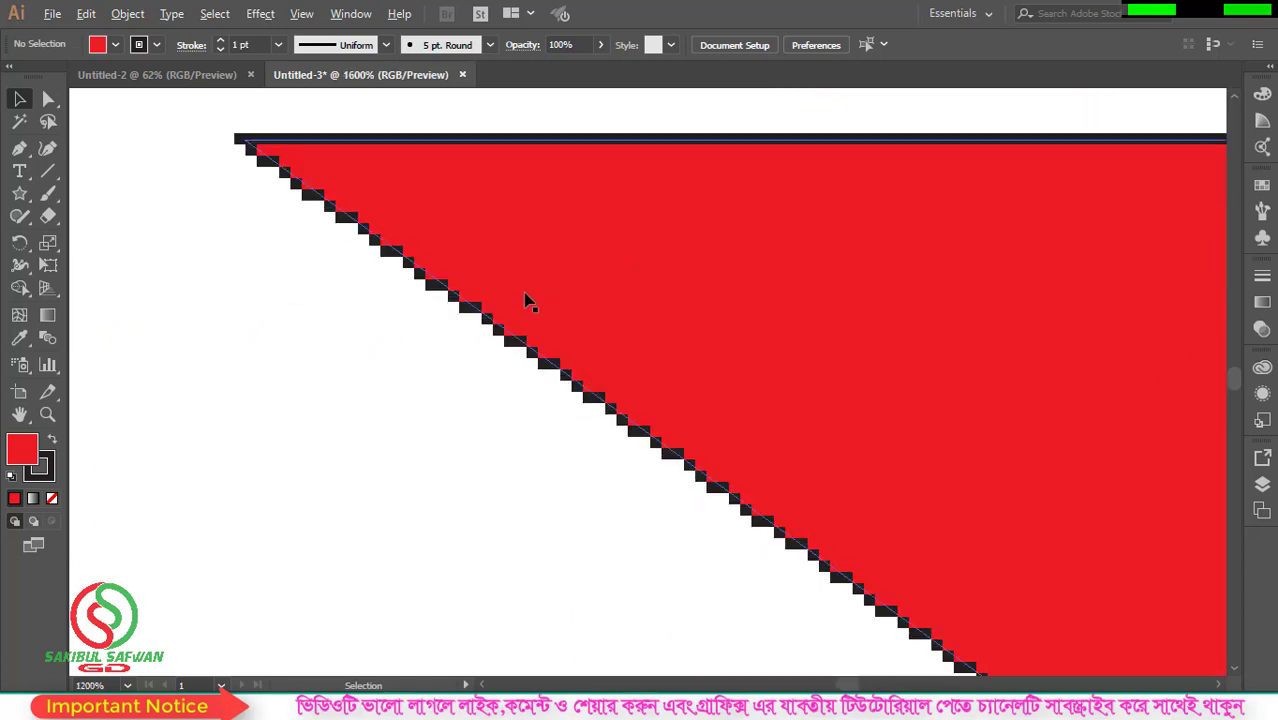
{"action": "scroll", "coordinate": [528, 297], "scroll_direction": "down", "scroll_amount": 4}
Step: Set the stroke of both stars to None from the control bar swatches
{"action": "left_click_drag", "start_coordinate": [274, 206], "coordinate": [572, 420]}
{"action": "left_click", "coordinate": [157, 45]}
{"action": "left_click", "coordinate": [13, 76]}
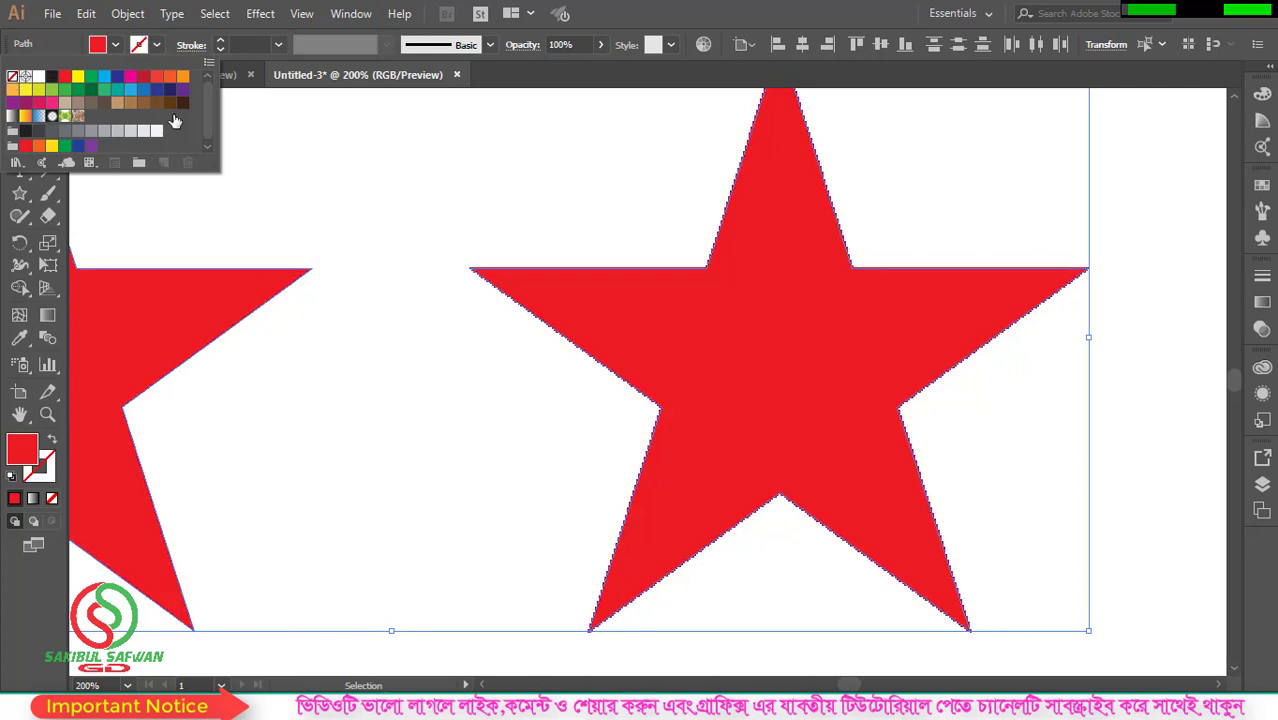
{"action": "left_click", "coordinate": [522, 195]}
{"action": "left_click", "coordinate": [522, 195]}
Step: Zoom in and out to compare the vector and rasterized star edges, then select both stars
{"action": "scroll", "coordinate": [582, 314], "scroll_direction": "up", "scroll_amount": 8}
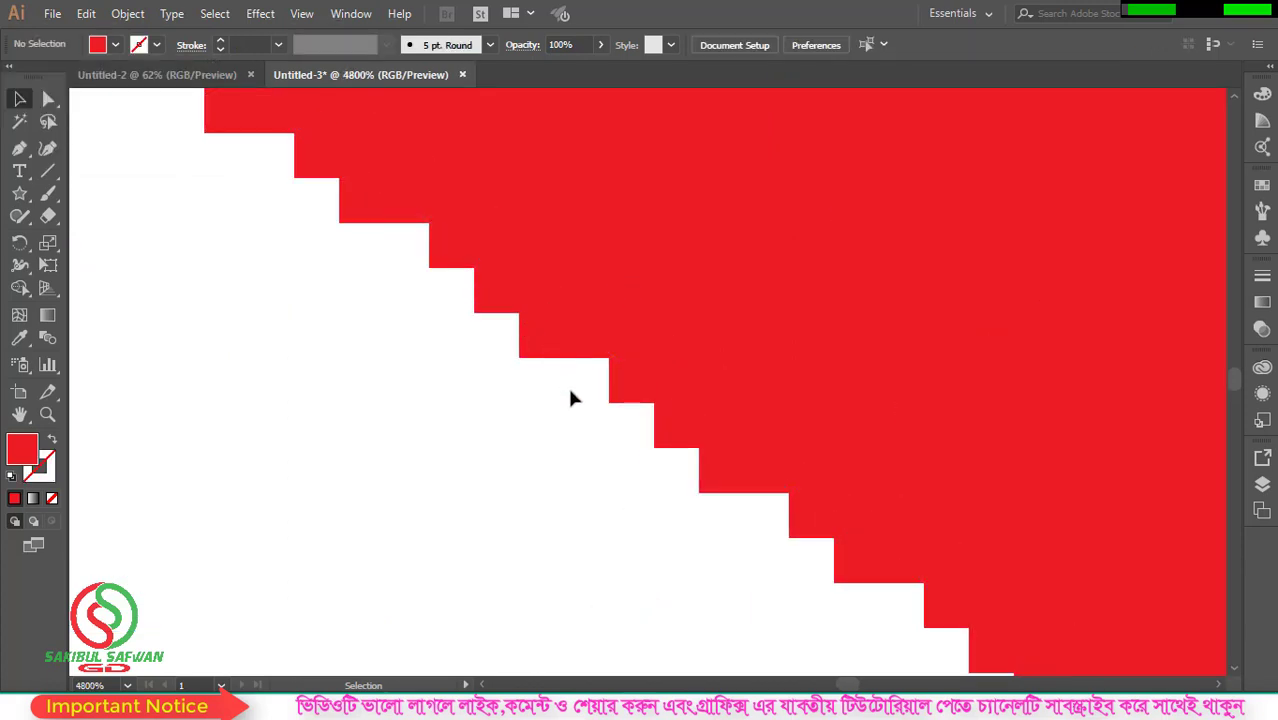
{"action": "scroll", "coordinate": [640, 375], "scroll_direction": "down", "scroll_amount": 6}
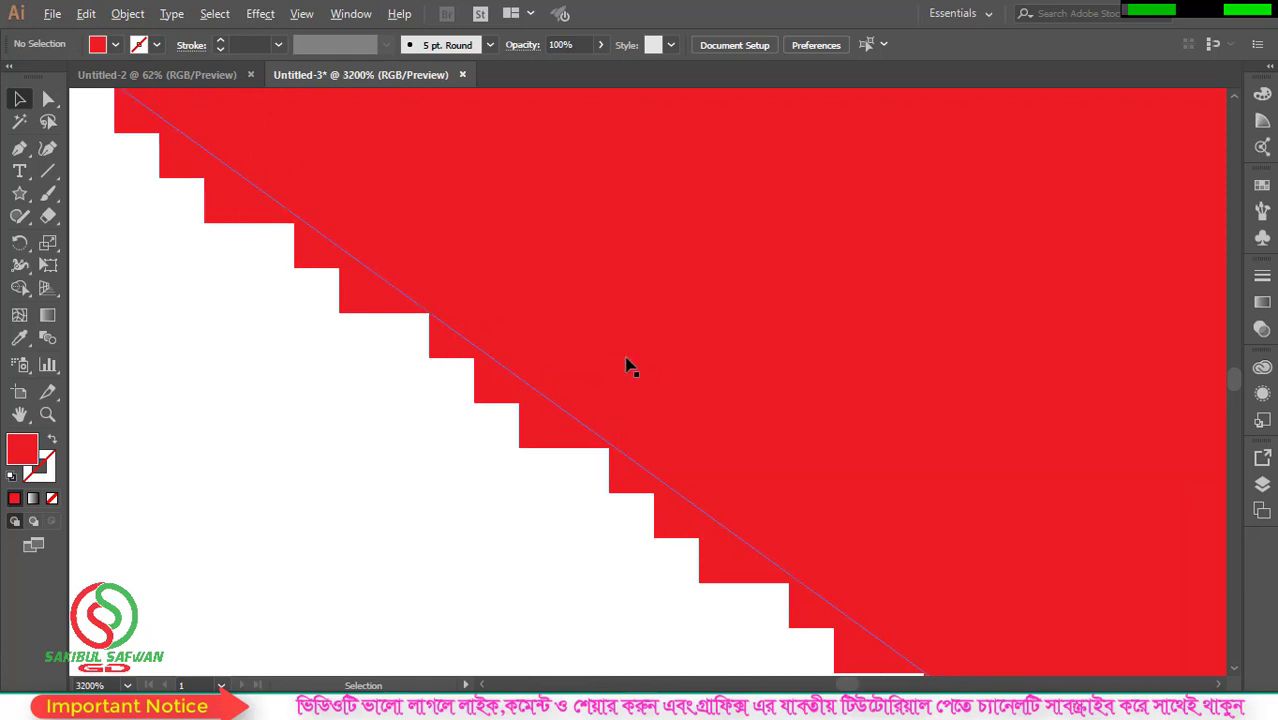
{"action": "scroll", "coordinate": [627, 366], "scroll_direction": "down", "scroll_amount": 4}
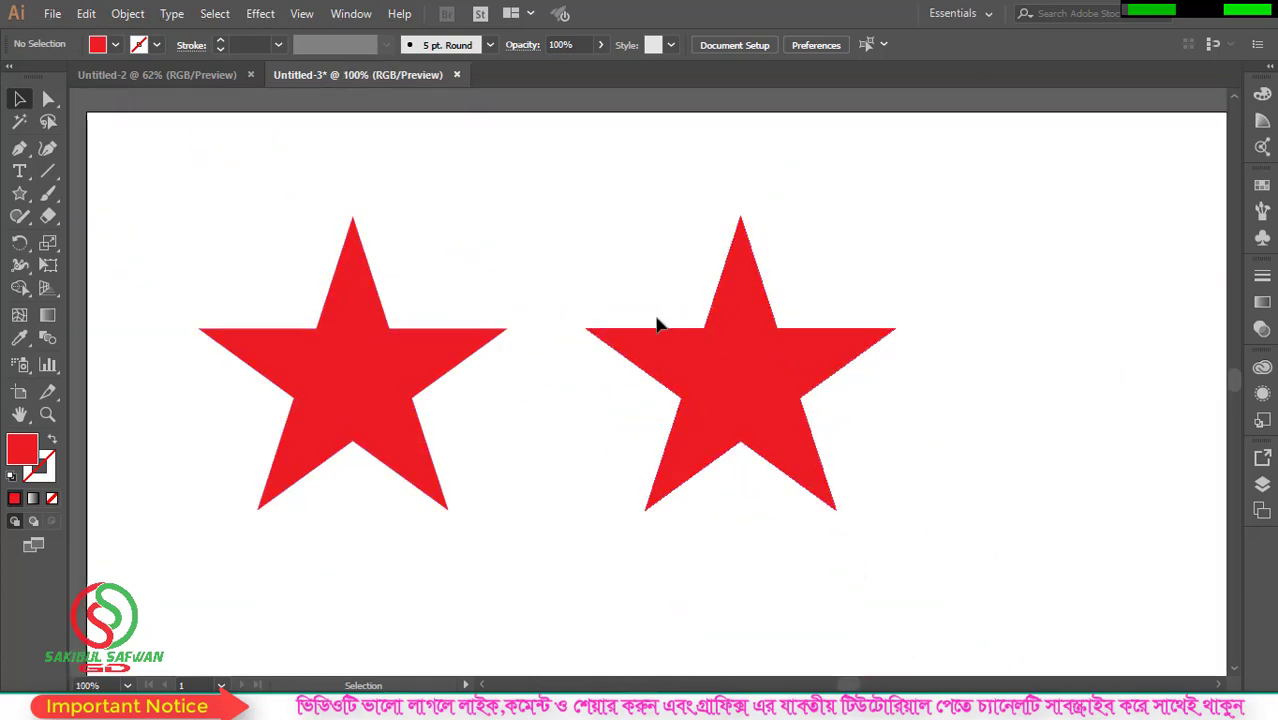
{"action": "scroll", "coordinate": [400, 320], "scroll_direction": "up", "scroll_amount": 10}
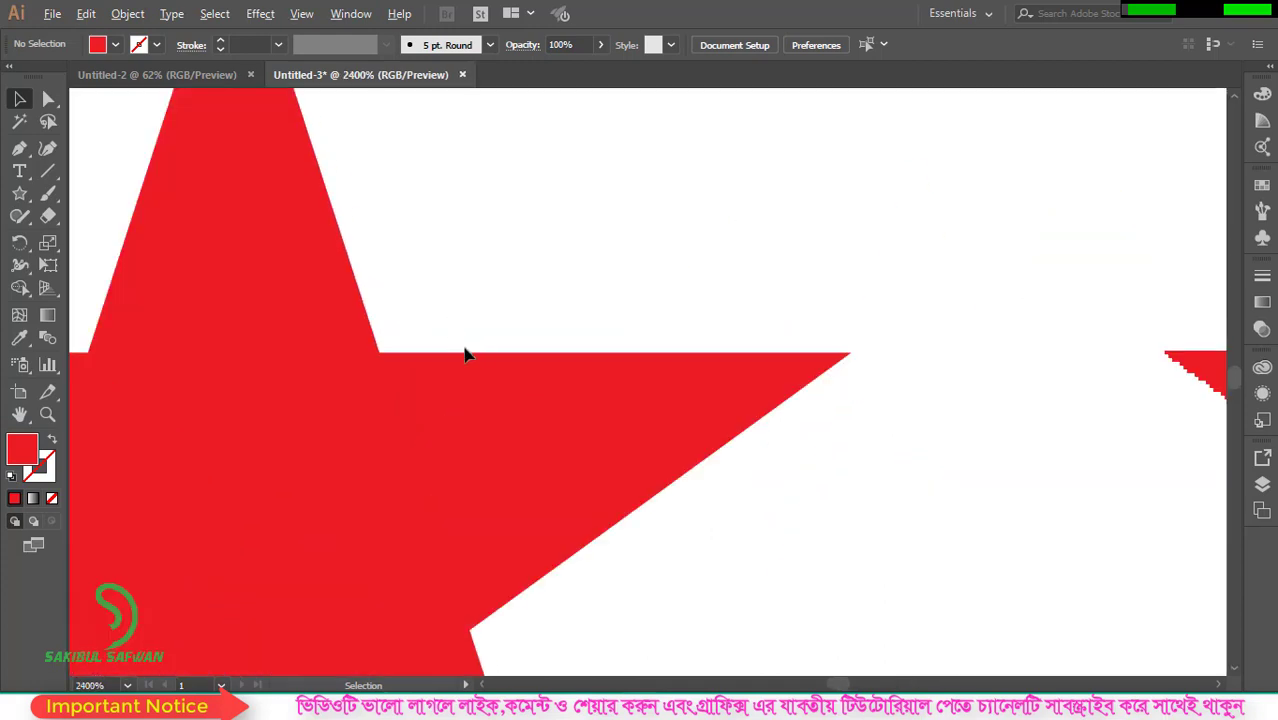
{"action": "scroll", "coordinate": [420, 423], "scroll_direction": "down", "scroll_amount": 6}
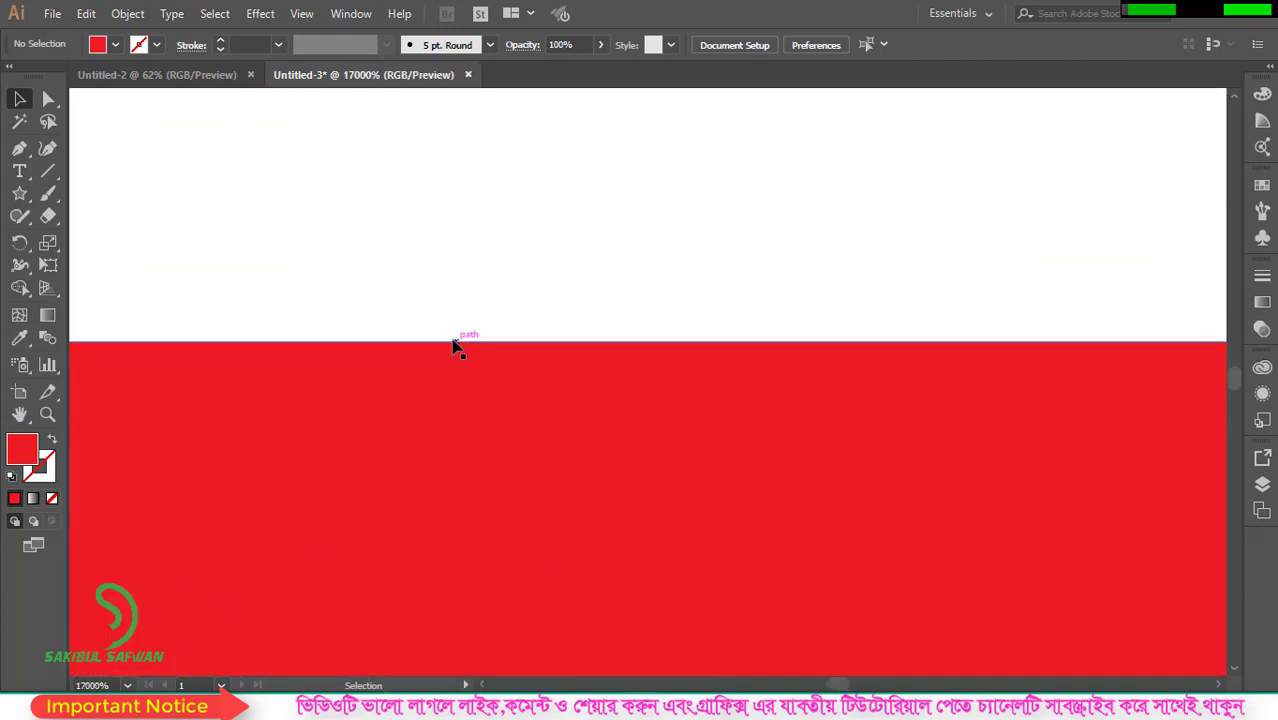
{"action": "scroll", "coordinate": [433, 345], "scroll_direction": "down", "scroll_amount": 5}
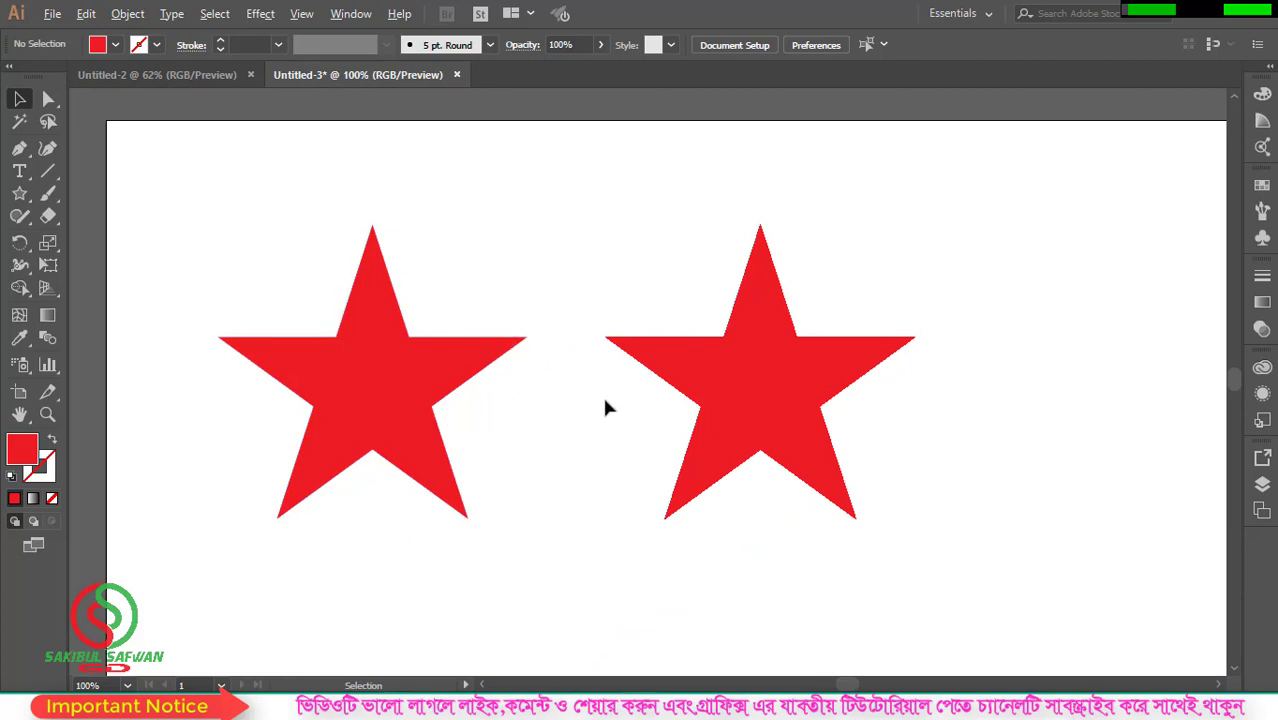
{"action": "scroll", "coordinate": [553, 448], "scroll_direction": "up", "scroll_amount": 1}
{"action": "scroll", "coordinate": [565, 450], "scroll_direction": "down", "scroll_amount": 1}
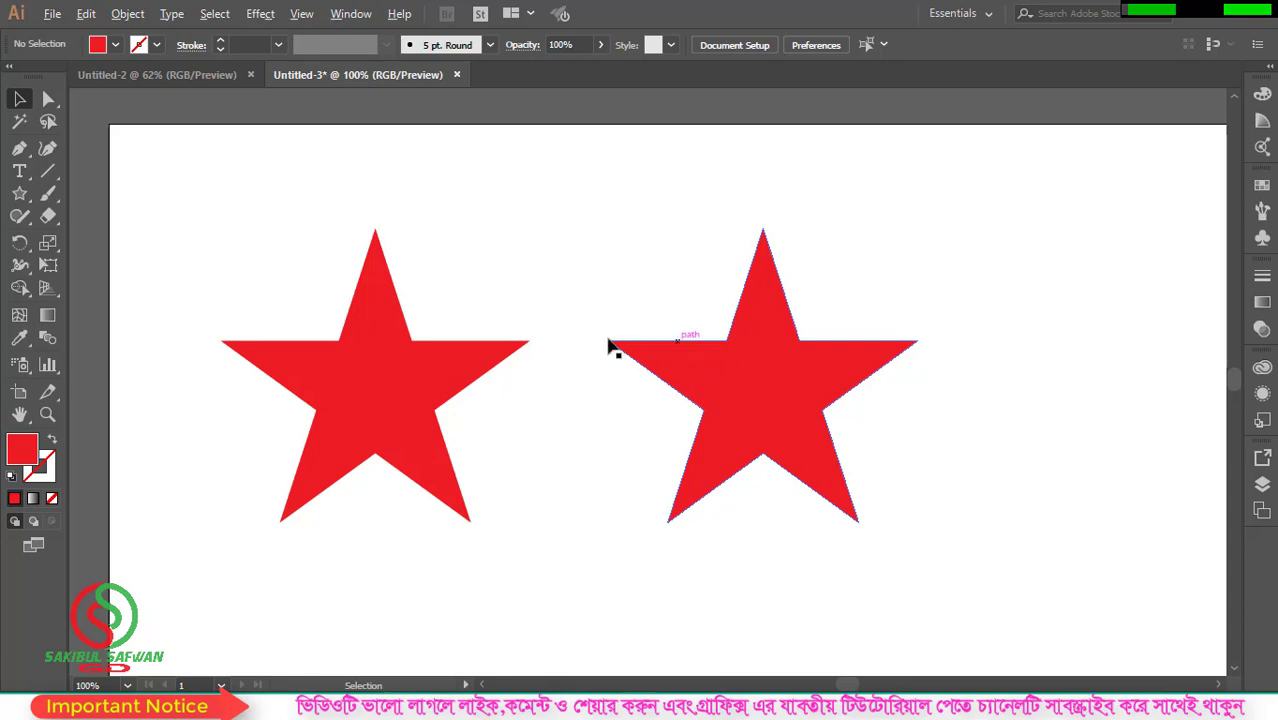
{"action": "scroll", "coordinate": [465, 334], "scroll_direction": "up", "scroll_amount": 2}
{"action": "scroll", "coordinate": [345, 352], "scroll_direction": "up", "scroll_amount": 2}
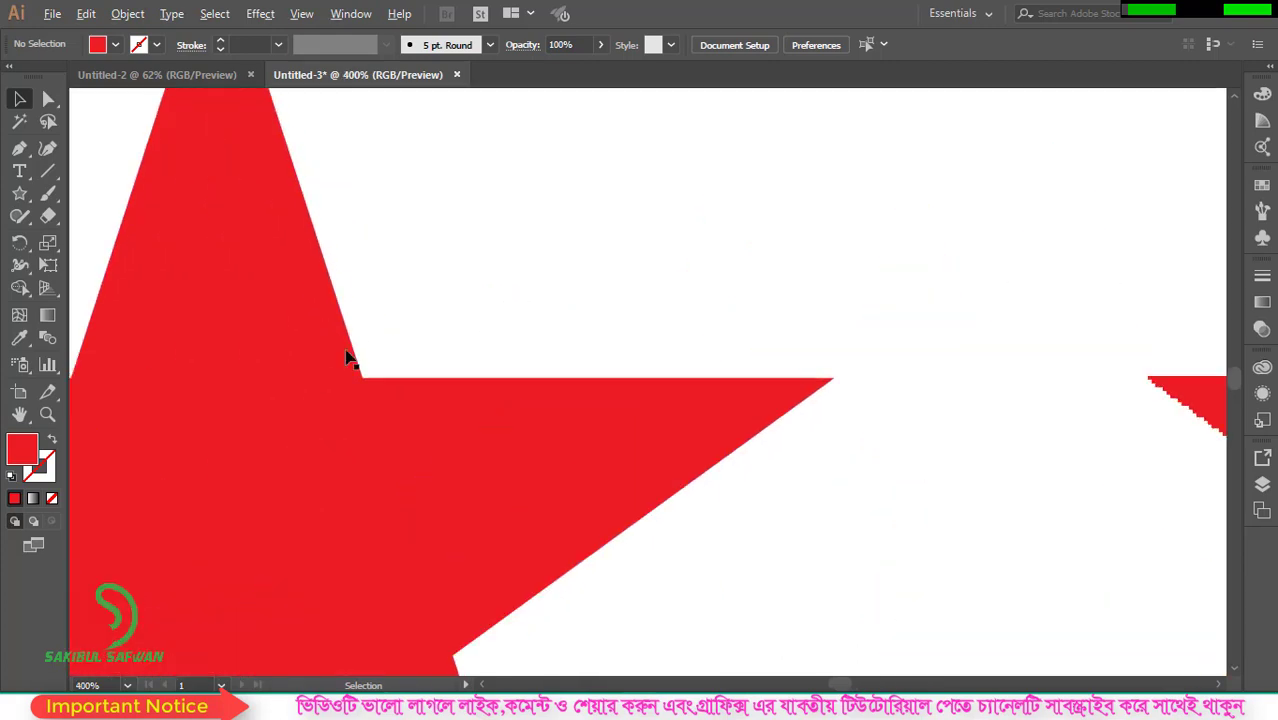
{"action": "scroll", "coordinate": [334, 365], "scroll_direction": "up", "scroll_amount": 3}
{"action": "scroll", "coordinate": [439, 405], "scroll_direction": "up", "scroll_amount": 2}
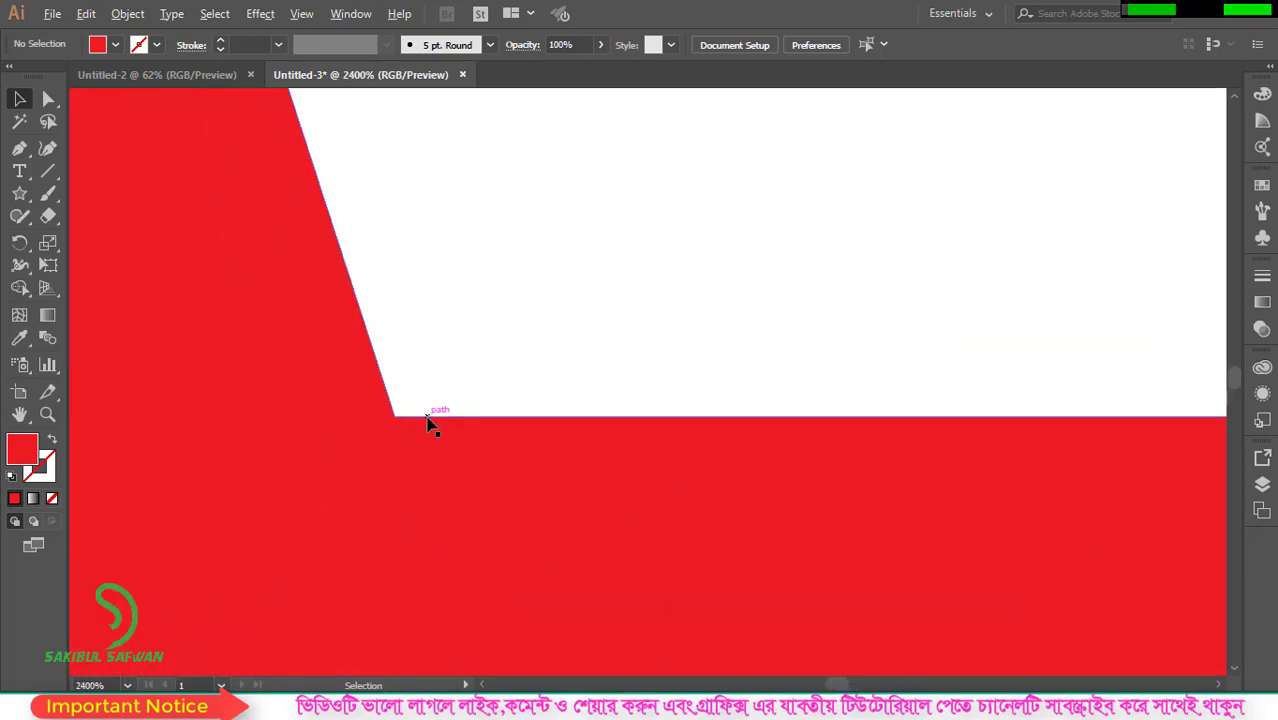
{"action": "scroll", "coordinate": [428, 423], "scroll_direction": "up", "scroll_amount": 1}
{"action": "scroll", "coordinate": [385, 397], "scroll_direction": "down", "scroll_amount": 4}
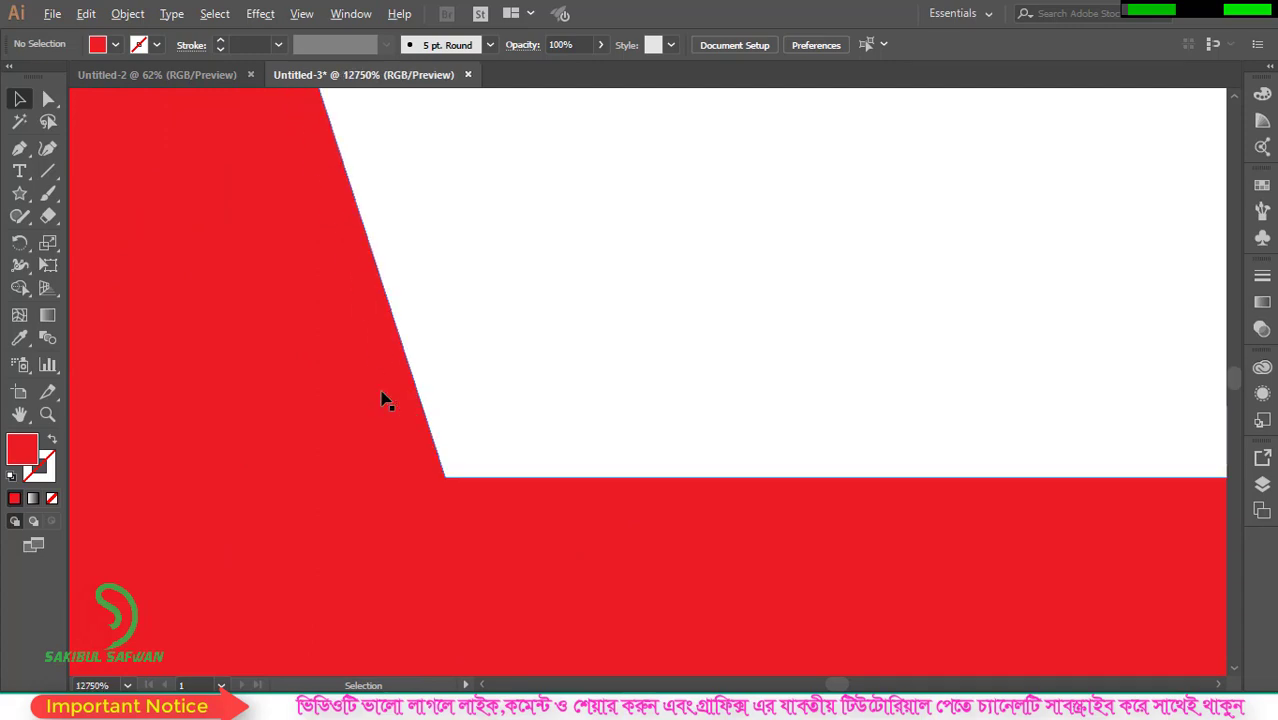
{"action": "scroll", "coordinate": [385, 397], "scroll_direction": "down", "scroll_amount": 9}
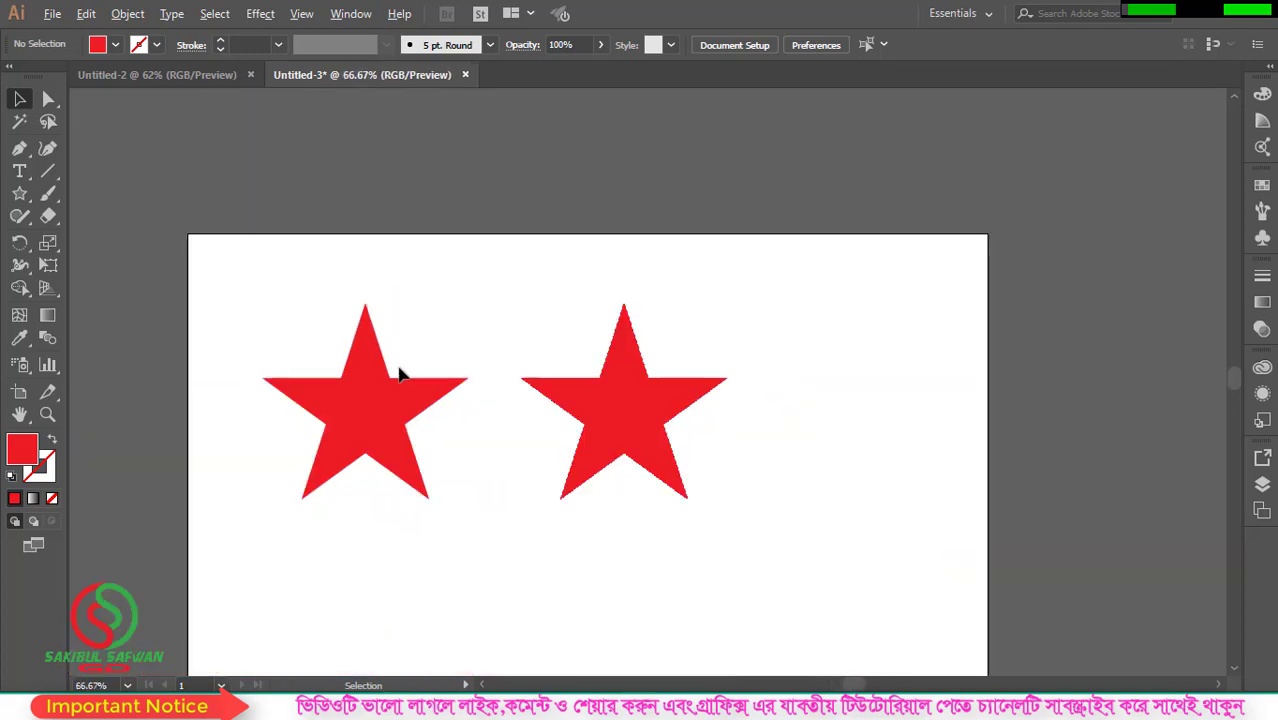
{"action": "scroll", "coordinate": [520, 444], "scroll_direction": "up", "scroll_amount": 1}
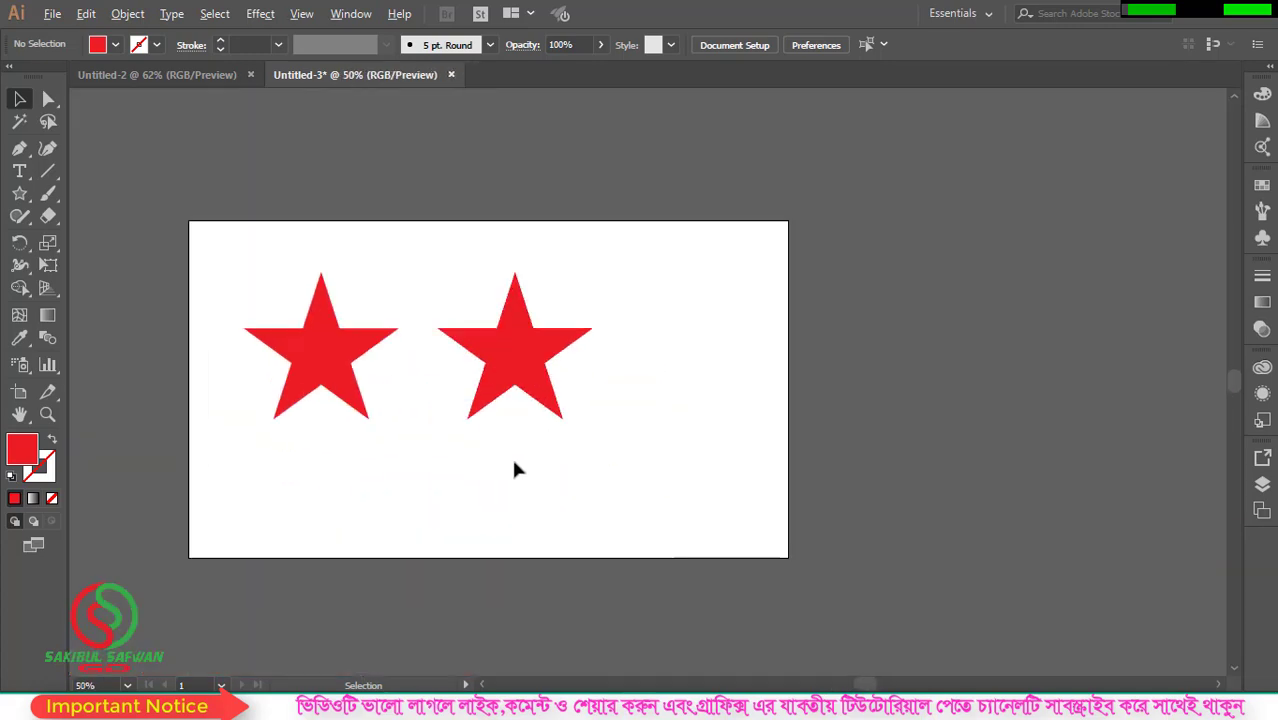
{"action": "scroll", "coordinate": [165, 458], "scroll_direction": "up", "scroll_amount": 1}
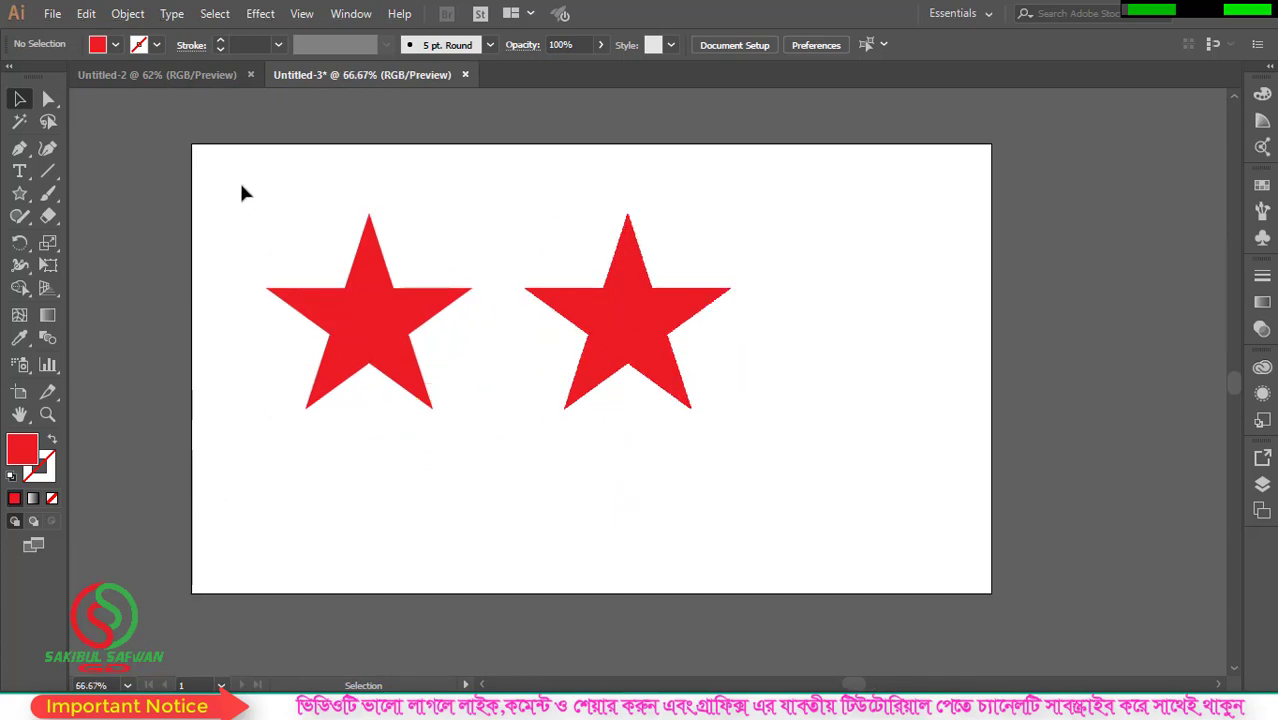
{"action": "left_click_drag", "start_coordinate": [240, 184], "coordinate": [862, 512]}
Step: Delete both stars and draw a red rectangle in the artboard's upper left
{"action": "key", "text": "Delete"}
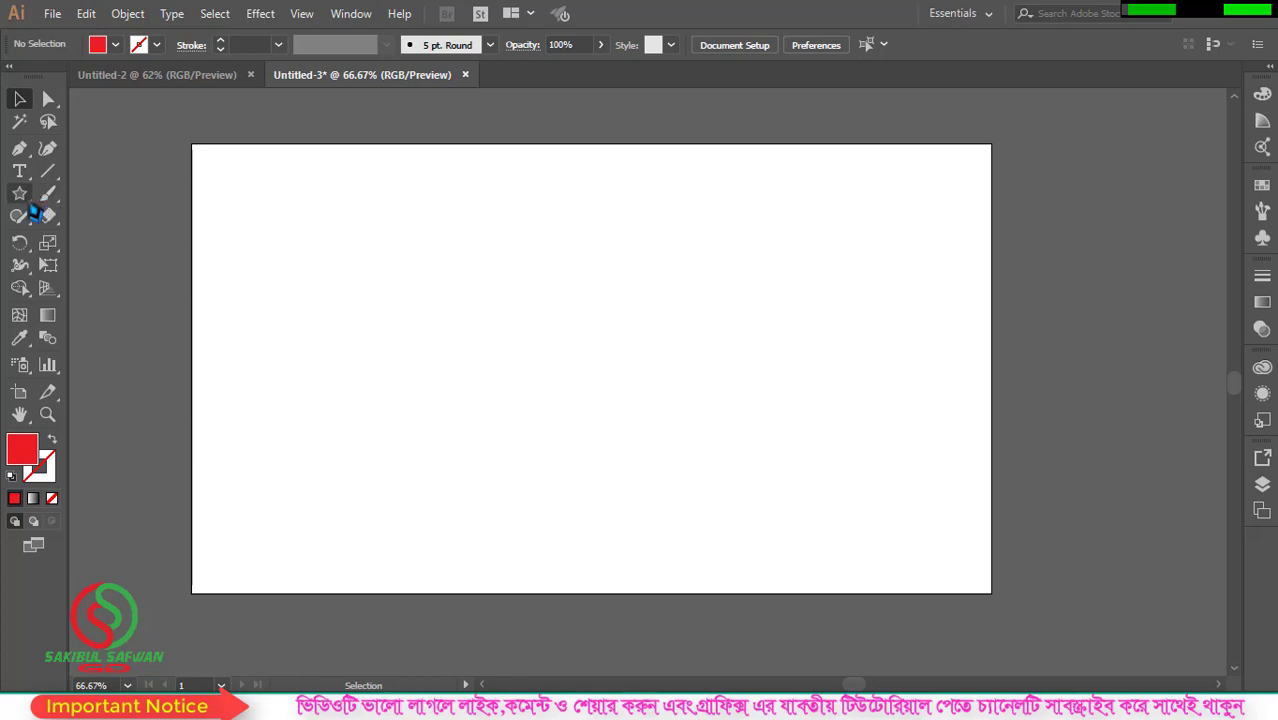
{"action": "left_click_drag", "start_coordinate": [19, 193], "coordinate": [90, 192]}
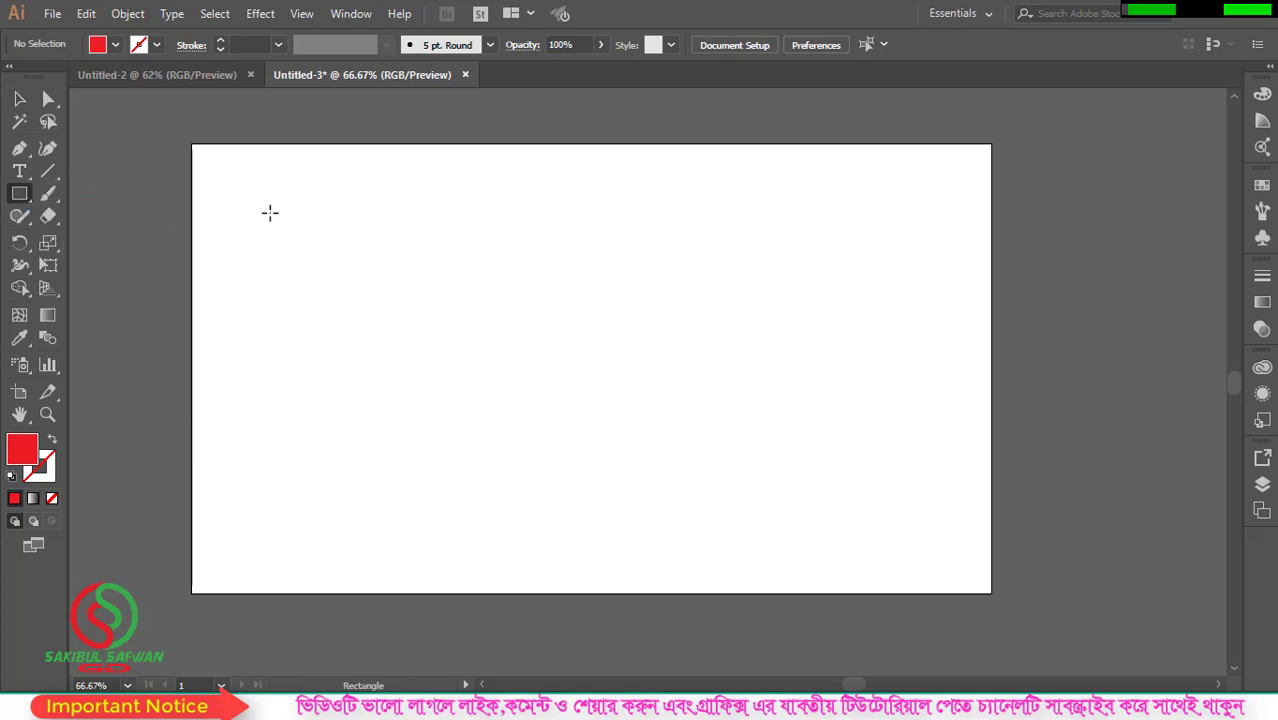
{"action": "mouse_move", "coordinate": [263, 202]}
{"action": "left_mouse_down"}
{"action": "mouse_move", "coordinate": [331, 306]}
{"action": "mouse_move", "coordinate": [414, 322]}
{"action": "left_mouse_up"}
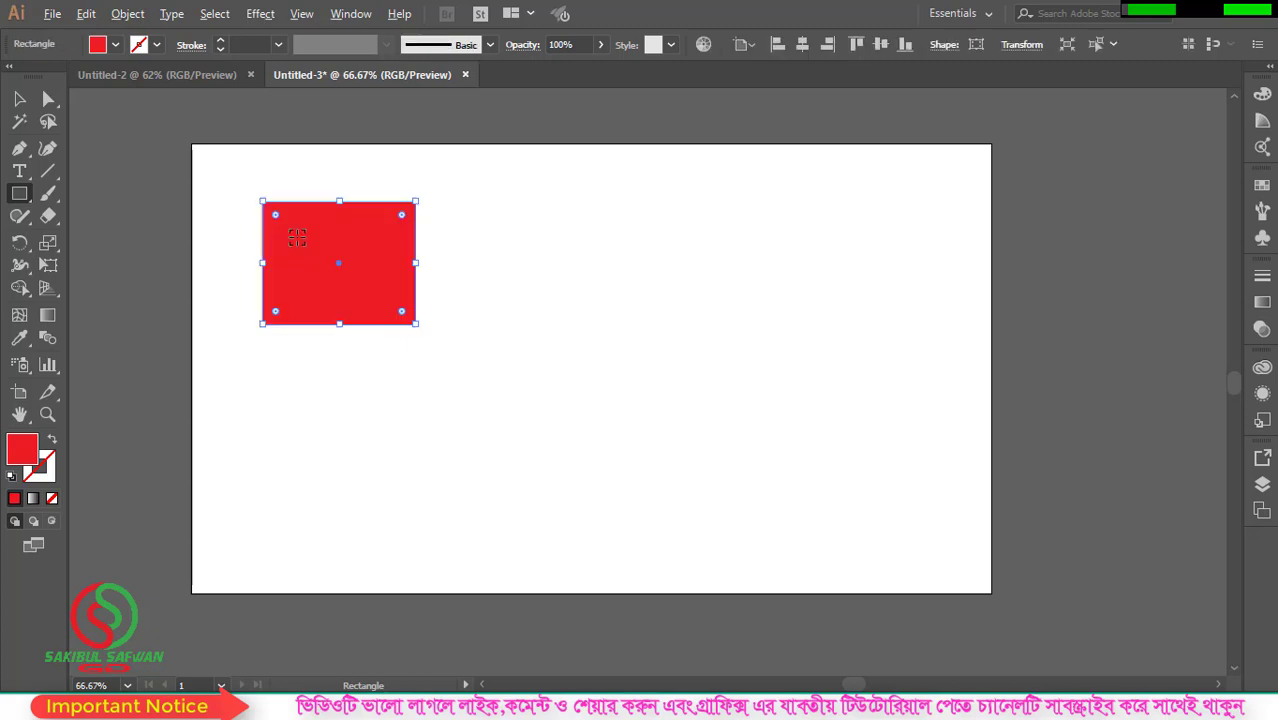
{"action": "scroll", "coordinate": [292, 238], "scroll_direction": "down", "scroll_amount": 1}
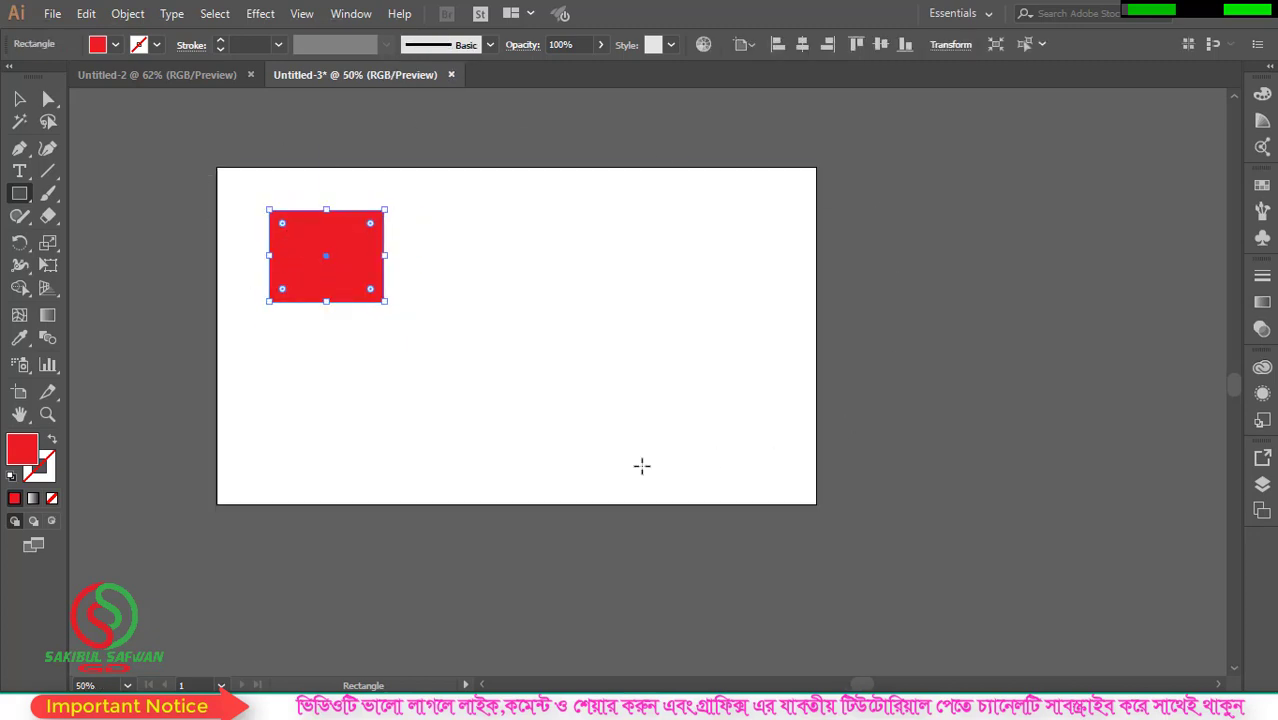
{"action": "key", "text": "v"}
{"action": "mouse_move", "coordinate": [322, 236]}
{"action": "left_mouse_down"}
{"action": "mouse_move", "coordinate": [217, 277]}
{"action": "mouse_move", "coordinate": [148, 270]}
{"action": "mouse_move", "coordinate": [483, 299]}
{"action": "mouse_move", "coordinate": [248, 254]}
{"action": "mouse_move", "coordinate": [318, 259]}
{"action": "left_mouse_up"}
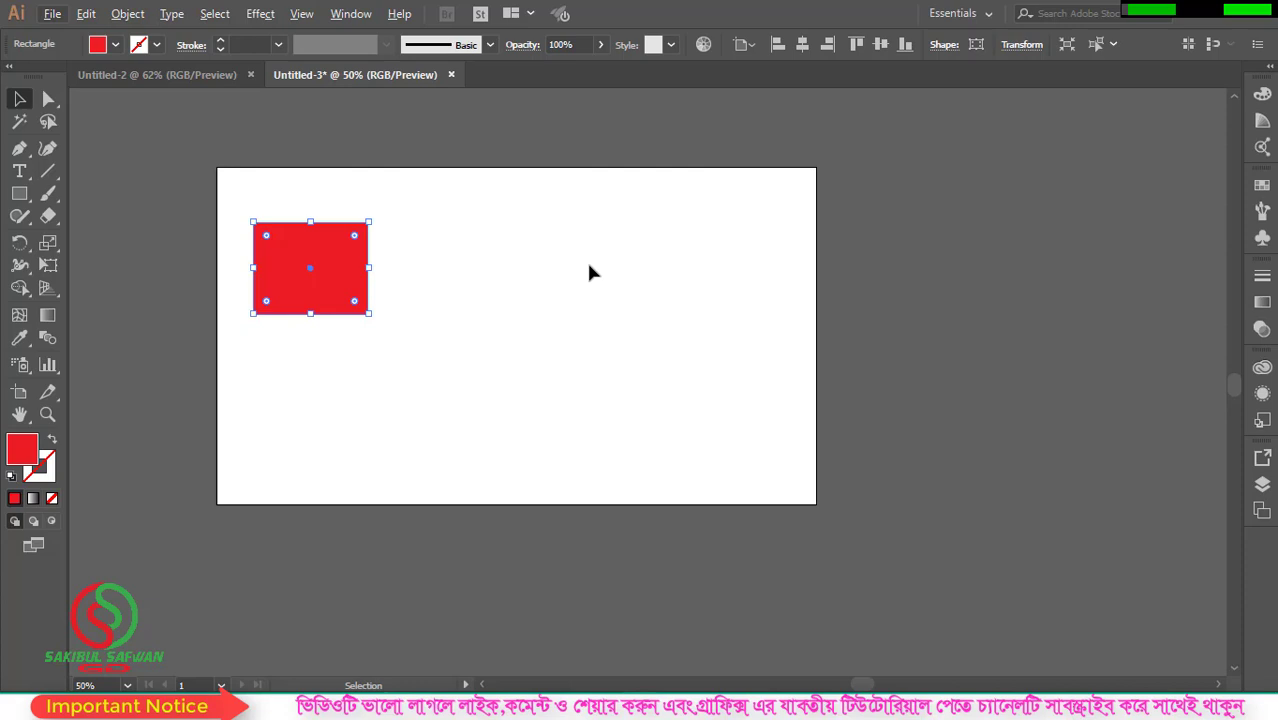
{"action": "scroll", "coordinate": [372, 282], "scroll_direction": "up", "scroll_amount": 1}
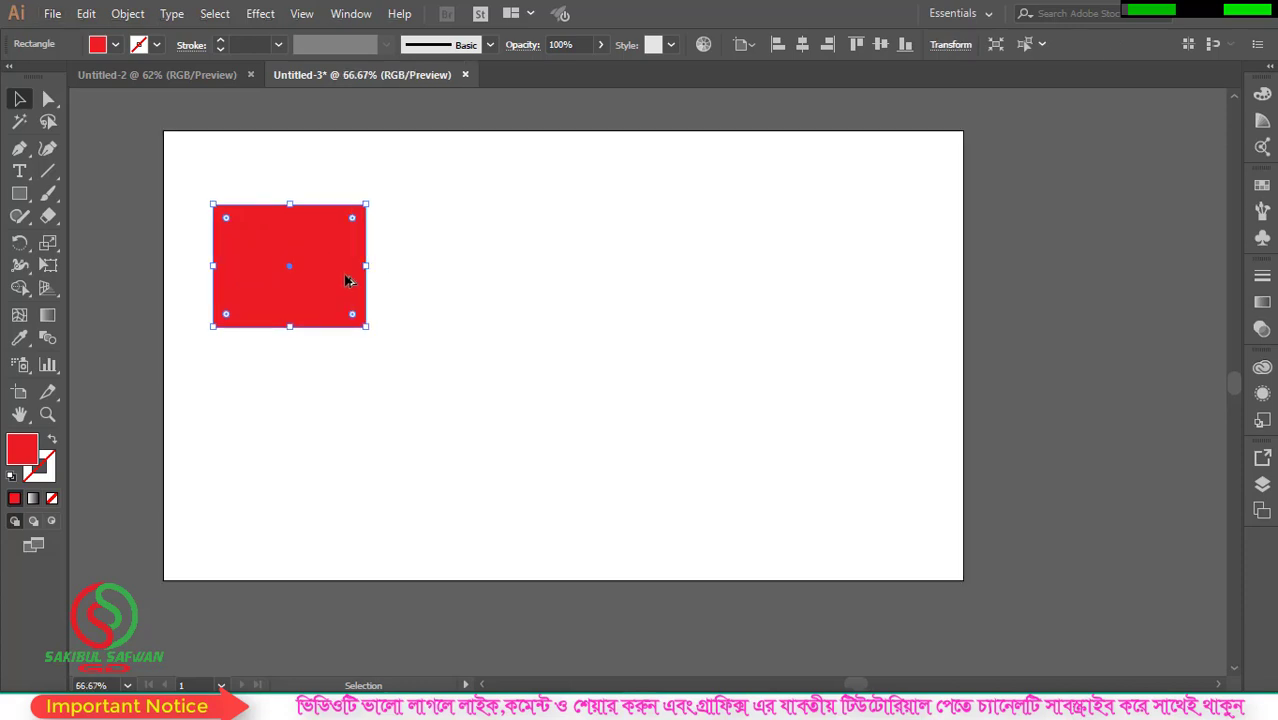
{"action": "scroll", "coordinate": [345, 280], "scroll_direction": "up", "scroll_amount": 1}
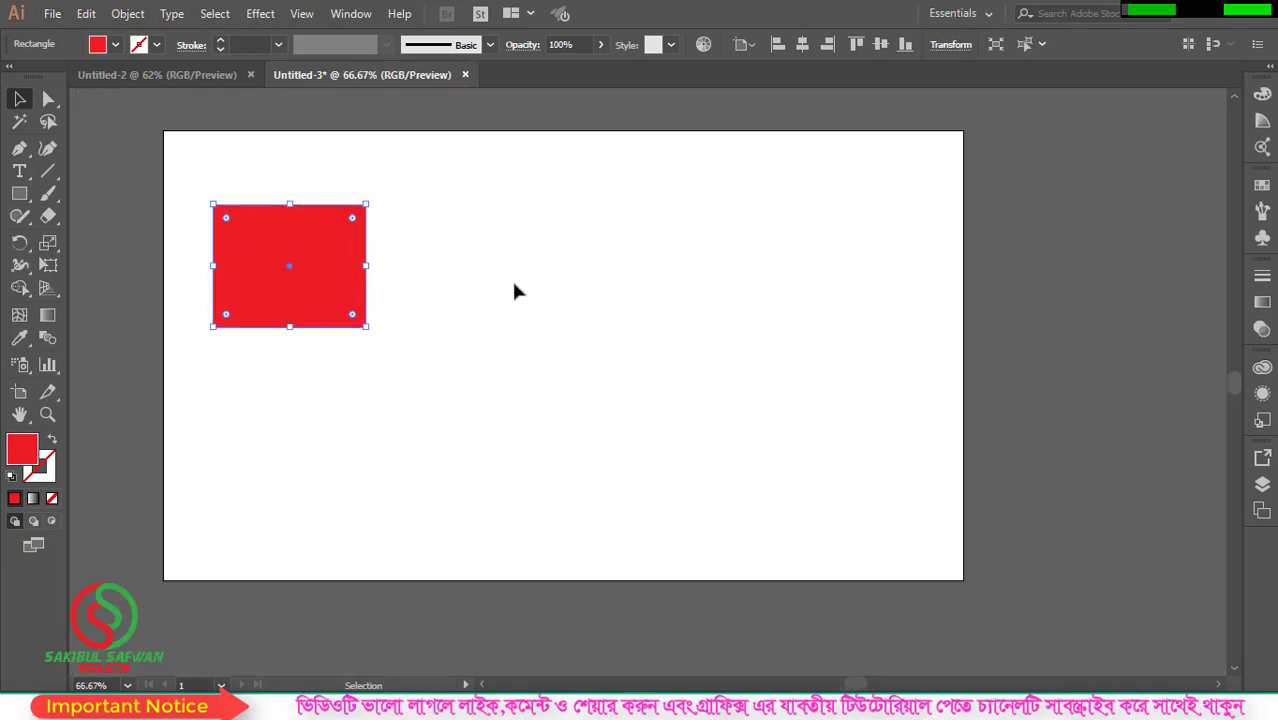
Step: Move the red rectangle toward the artboard's top-left corner and reselect it
{"action": "left_click", "coordinate": [418, 270]}
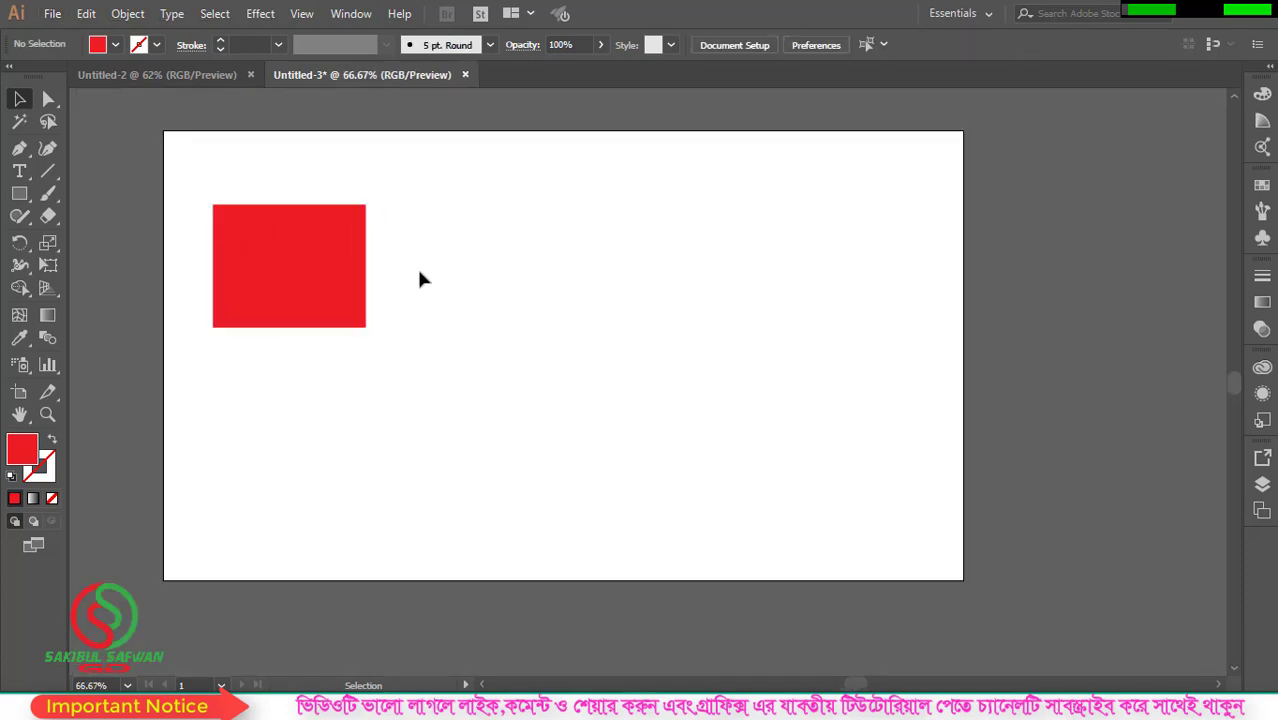
{"action": "left_click_drag", "start_coordinate": [294, 222], "coordinate": [269, 237]}
{"action": "left_click_drag", "start_coordinate": [266, 233], "coordinate": [257, 232]}
{"action": "left_click", "coordinate": [430, 200]}
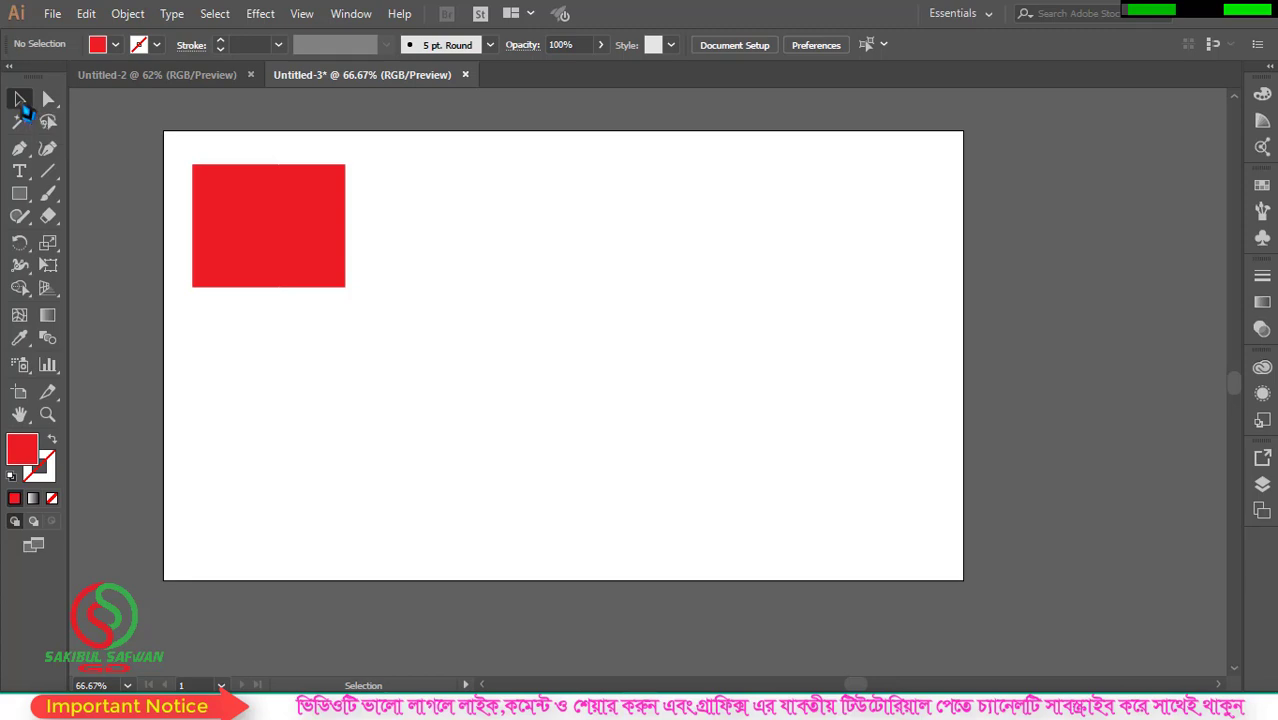
{"action": "left_click", "coordinate": [297, 222]}
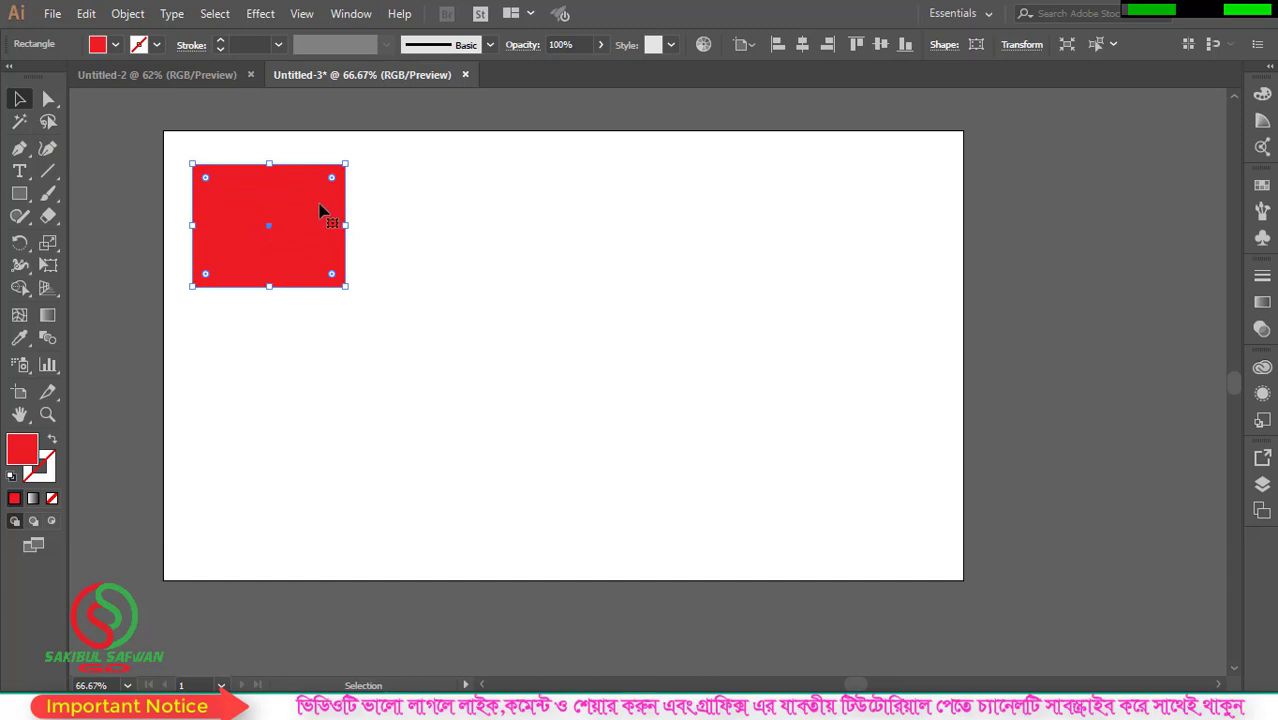
{"action": "key", "text": "ctrl+1"}
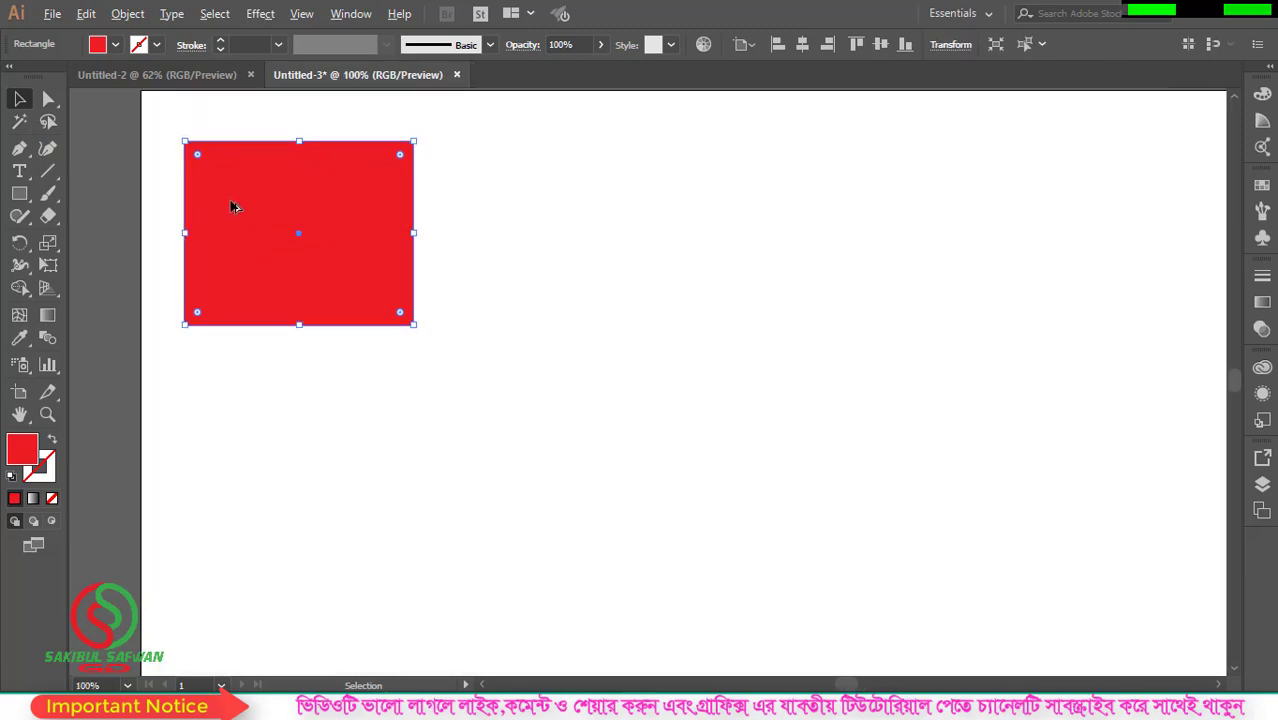
{"action": "scroll", "coordinate": [233, 207], "scroll_direction": "up", "scroll_amount": 2}
{"action": "scroll", "coordinate": [245, 248], "scroll_direction": "up", "scroll_amount": 1}
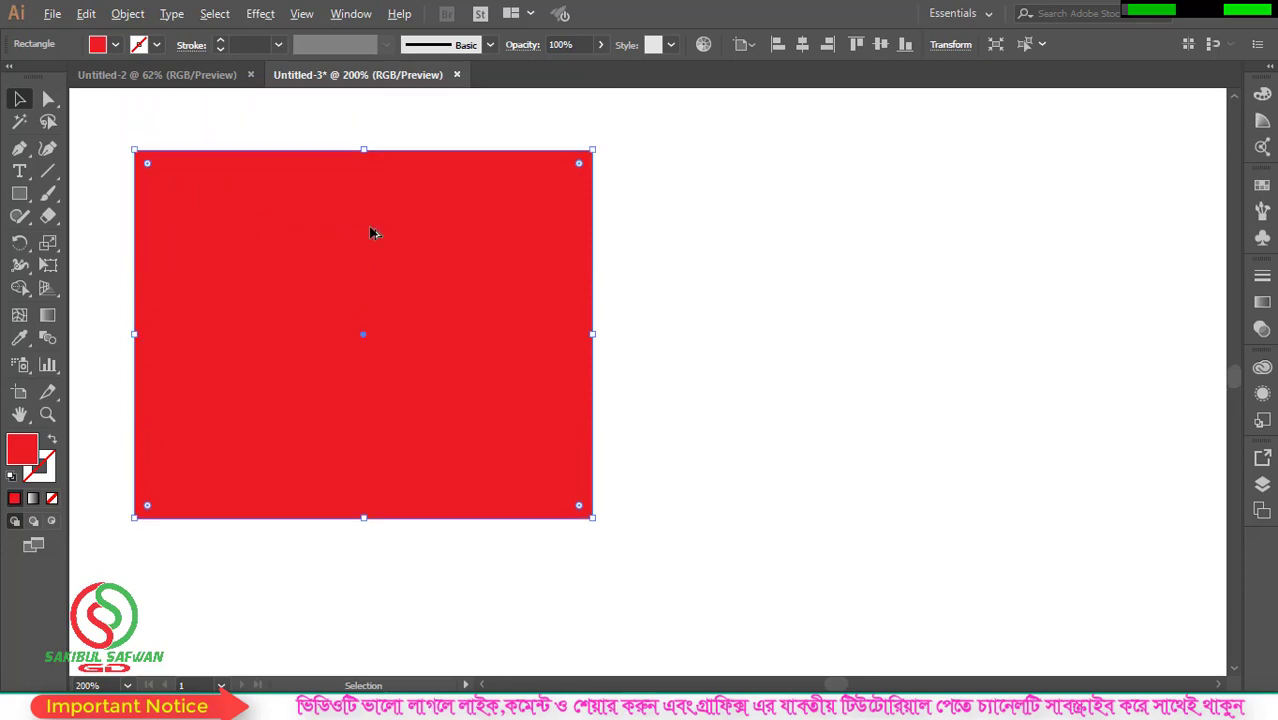
{"action": "left_click_drag", "start_coordinate": [422, 214], "coordinate": [502, 228]}
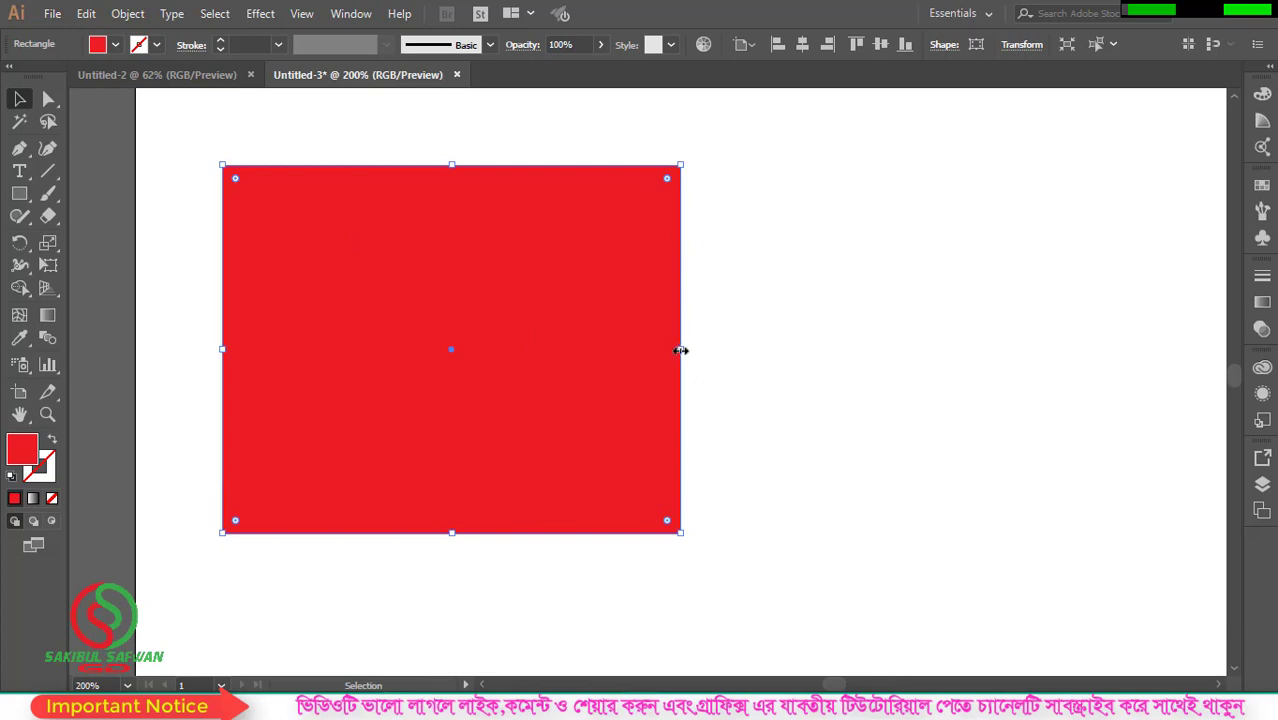
Step: Drag the rectangle's side and top bounding-box handles until it becomes a square
{"action": "left_click_drag", "start_coordinate": [679, 350], "coordinate": [410, 350]}
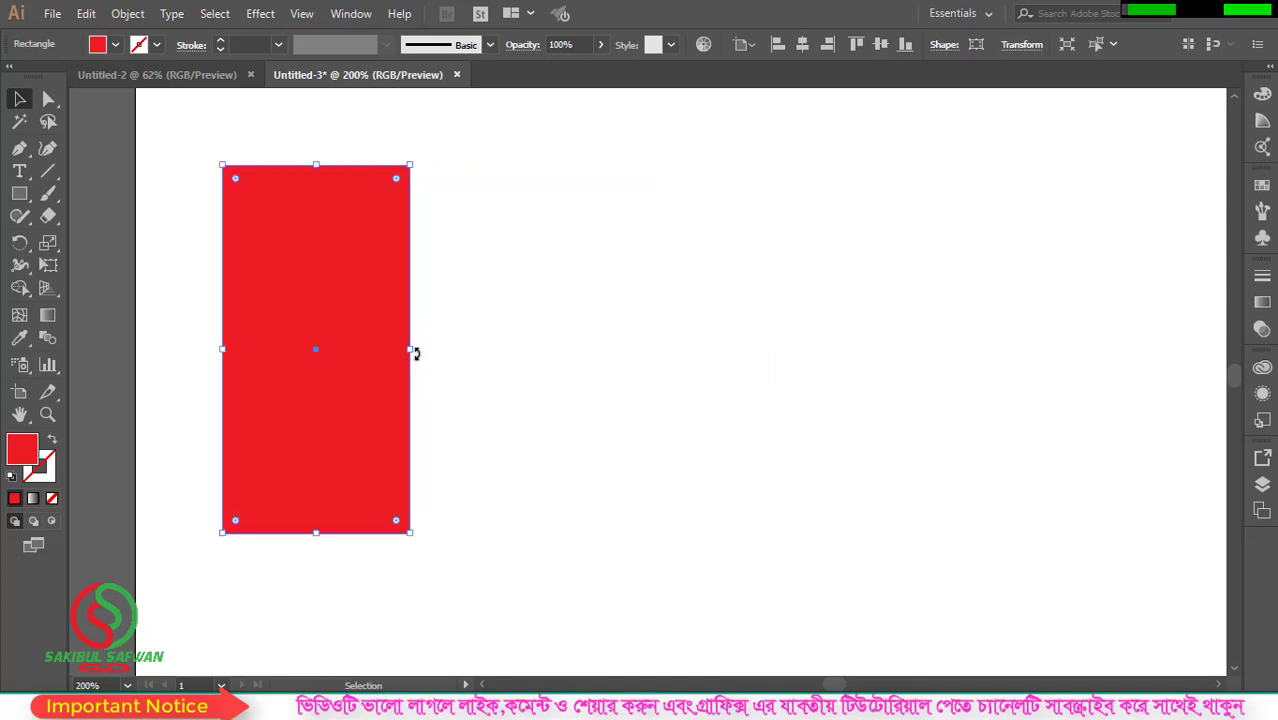
{"action": "left_click_drag", "start_coordinate": [414, 356], "coordinate": [591, 366]}
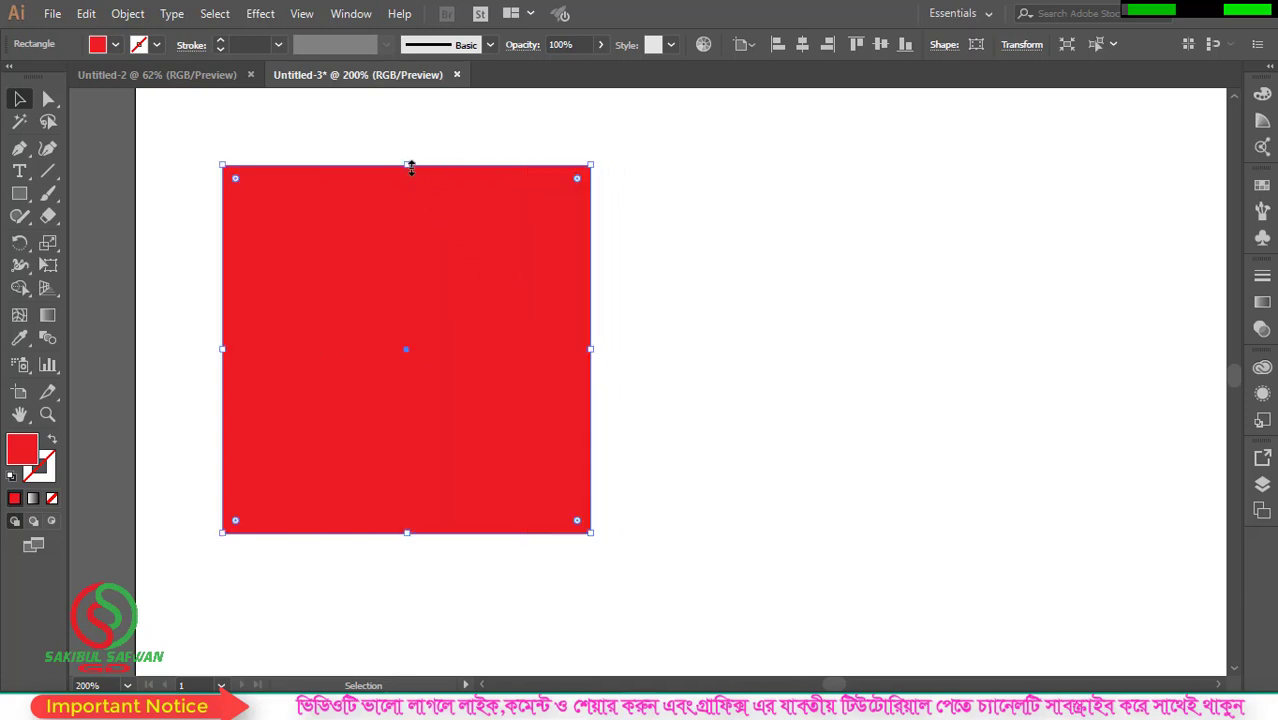
{"action": "mouse_move", "coordinate": [410, 166]}
{"action": "left_mouse_down"}
{"action": "mouse_move", "coordinate": [411, 322]}
{"action": "mouse_move", "coordinate": [408, 156]}
{"action": "left_mouse_up"}
{"action": "scroll", "coordinate": [608, 160], "scroll_direction": "up", "scroll_amount": 1}
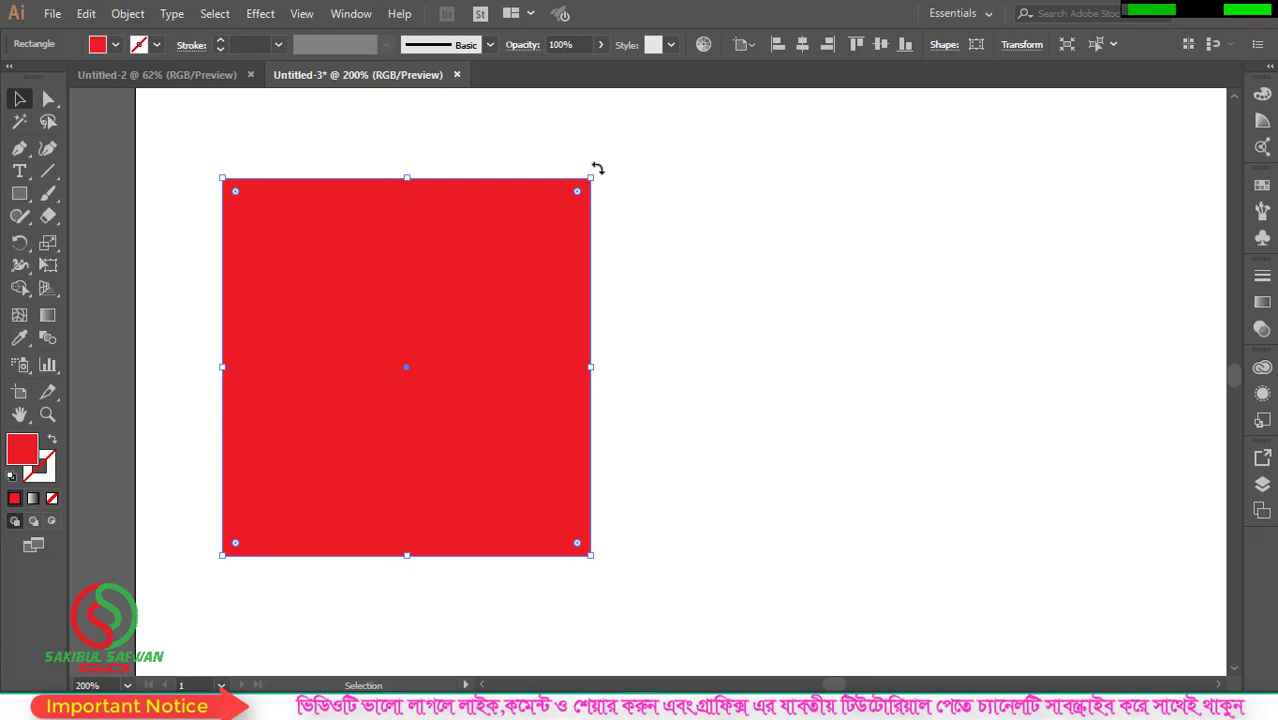
{"action": "mouse_move", "coordinate": [597, 168]}
{"action": "left_mouse_down"}
{"action": "mouse_move", "coordinate": [679, 431]}
{"action": "mouse_move", "coordinate": [648, 291]}
{"action": "mouse_move", "coordinate": [616, 225]}
{"action": "mouse_move", "coordinate": [650, 471]}
{"action": "mouse_move", "coordinate": [652, 349]}
{"action": "mouse_move", "coordinate": [632, 261]}
{"action": "mouse_move", "coordinate": [653, 405]}
{"action": "mouse_move", "coordinate": [585, 190]}
{"action": "left_mouse_up"}
{"action": "scroll", "coordinate": [436, 237], "scroll_direction": "down", "scroll_amount": 1}
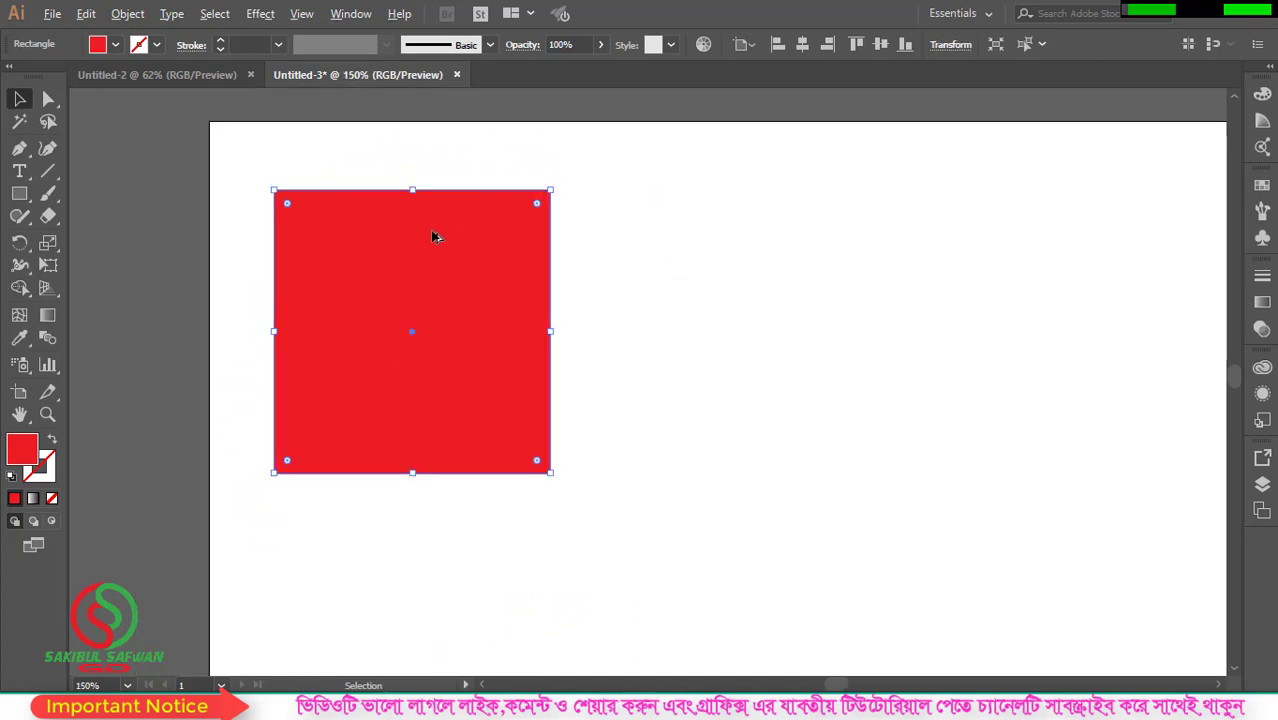
{"action": "scroll", "coordinate": [448, 253], "scroll_direction": "down", "scroll_amount": 1}
{"action": "scroll", "coordinate": [448, 253], "scroll_direction": "right", "scroll_amount": 2}
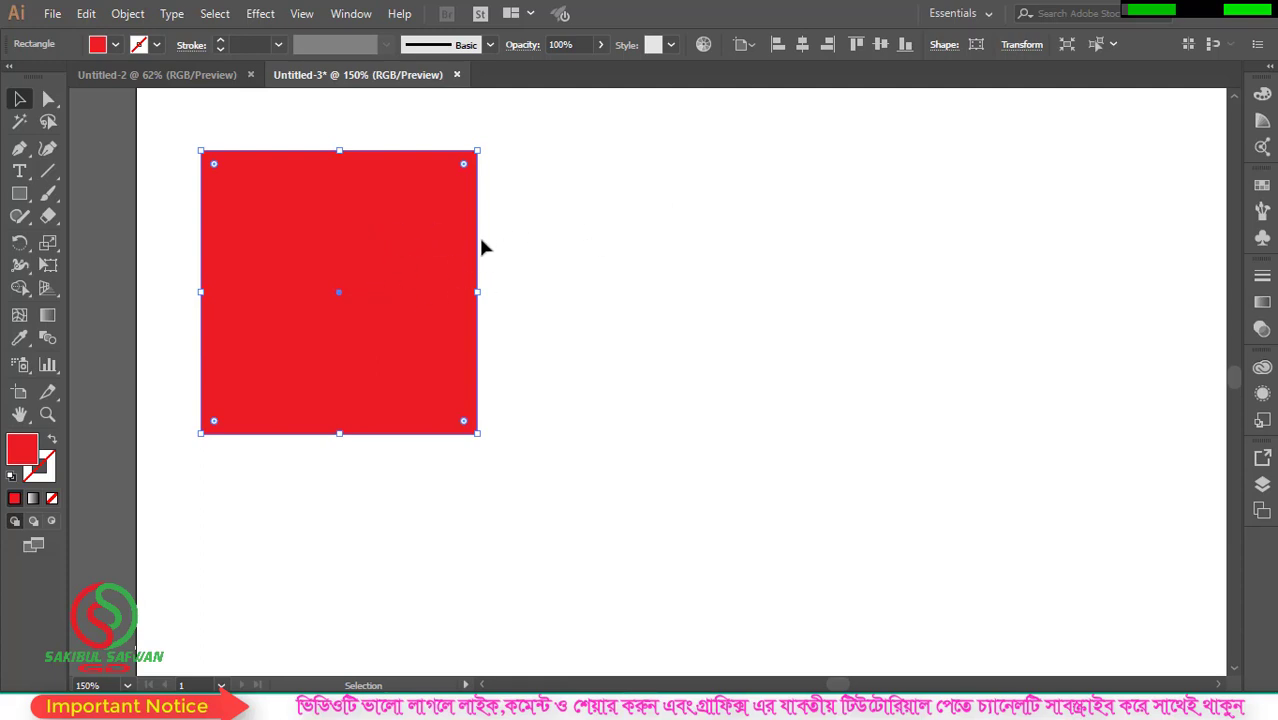
{"action": "scroll", "coordinate": [366, 218], "scroll_direction": "up", "scroll_amount": 1}
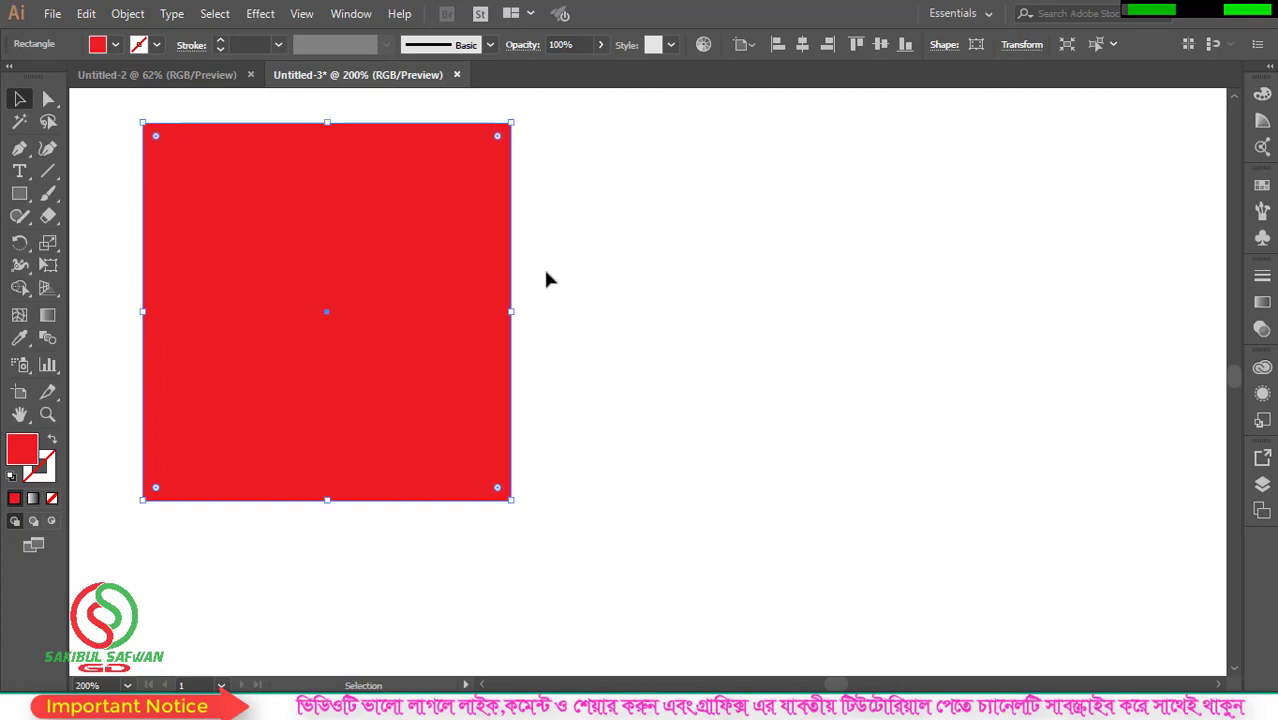
{"action": "key", "text": "space"}
{"action": "left_click_drag", "start_coordinate": [562, 203], "coordinate": [573, 243]}
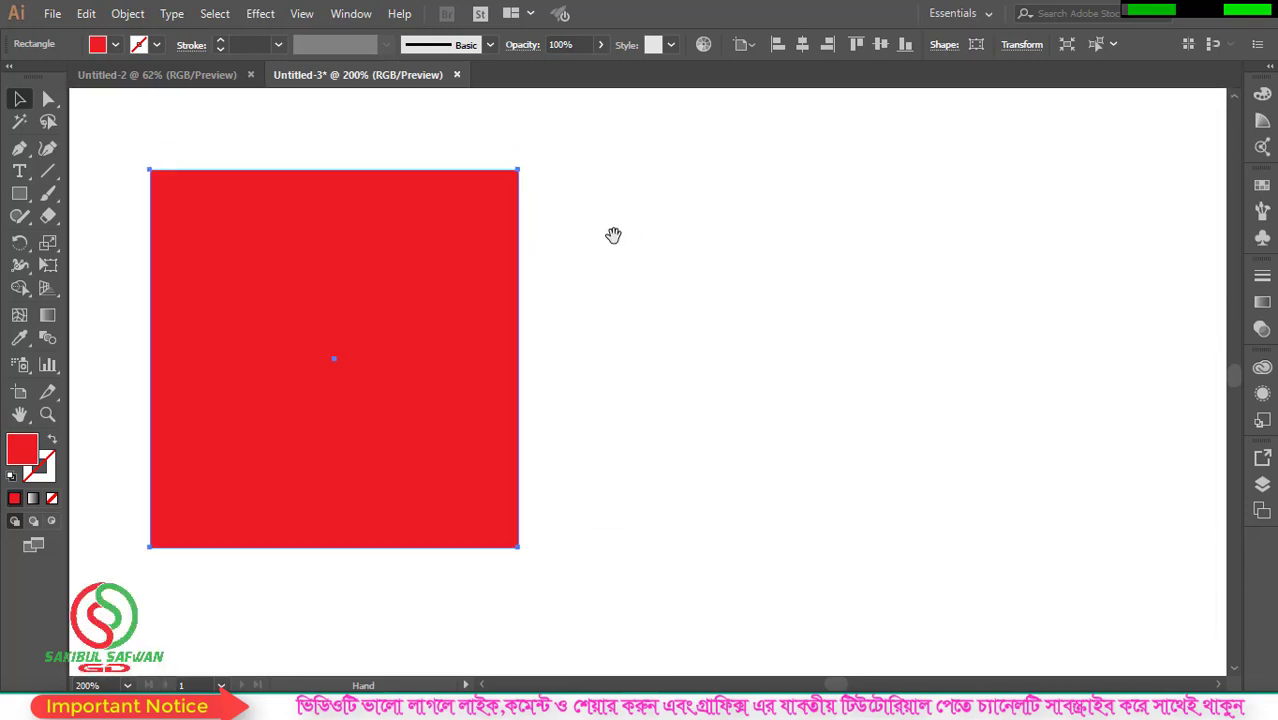
{"action": "mouse_move", "coordinate": [613, 237]}
{"action": "left_mouse_down"}
{"action": "mouse_move", "coordinate": [643, 265]}
{"action": "mouse_move", "coordinate": [625, 248]}
{"action": "left_mouse_up"}
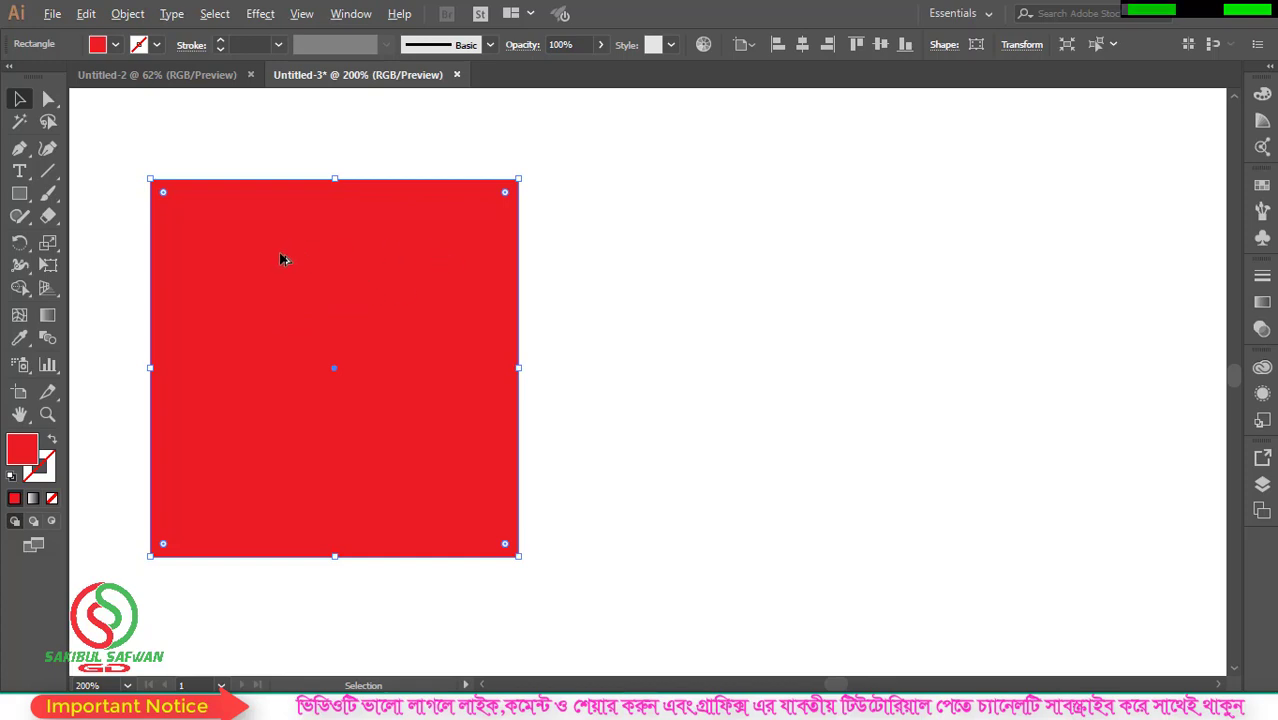
Step: Copy the red square to the right, then copy both squares straight down as a second row
{"action": "left_click_drag", "start_coordinate": [291, 260], "coordinate": [727, 261]}
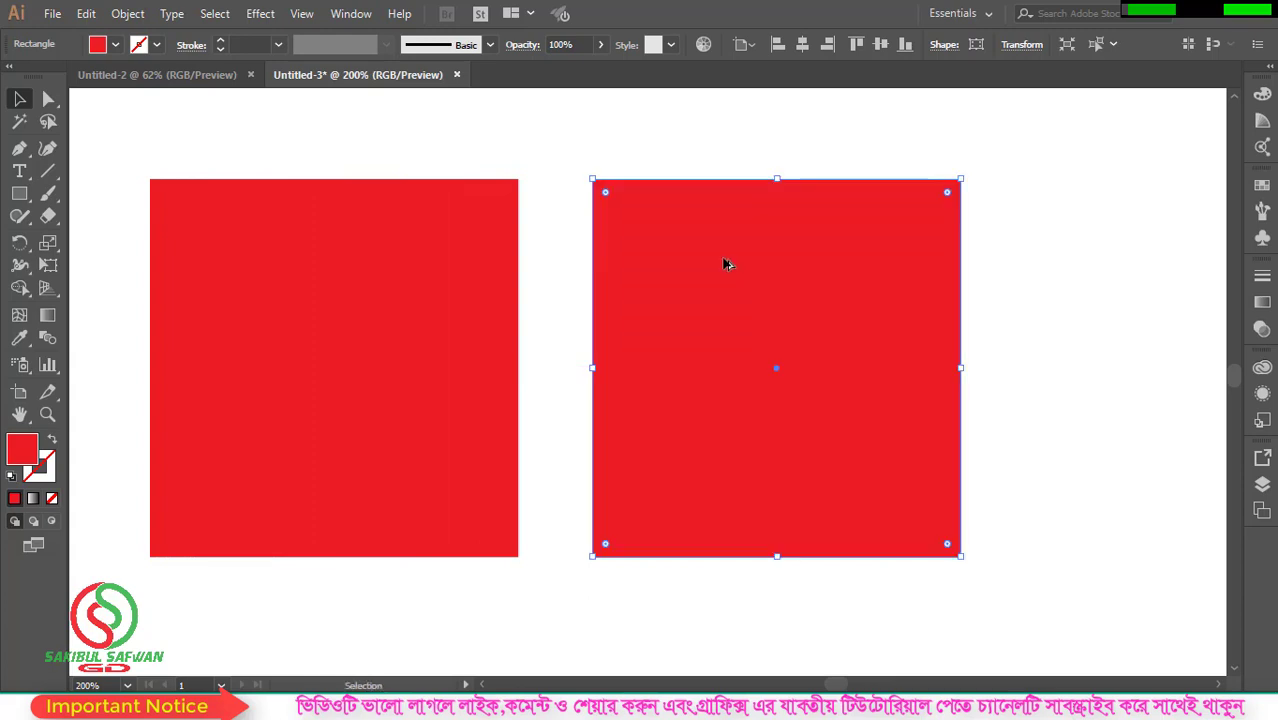
{"action": "scroll", "coordinate": [185, 220], "scroll_direction": "down", "scroll_amount": 2}
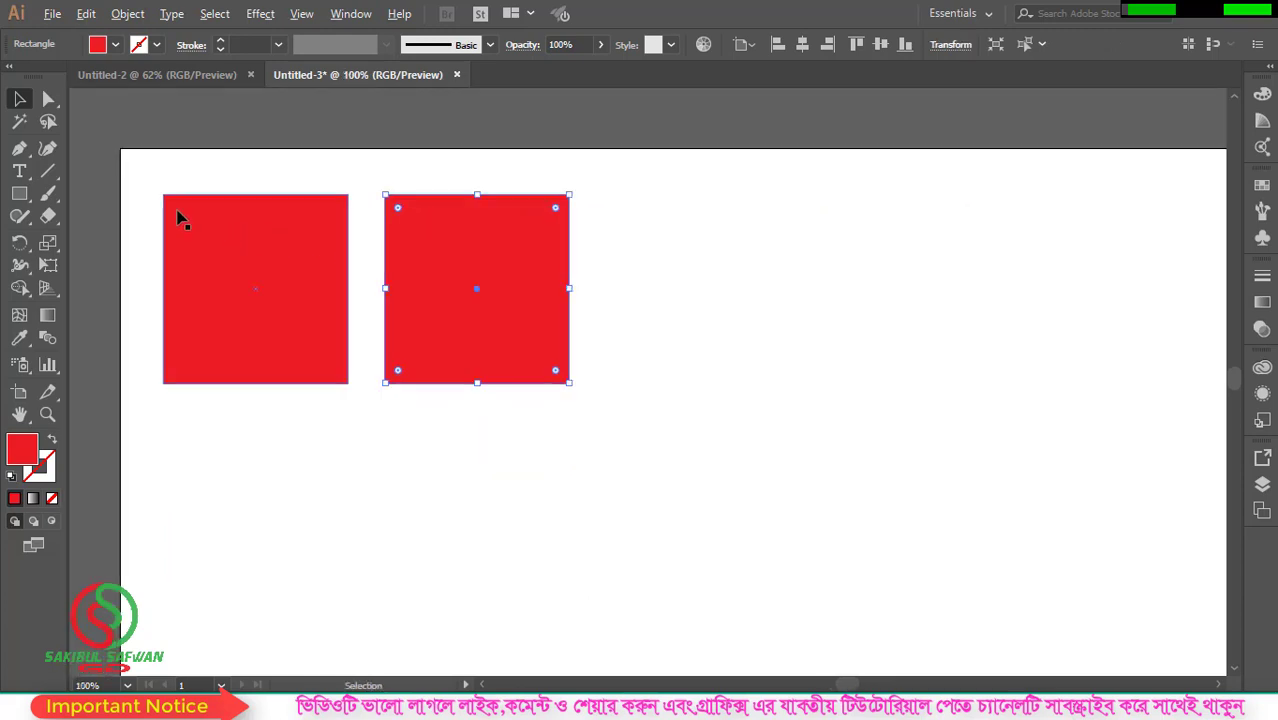
{"action": "scroll", "coordinate": [372, 254], "scroll_direction": "down", "scroll_amount": 1}
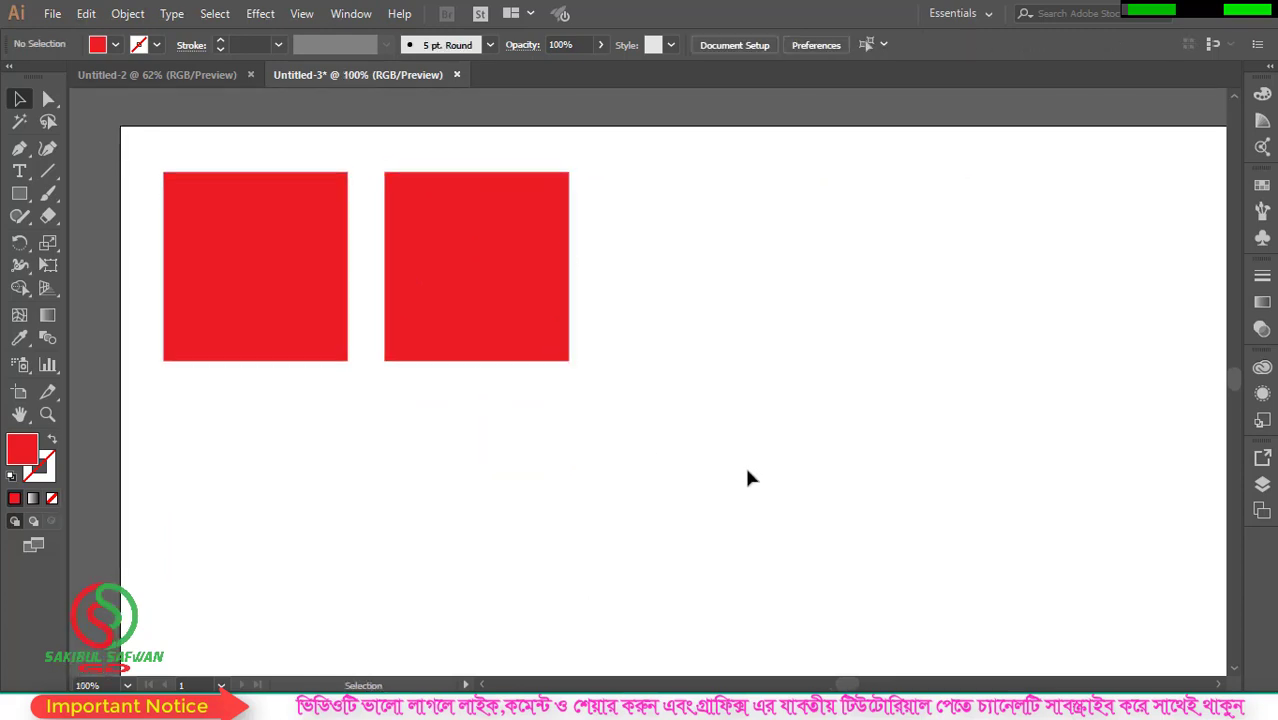
{"action": "left_click_drag", "start_coordinate": [747, 477], "coordinate": [185, 216]}
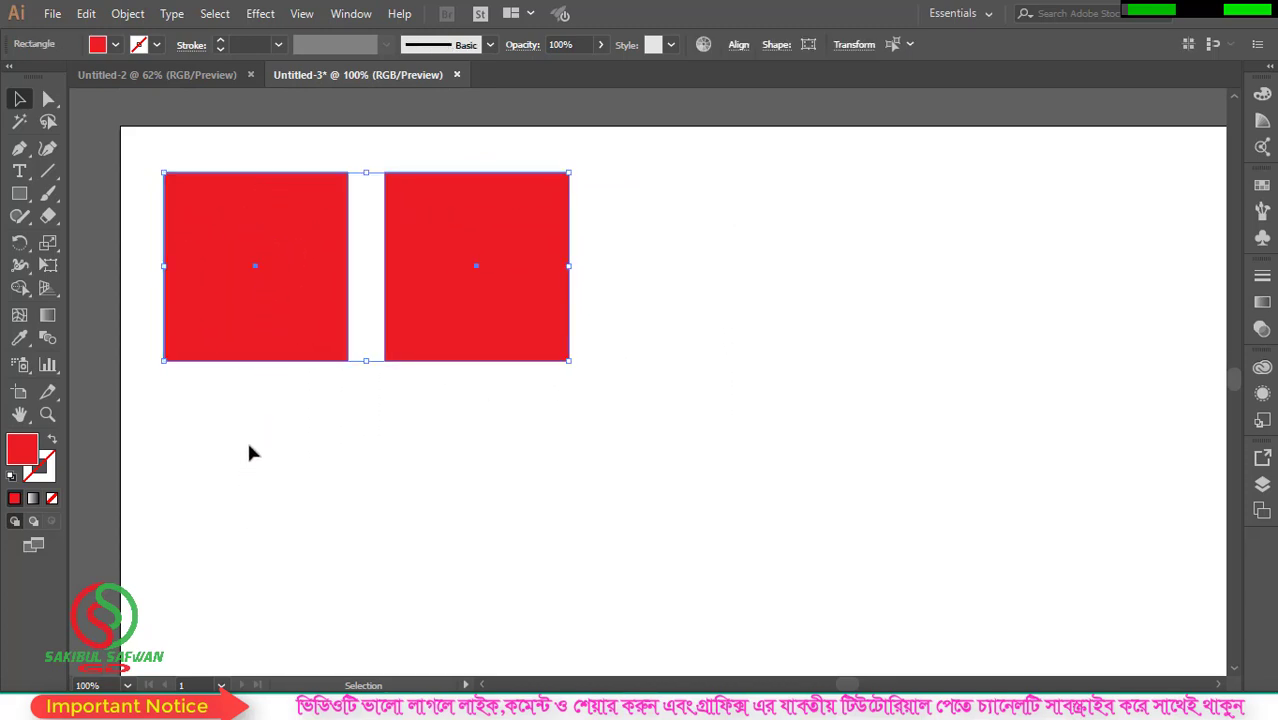
{"action": "left_click", "coordinate": [685, 460]}
{"action": "left_click_drag", "start_coordinate": [770, 476], "coordinate": [122, 131]}
{"action": "mouse_move", "coordinate": [420, 200]}
{"action": "left_mouse_down"}
{"action": "mouse_move", "coordinate": [727, 328]}
{"action": "mouse_move", "coordinate": [613, 220]}
{"action": "mouse_move", "coordinate": [439, 190]}
{"action": "left_mouse_up"}
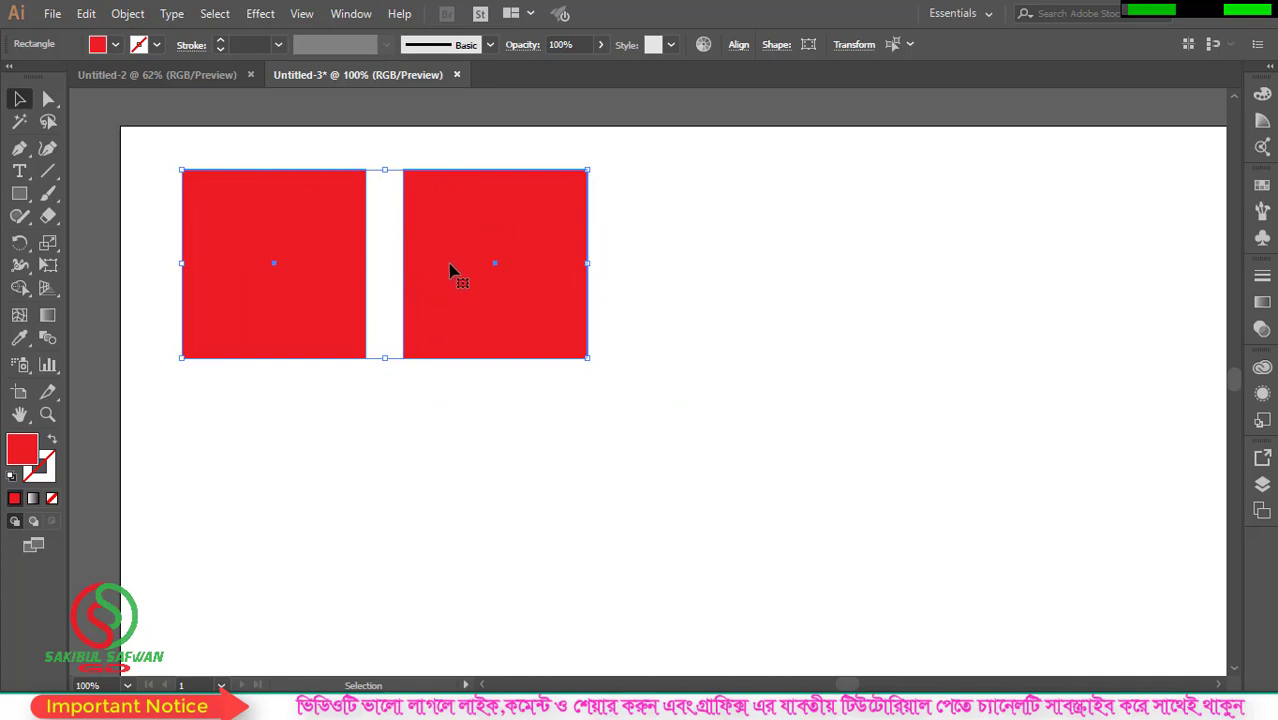
{"action": "left_click_drag", "start_coordinate": [463, 196], "coordinate": [446, 425]}
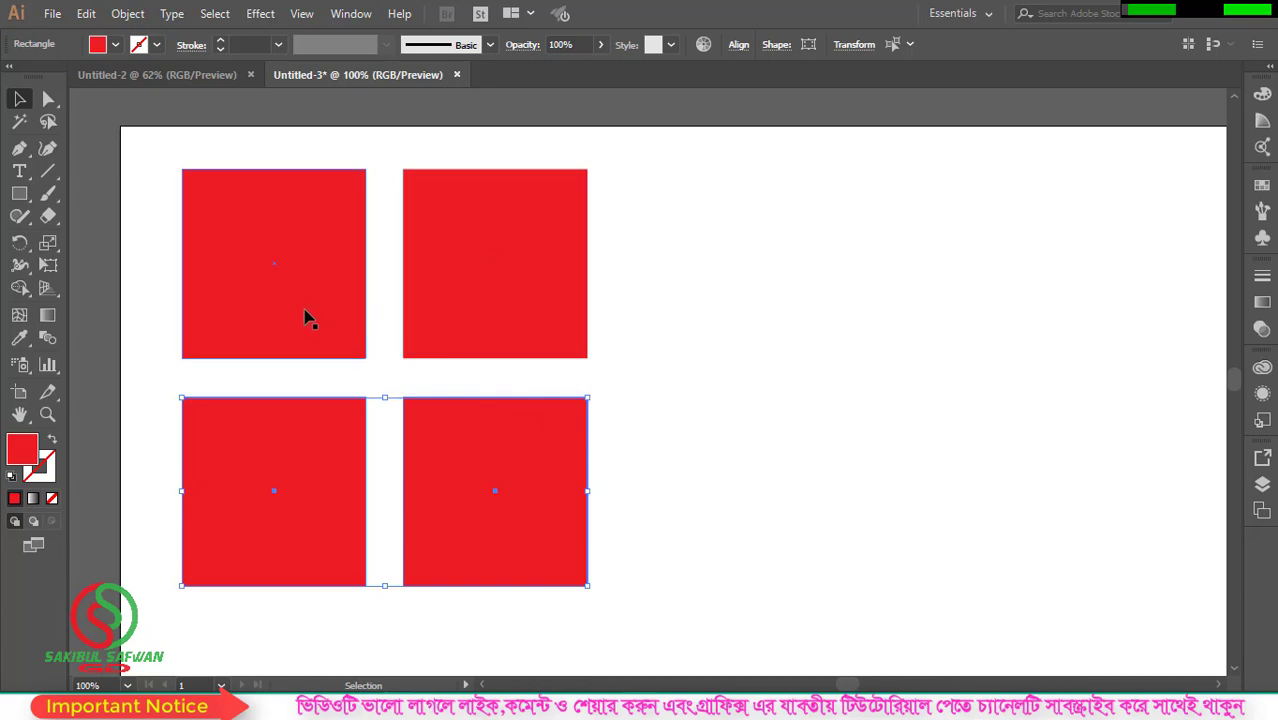
{"action": "scroll", "coordinate": [285, 316], "scroll_direction": "down", "scroll_amount": 2}
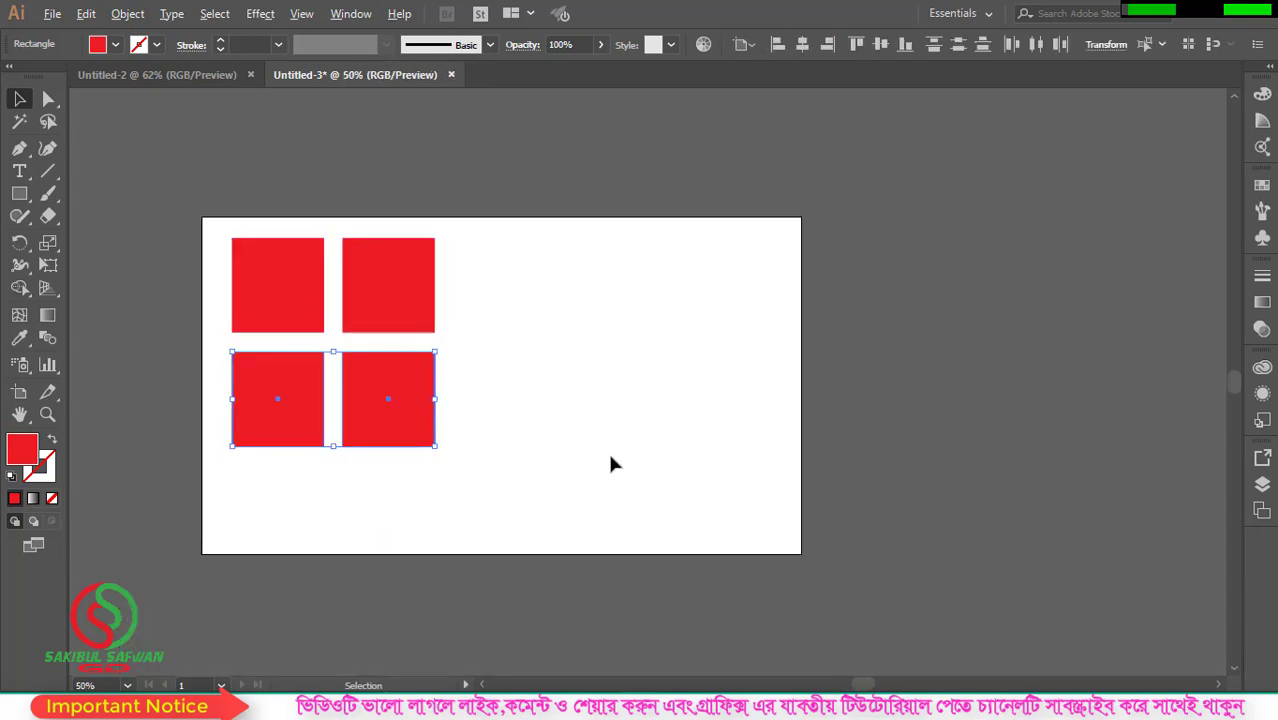
{"action": "scroll", "coordinate": [593, 465], "scroll_direction": "up", "scroll_amount": 1}
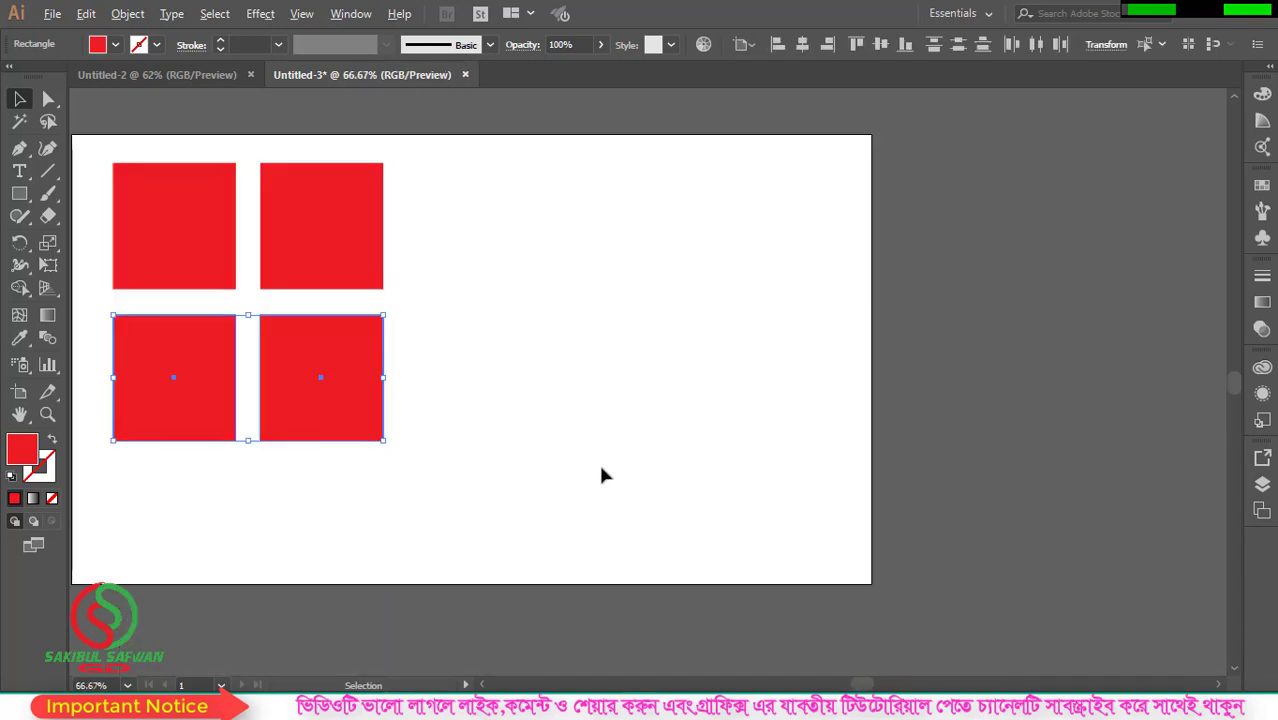
{"action": "scroll", "coordinate": [601, 475], "scroll_direction": "down", "scroll_amount": 1}
{"action": "left_click", "coordinate": [575, 341]}
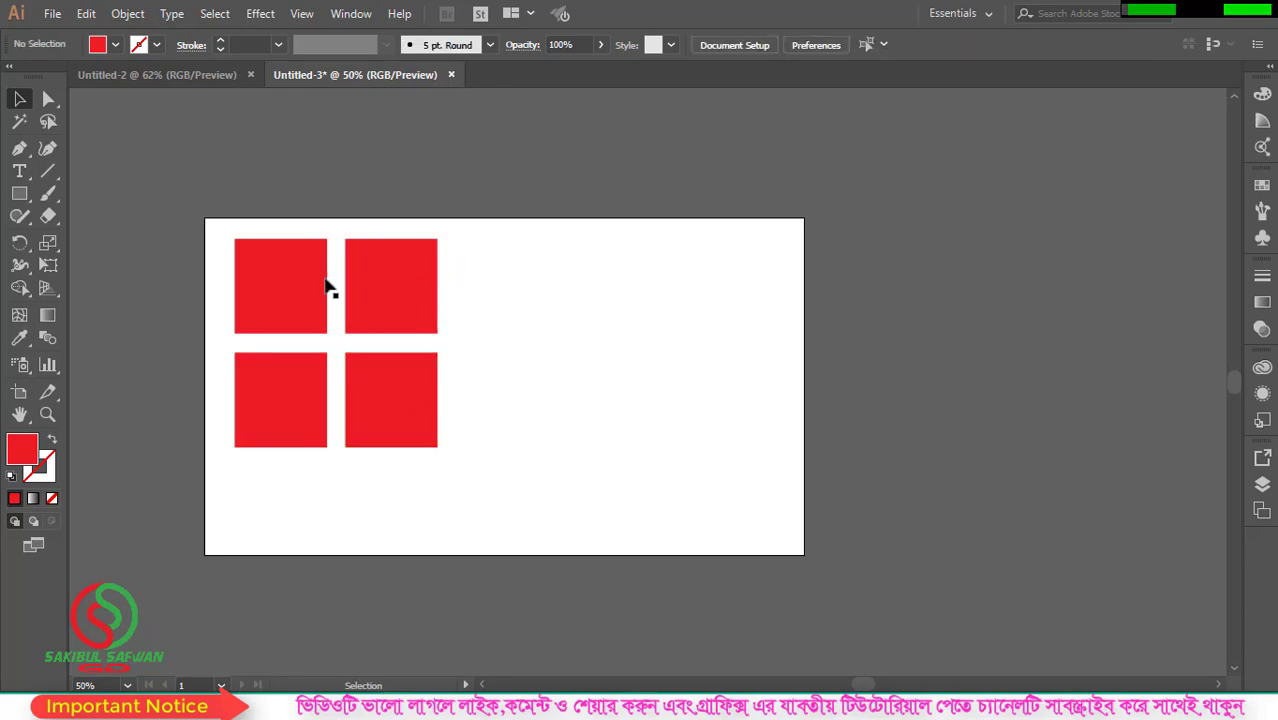
Step: Draw a red hexagon with the Polygon Tool to the right of the squares
{"action": "left_click", "coordinate": [19, 193]}
{"action": "left_click", "coordinate": [100, 262]}
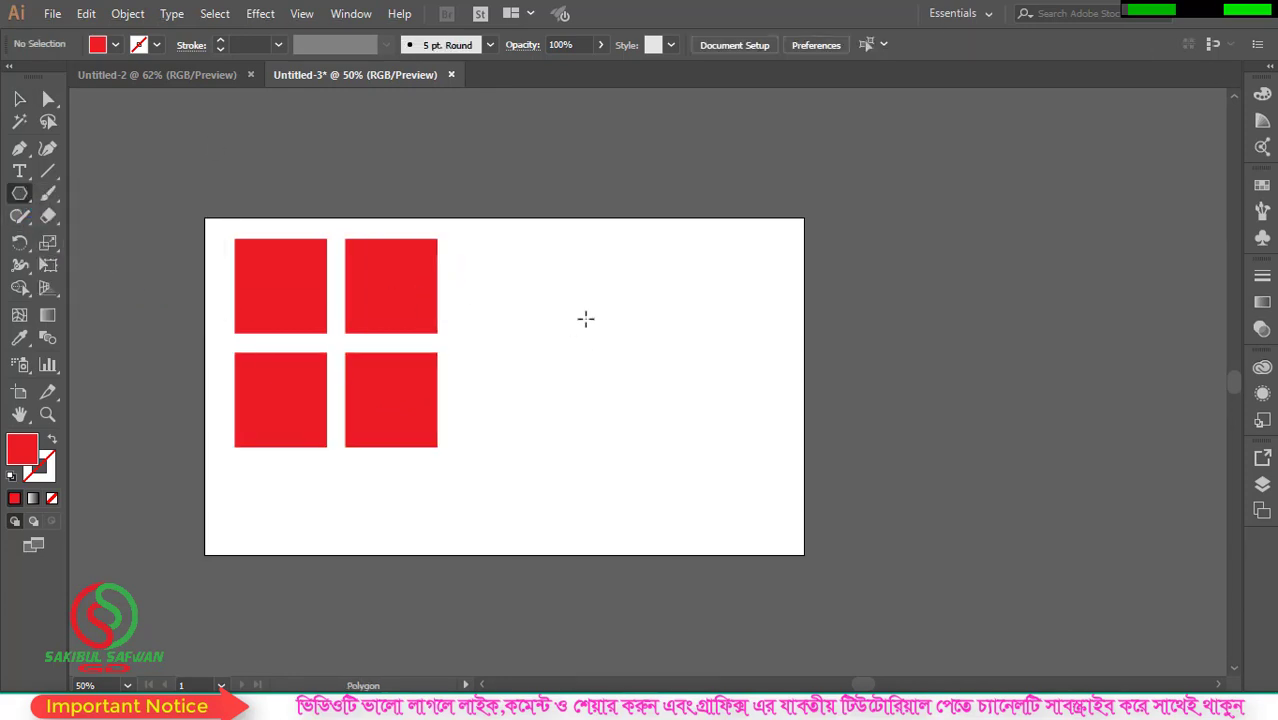
{"action": "left_click_drag", "start_coordinate": [580, 300], "coordinate": [605, 338]}
{"action": "scroll", "coordinate": [721, 321], "scroll_direction": "up", "scroll_amount": 1}
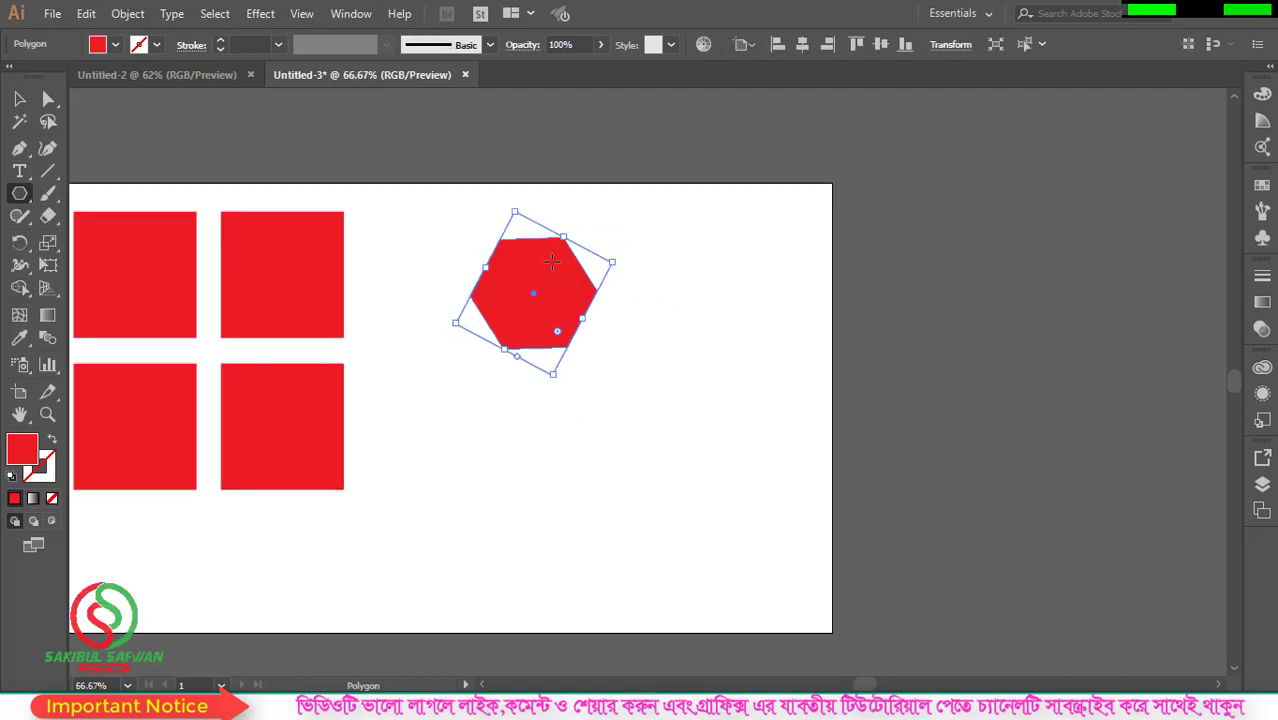
{"action": "left_click", "coordinate": [19, 98]}
{"action": "left_click", "coordinate": [660, 266]}
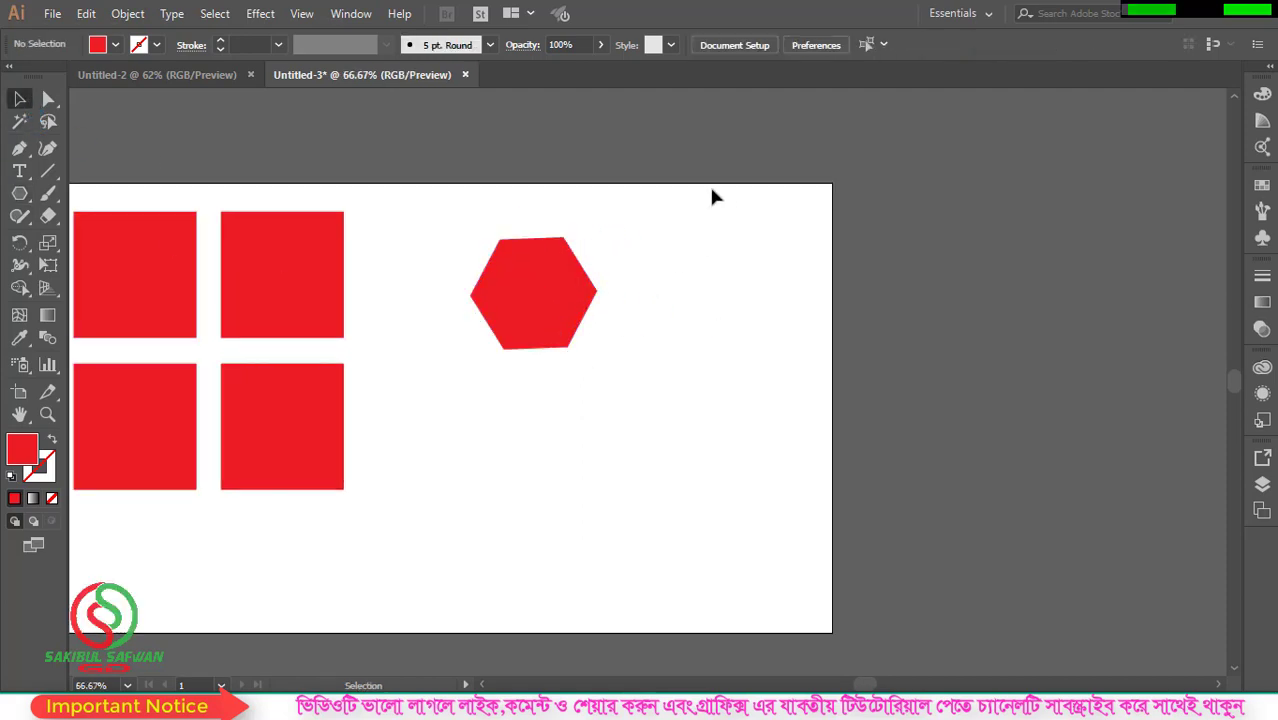
{"action": "left_click_drag", "start_coordinate": [675, 185], "coordinate": [450, 412]}
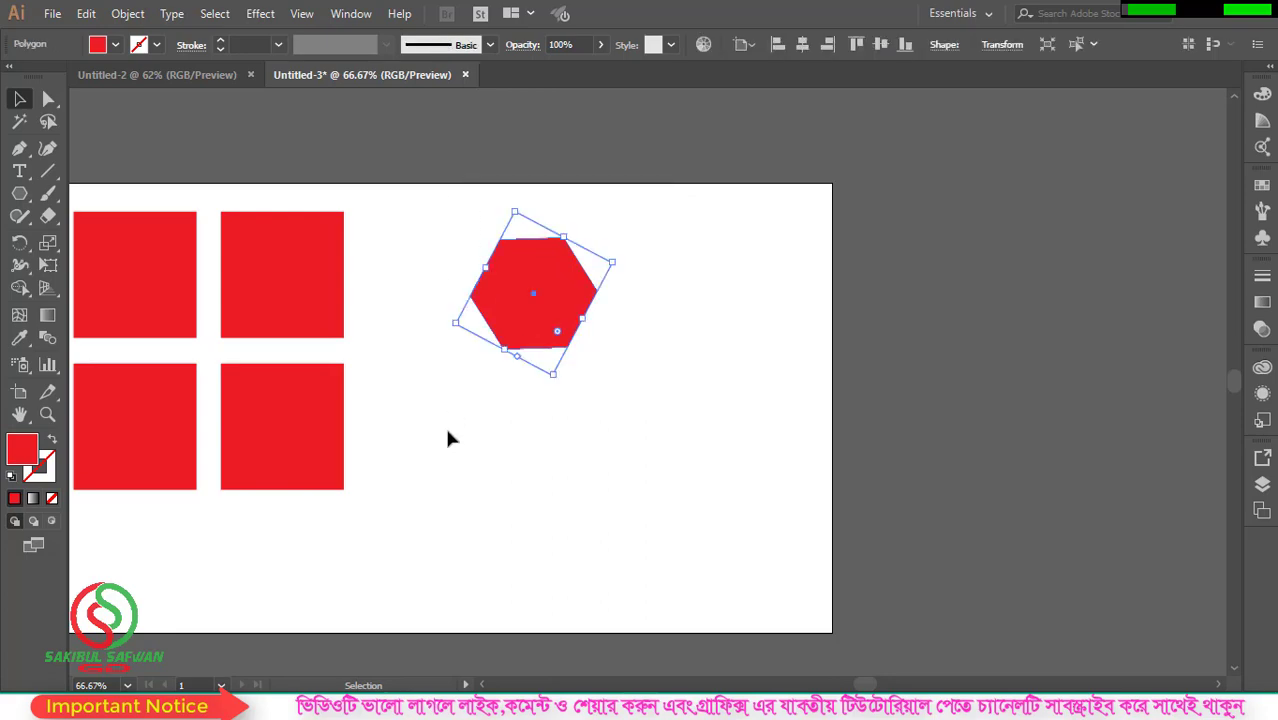
Step: Duplicate the hexagon with Edit > Copy and Edit > Paste
{"action": "left_click", "coordinate": [86, 13]}
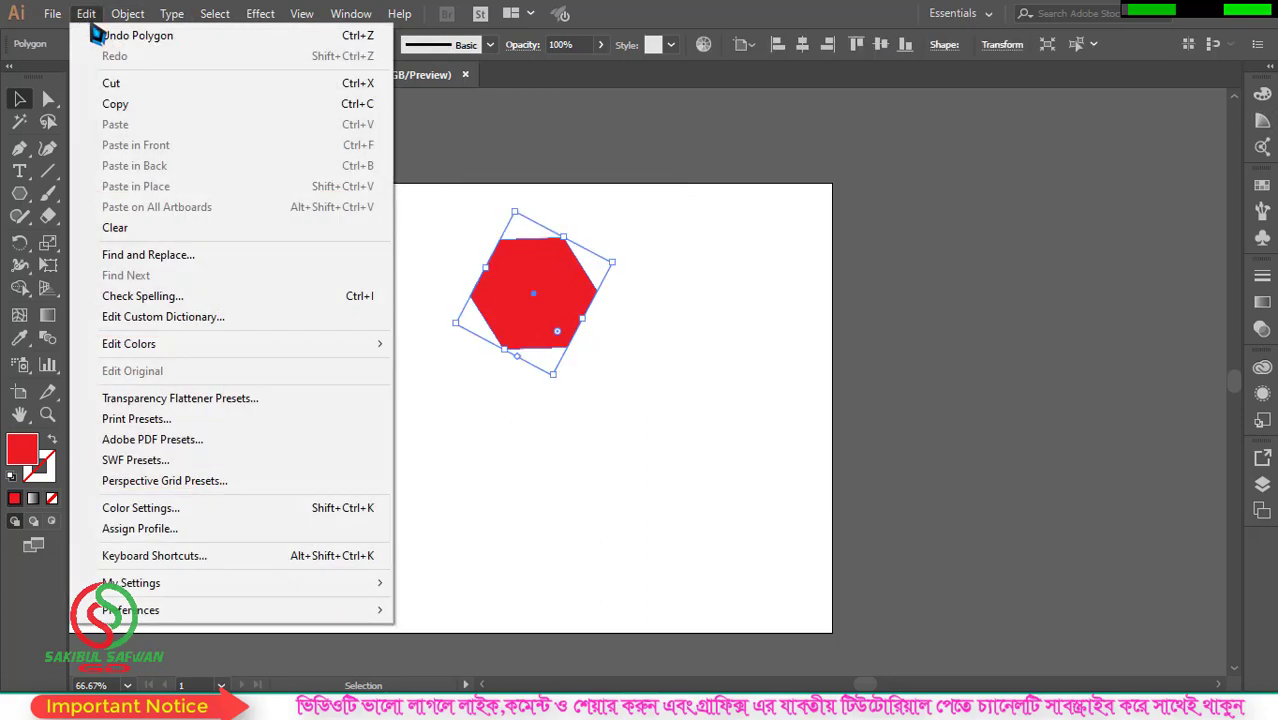
{"action": "left_click", "coordinate": [140, 108]}
{"action": "left_click", "coordinate": [86, 13]}
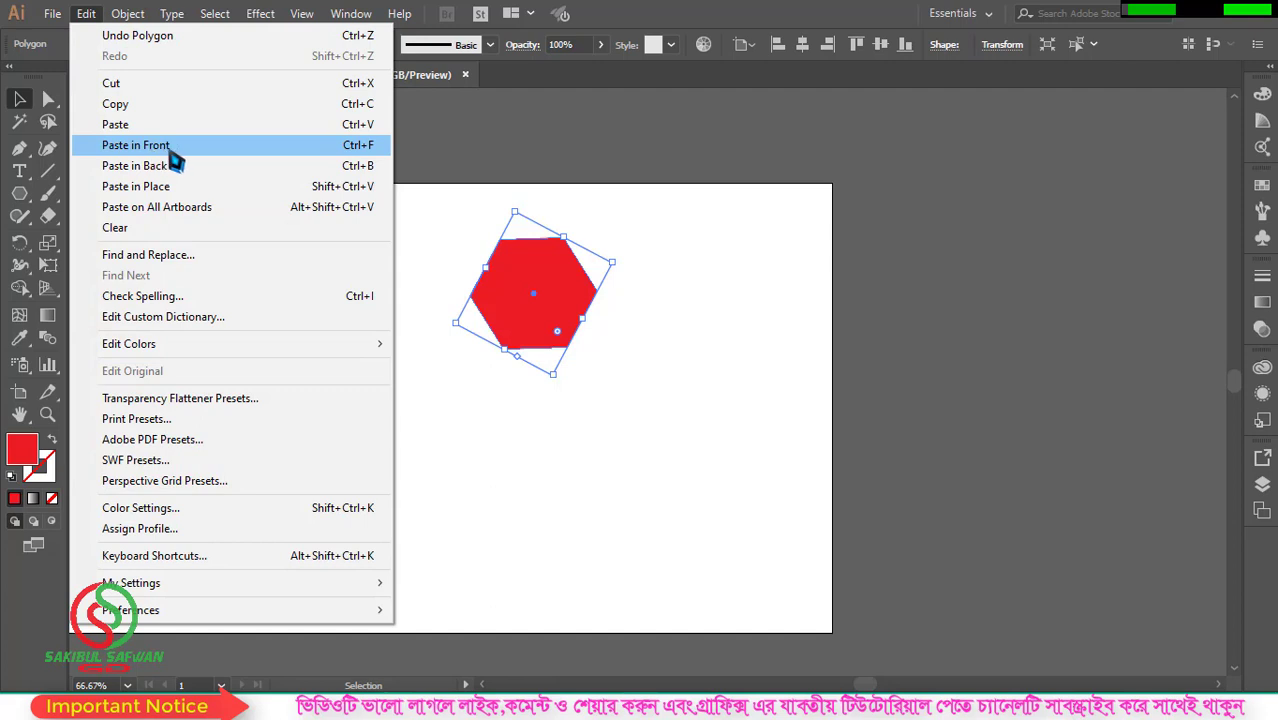
{"action": "left_click", "coordinate": [257, 128]}
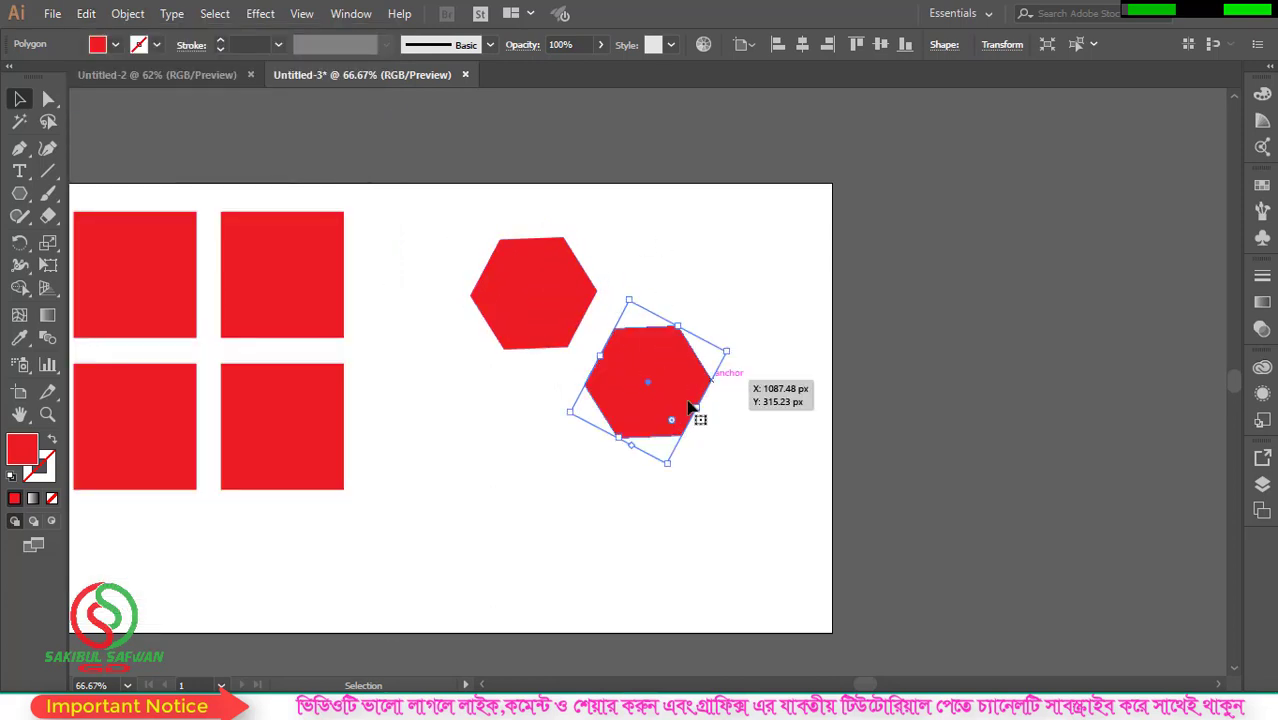
Step: Set the pasted hexagon's fill to blue #281FEA in the Color Picker
{"action": "double_click", "coordinate": [24, 450]}
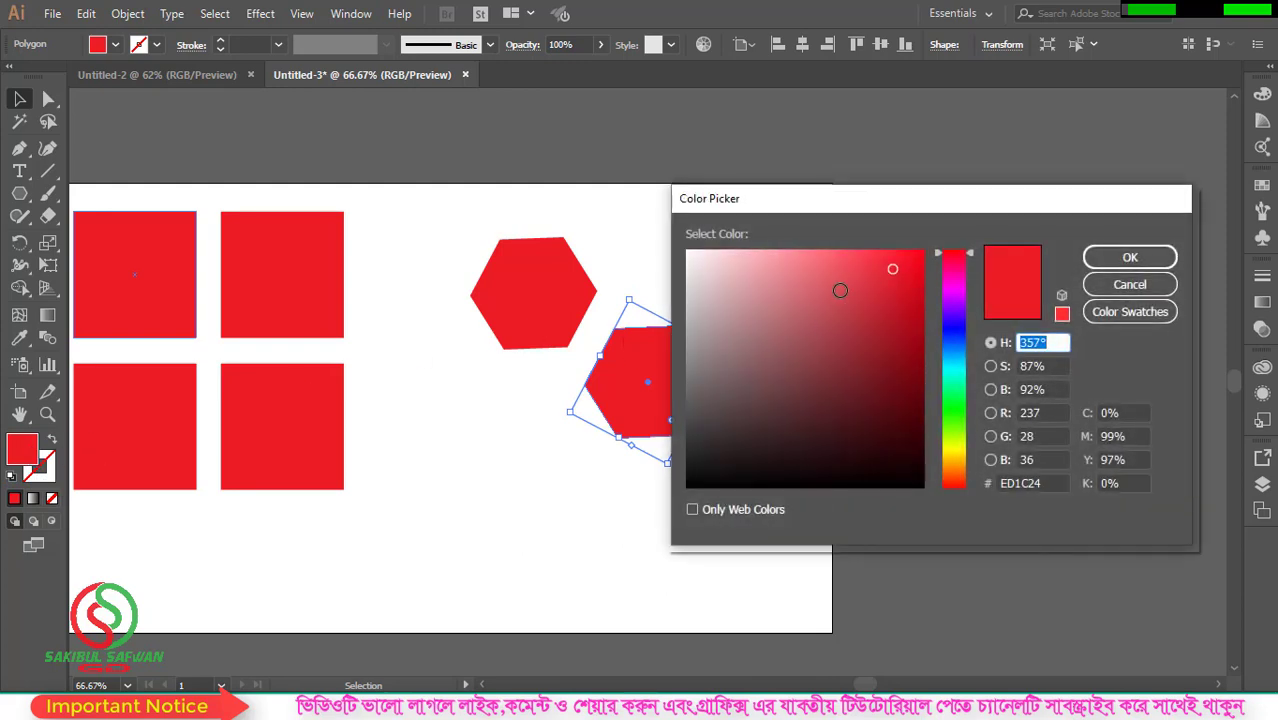
{"action": "left_click_drag", "start_coordinate": [955, 255], "coordinate": [955, 327]}
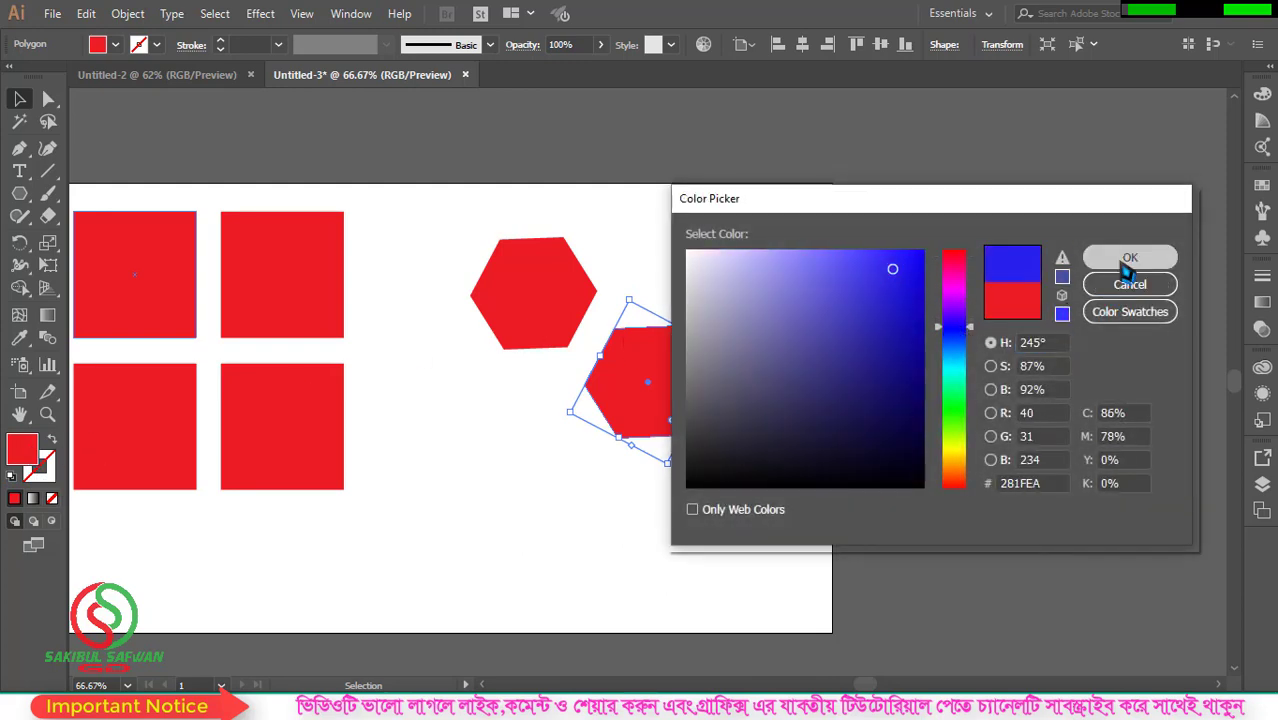
{"action": "left_click", "coordinate": [1128, 262]}
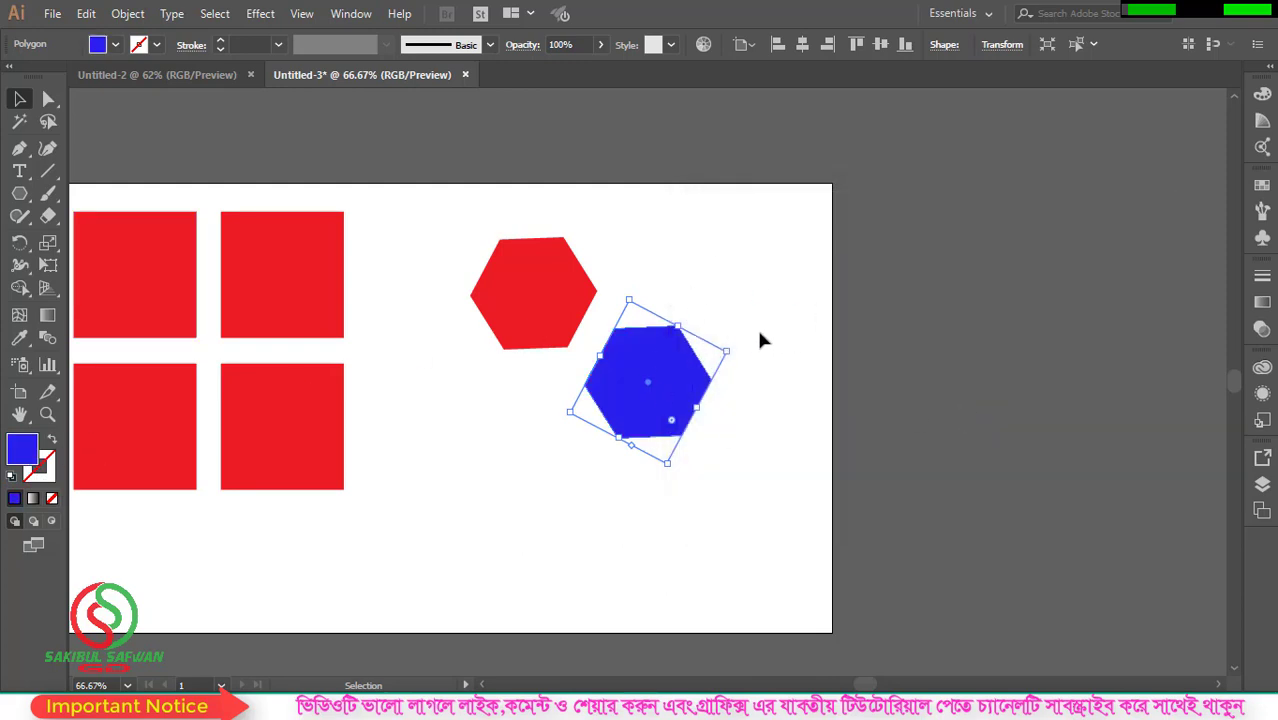
{"action": "left_click", "coordinate": [772, 317]}
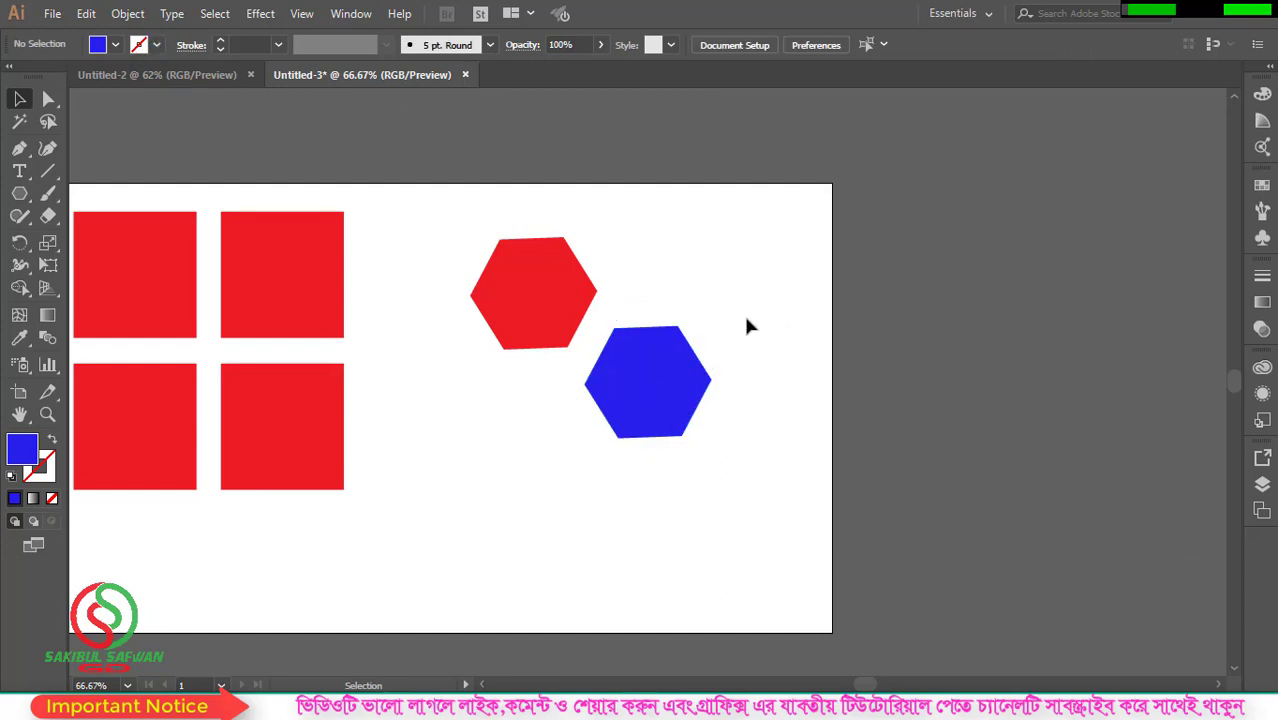
{"action": "left_click_drag", "start_coordinate": [759, 291], "coordinate": [631, 460]}
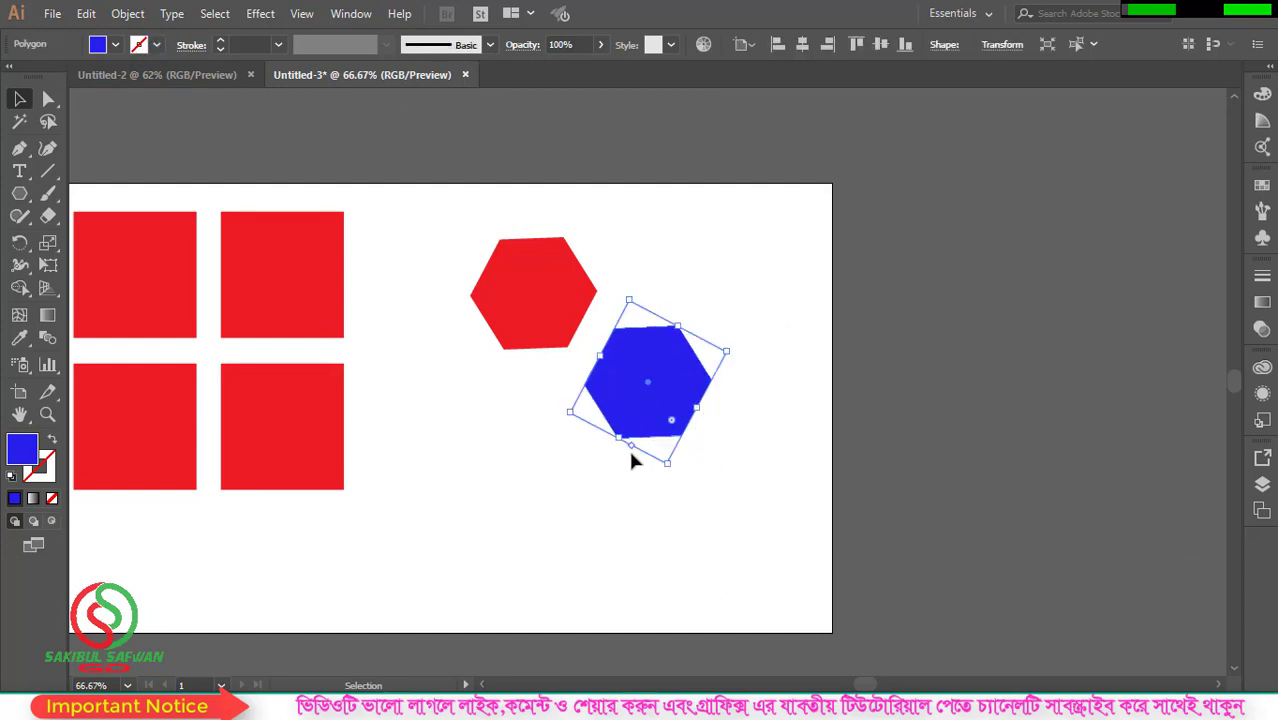
{"action": "key", "text": "a"}
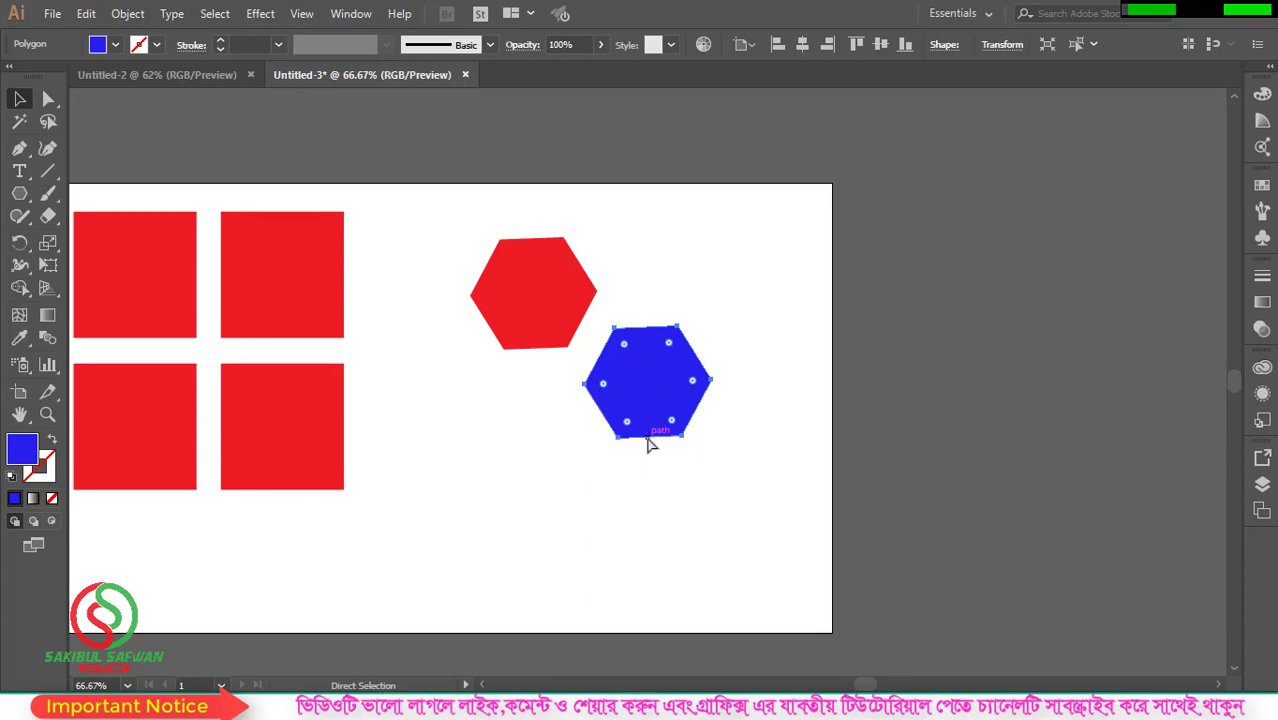
{"action": "key", "text": "v"}
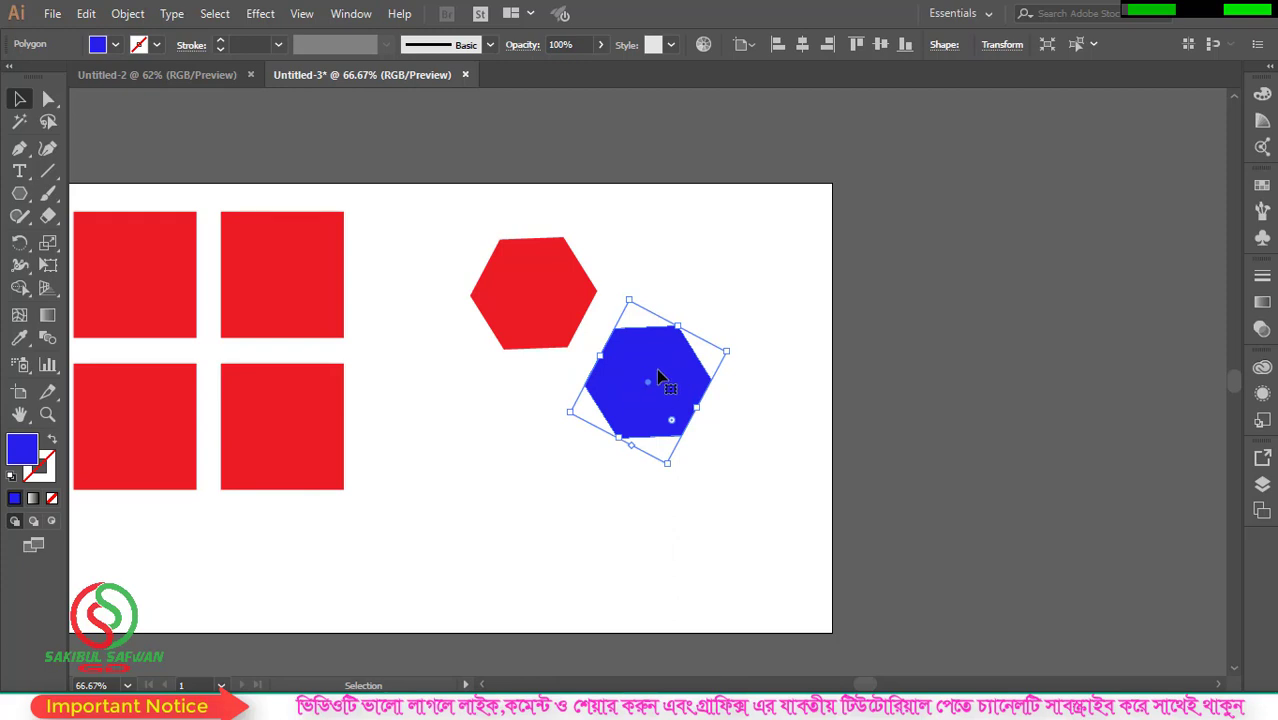
Step: Fill the hexagon with the cyan swatch and Alt-drag a duplicate down and to the left
{"action": "left_click", "coordinate": [115, 44]}
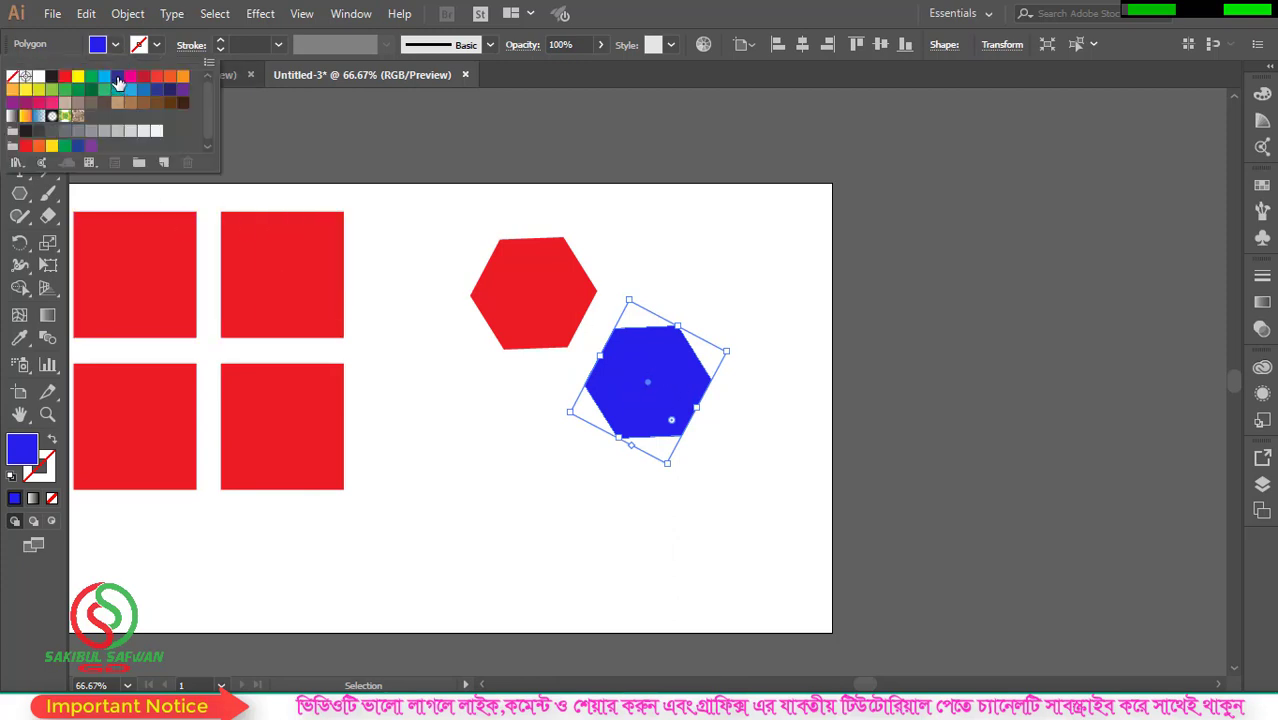
{"action": "left_click", "coordinate": [104, 77]}
{"action": "left_click", "coordinate": [845, 320]}
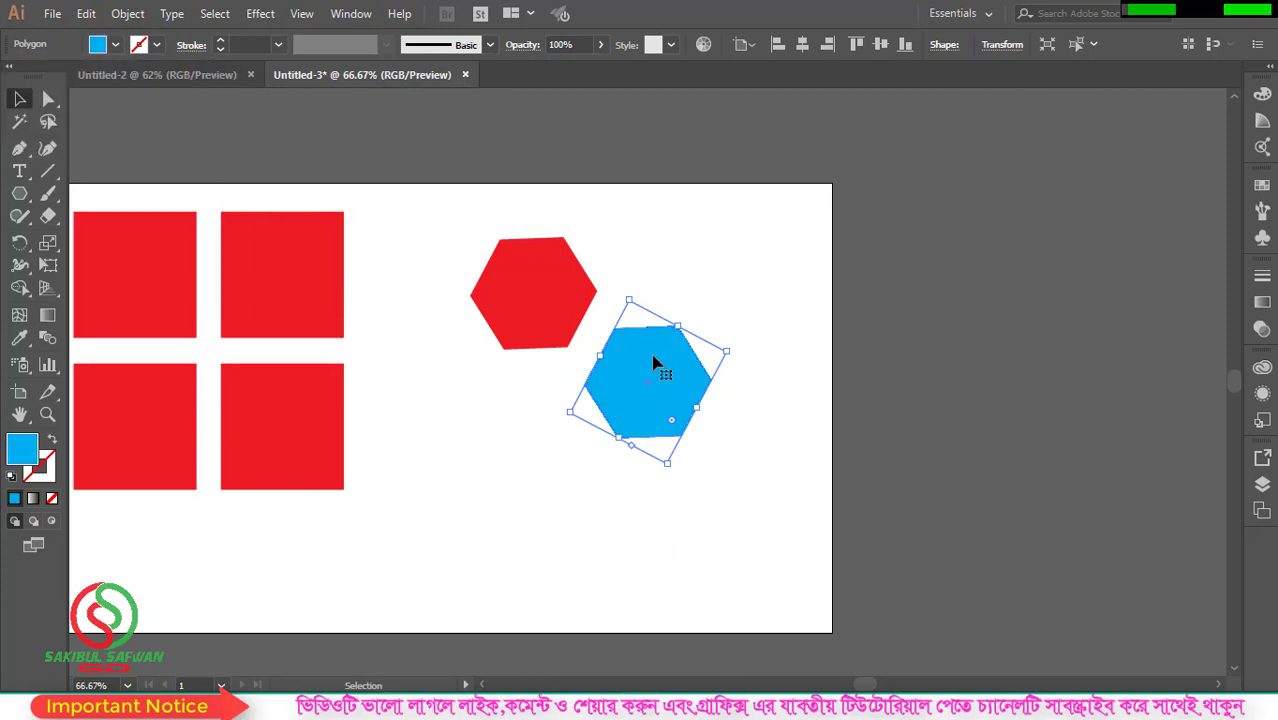
{"action": "left_click_drag", "start_coordinate": [652, 362], "coordinate": [514, 430]}
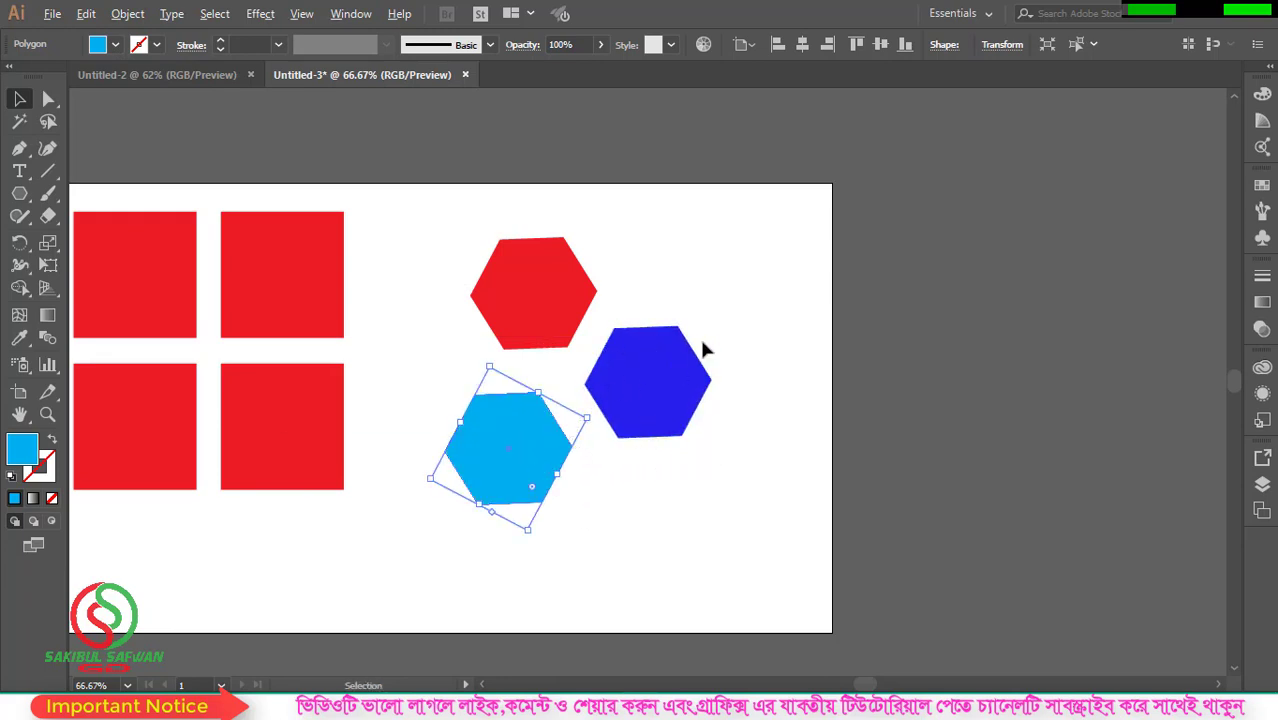
{"action": "scroll", "coordinate": [600, 345], "scroll_direction": "down", "scroll_amount": 1}
{"action": "scroll", "coordinate": [405, 410], "scroll_direction": "up", "scroll_amount": 1}
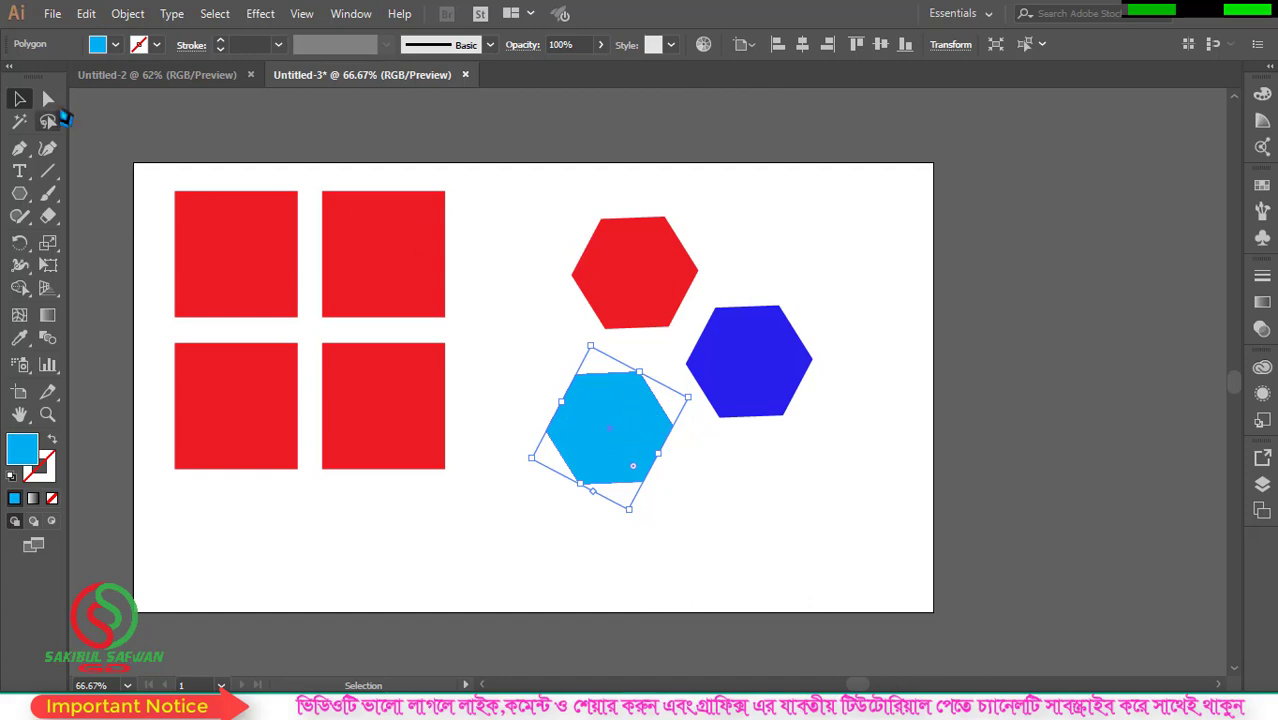
Step: Paste a copy in front of the cyan hexagon, fill it crimson, and move it down-right
{"action": "left_click", "coordinate": [86, 13]}
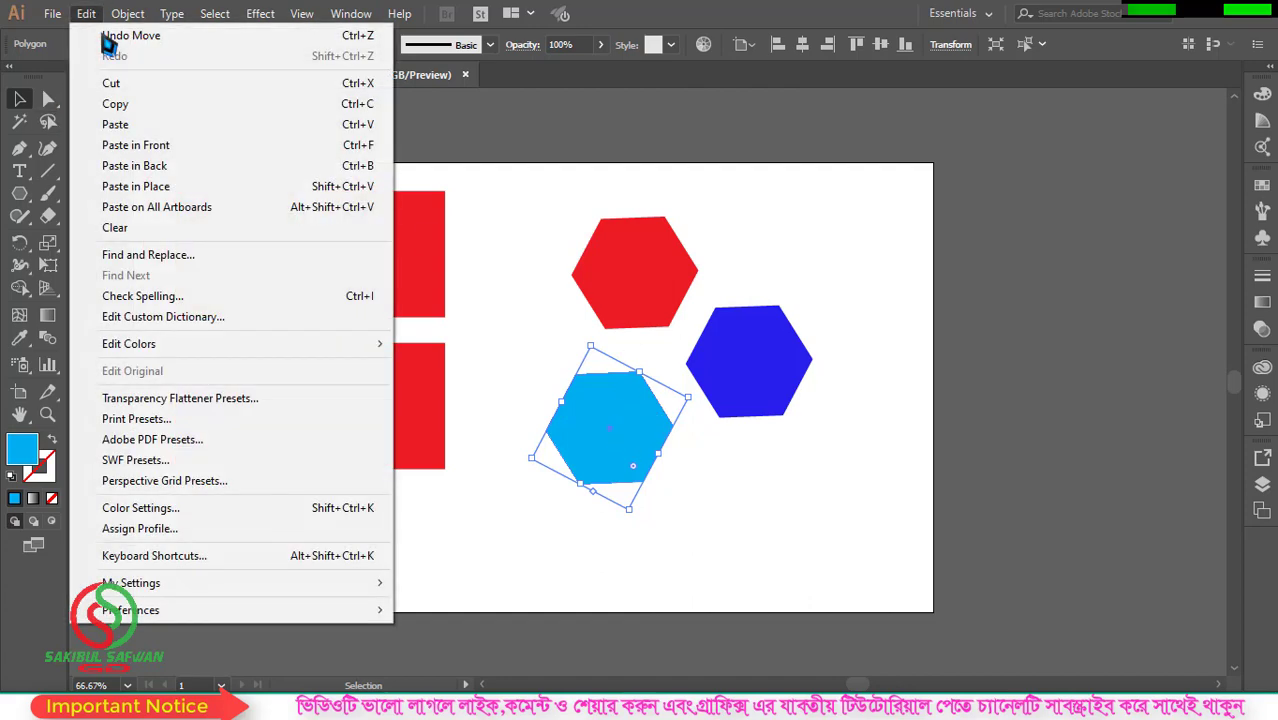
{"action": "left_click", "coordinate": [115, 104]}
{"action": "left_click", "coordinate": [86, 13]}
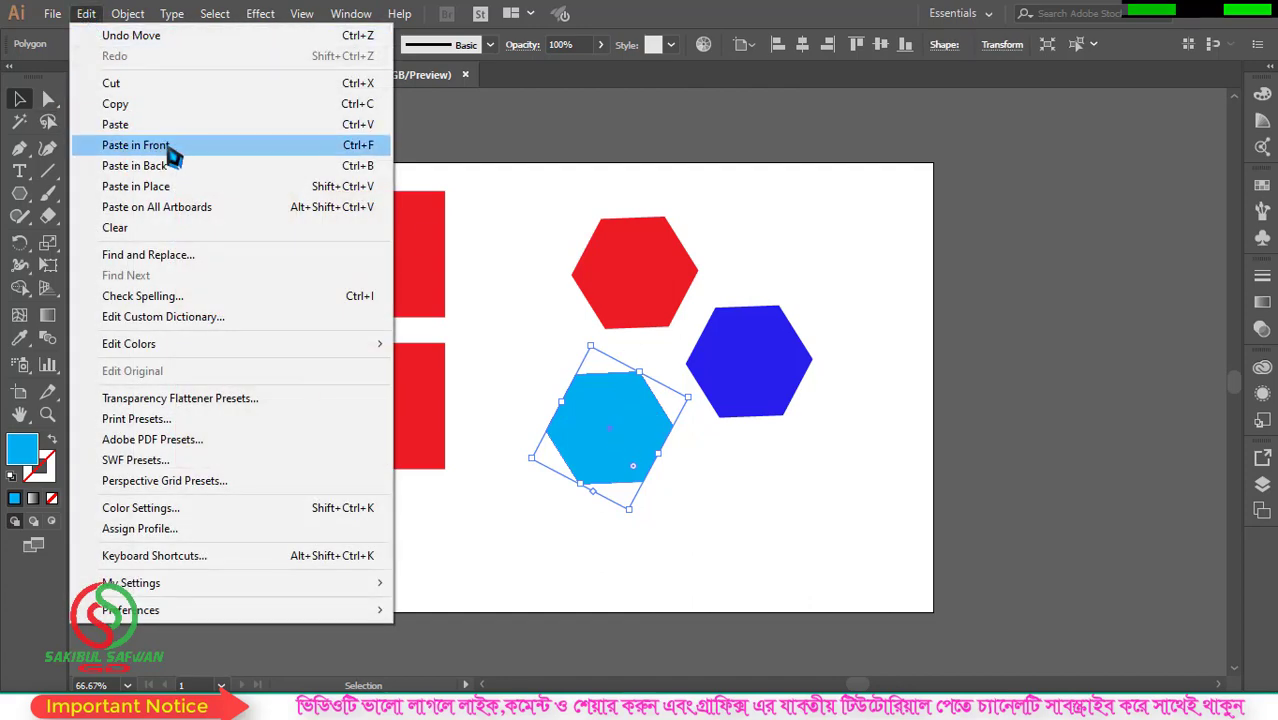
{"action": "left_click", "coordinate": [135, 146]}
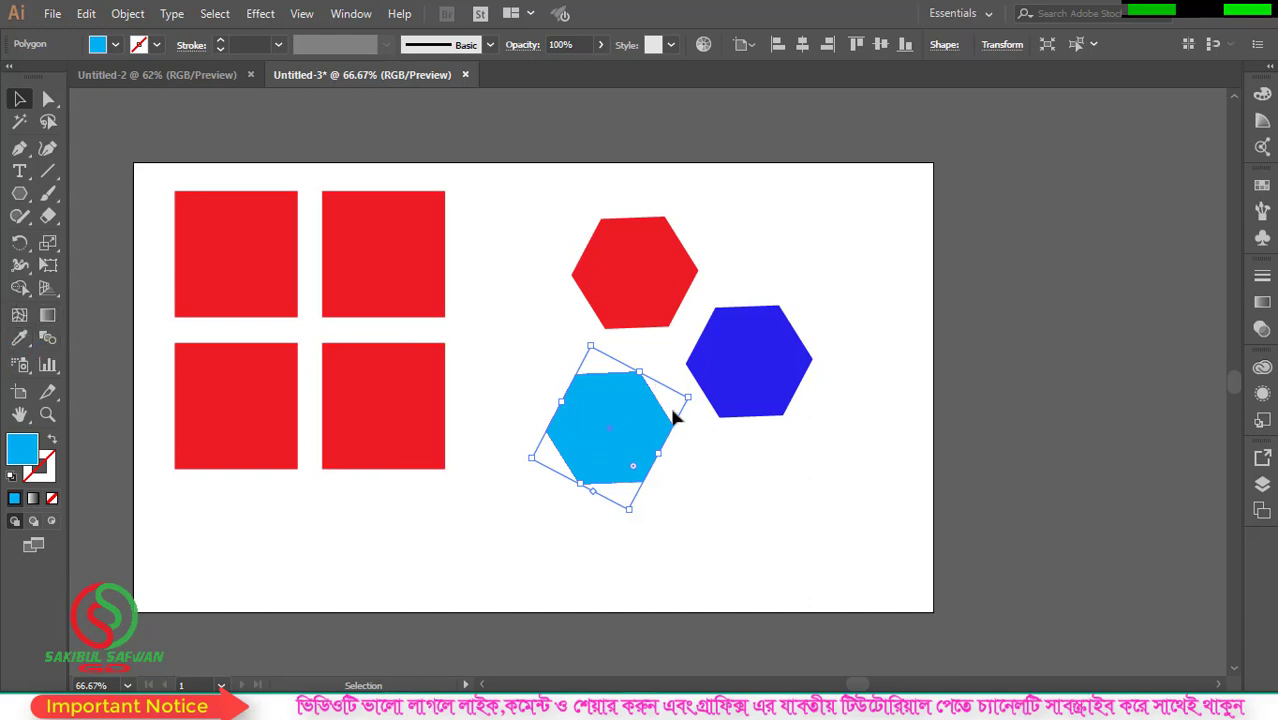
{"action": "left_click", "coordinate": [116, 45]}
{"action": "left_click", "coordinate": [144, 77]}
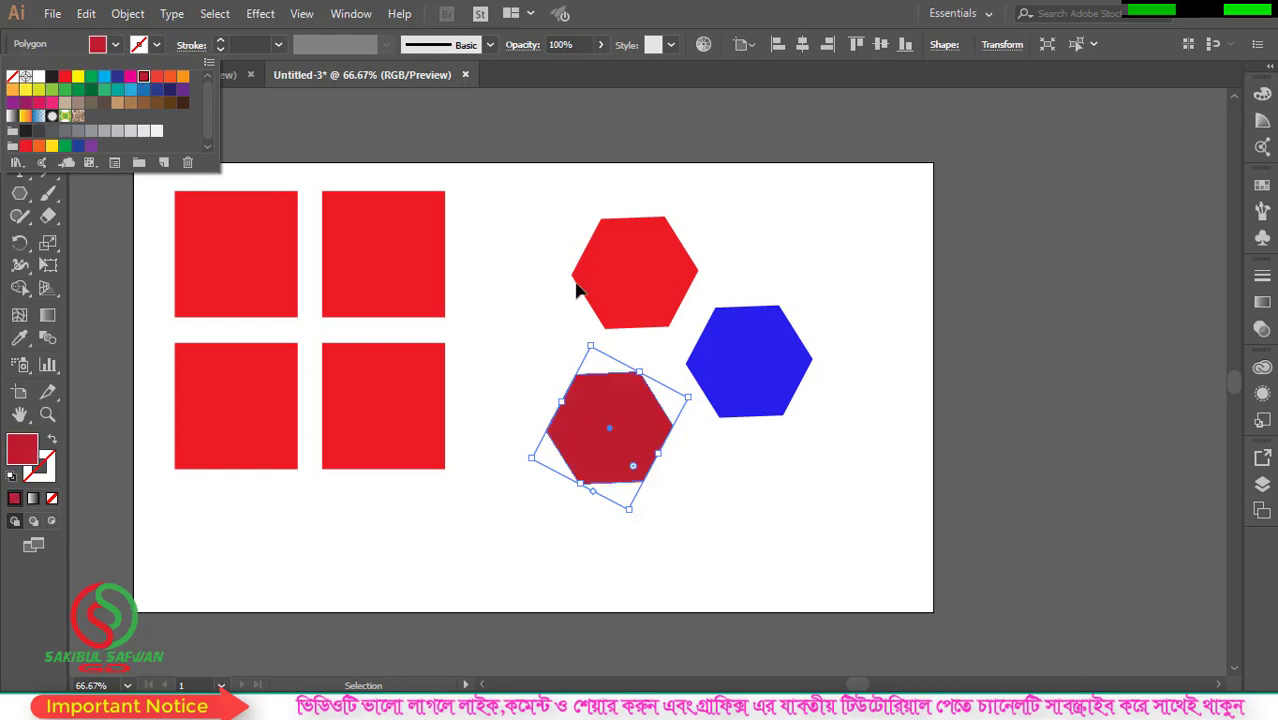
{"action": "left_click_drag", "start_coordinate": [609, 401], "coordinate": [734, 505]}
{"action": "left_click", "coordinate": [627, 434]}
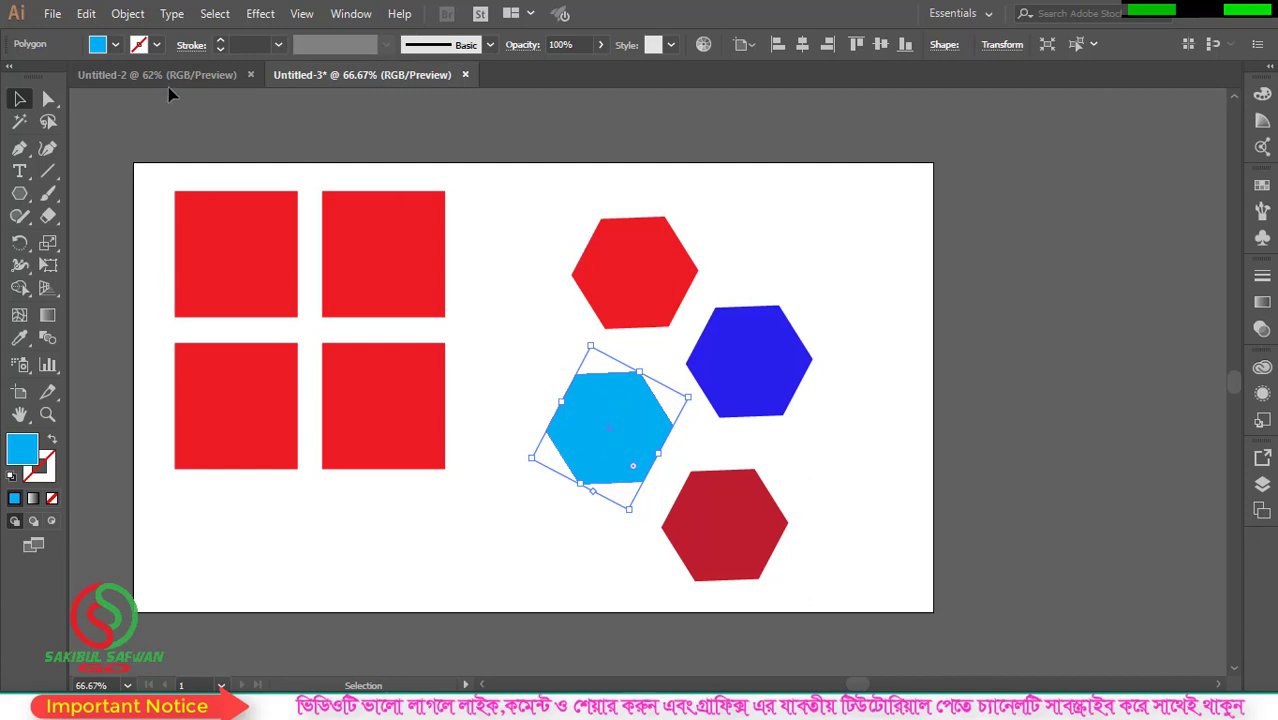
Step: Copy the cyan hexagon, paste it in back, and fill the copy green
{"action": "left_click", "coordinate": [88, 14]}
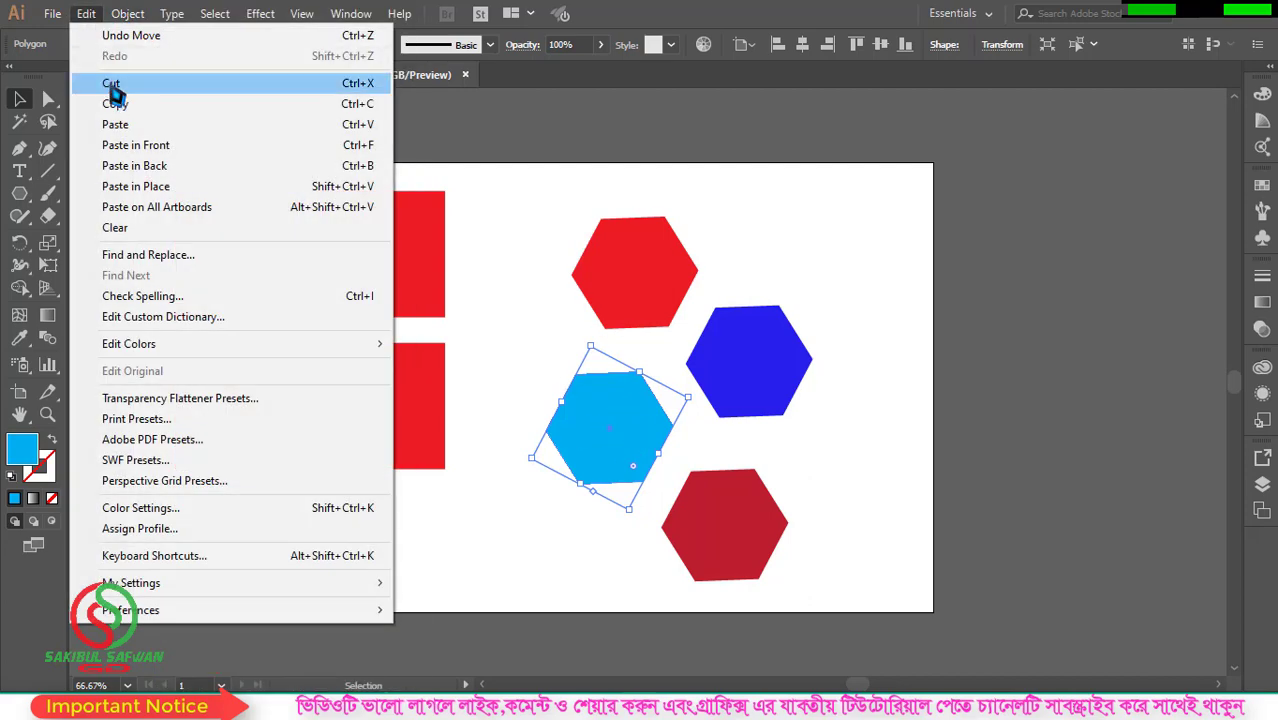
{"action": "left_click", "coordinate": [118, 104]}
{"action": "left_click", "coordinate": [90, 15]}
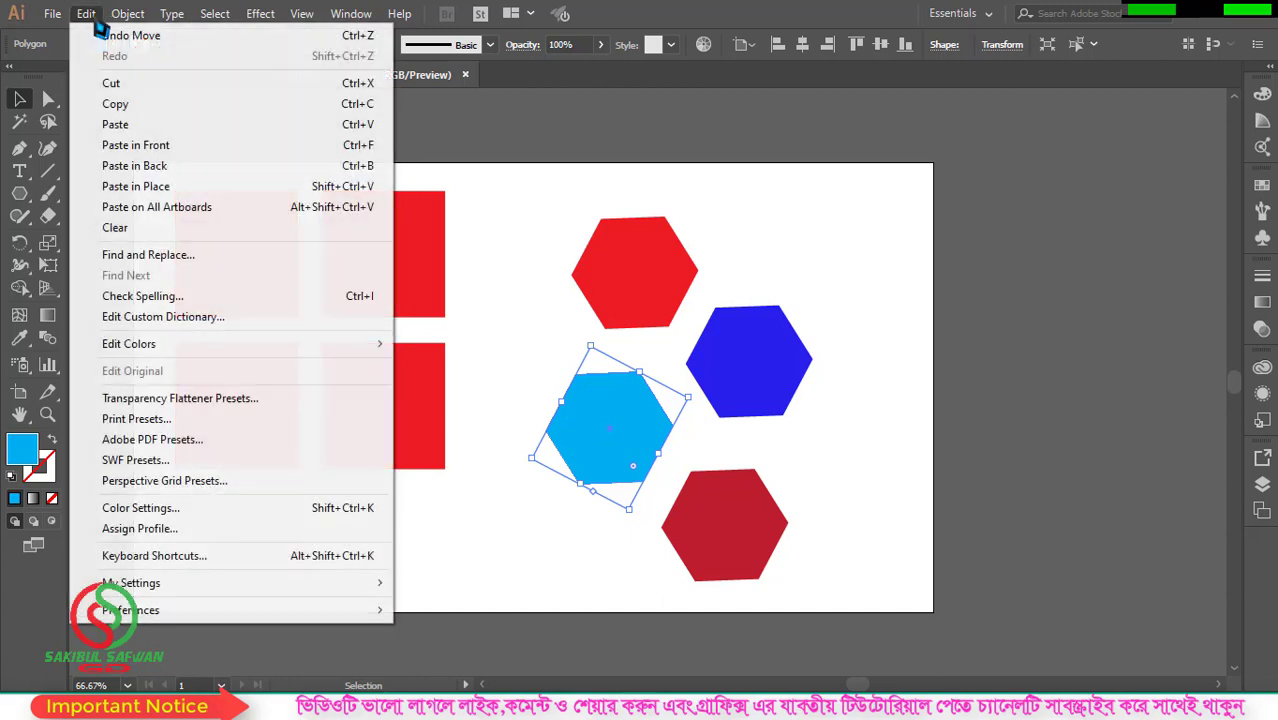
{"action": "left_click", "coordinate": [155, 175]}
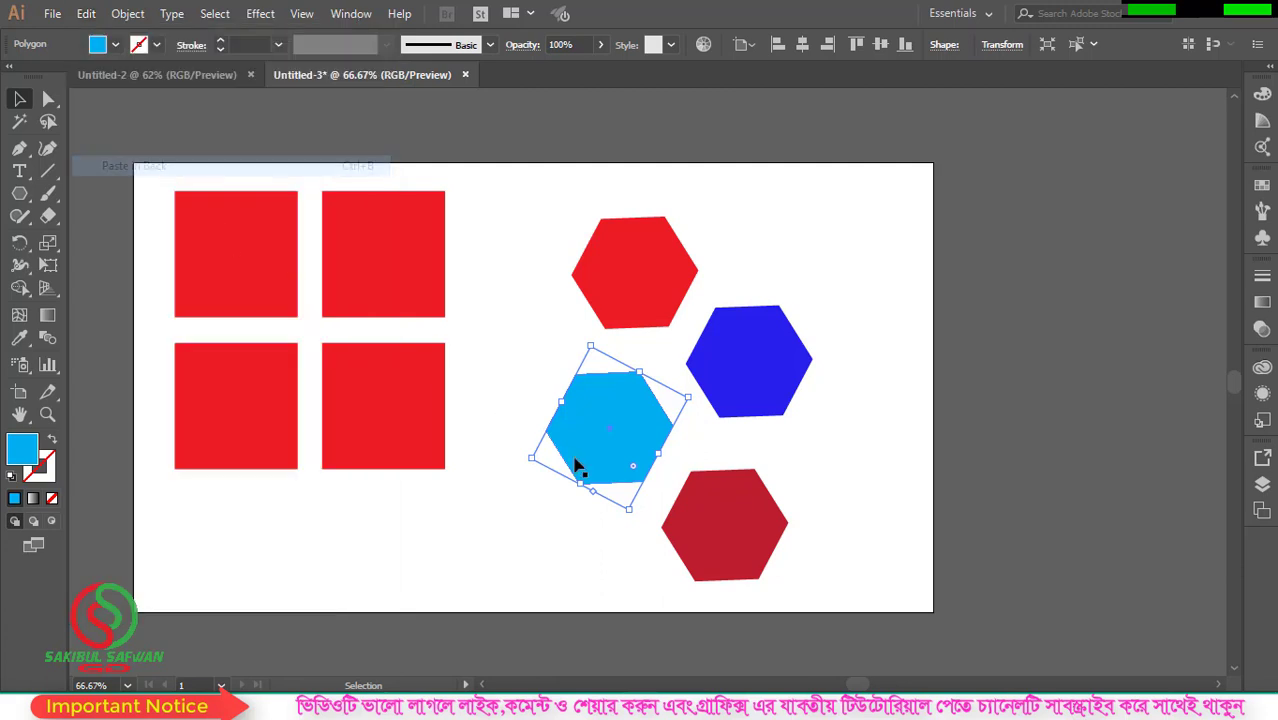
{"action": "left_click", "coordinate": [115, 44]}
{"action": "left_click", "coordinate": [91, 78]}
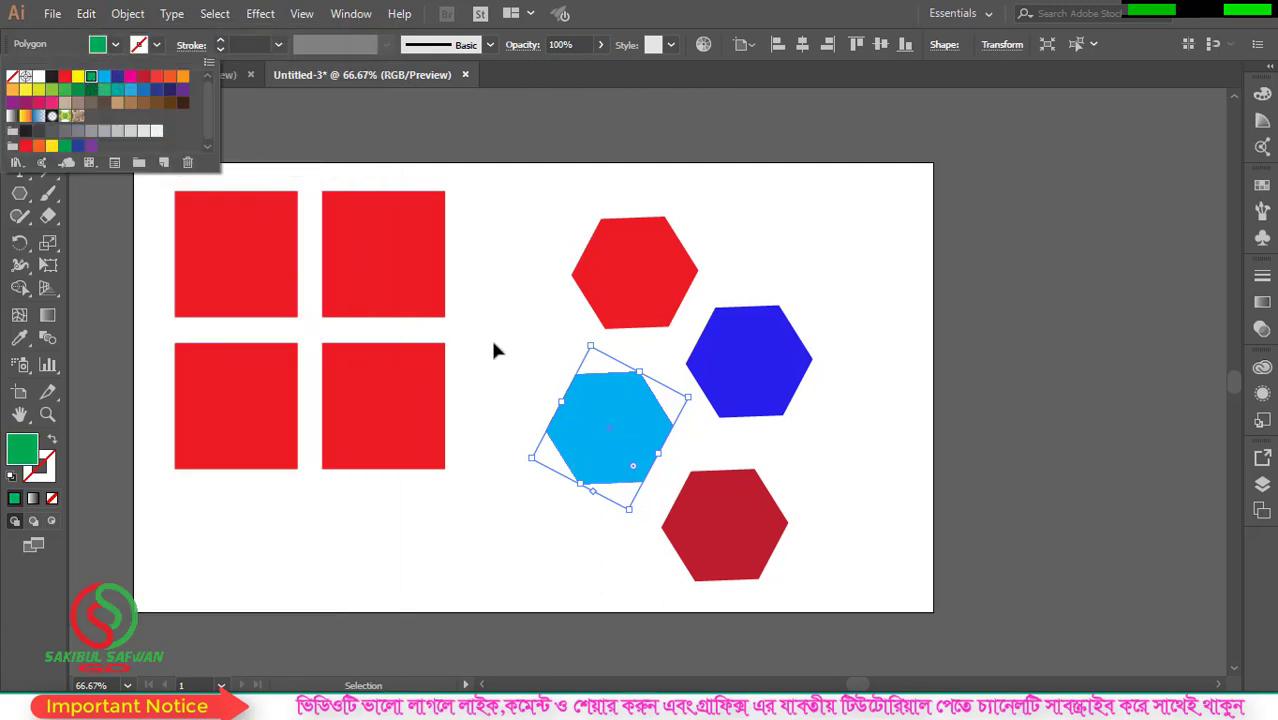
Step: Drag the cyan hexagon up-left beside the squares, revealing the green copy underneath
{"action": "left_click", "coordinate": [531, 381]}
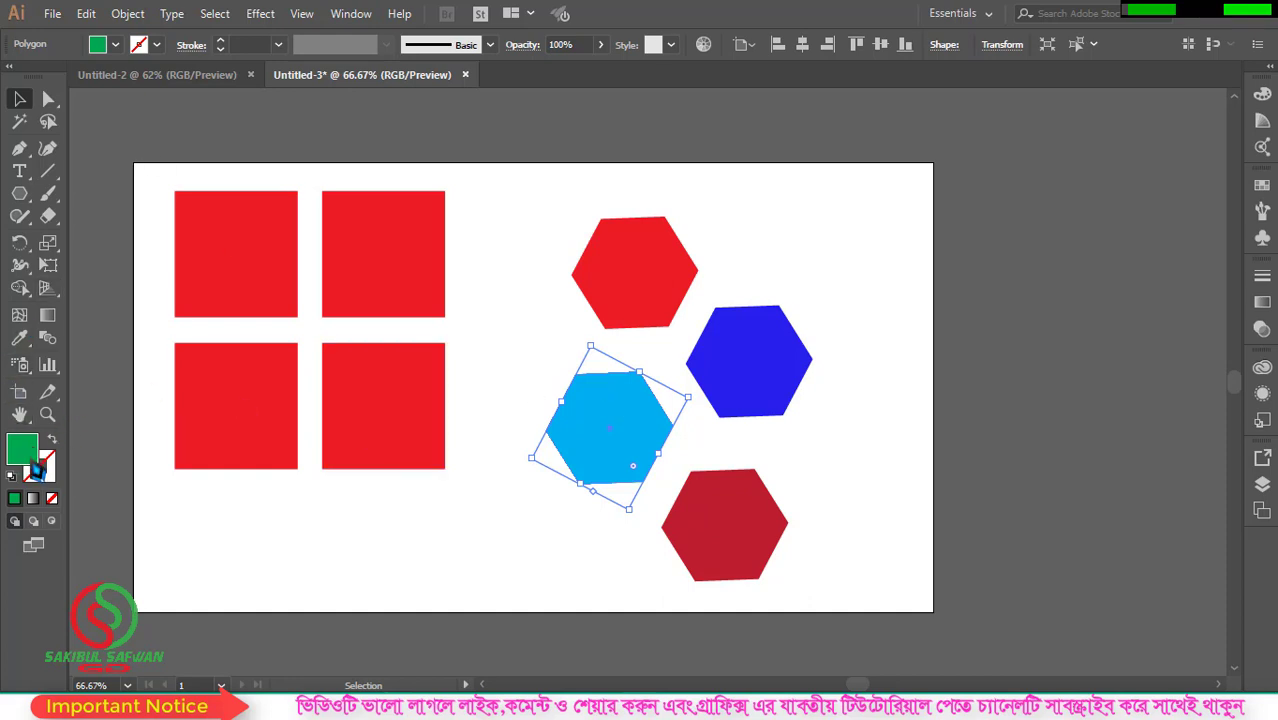
{"action": "left_click_drag", "start_coordinate": [625, 430], "coordinate": [553, 362]}
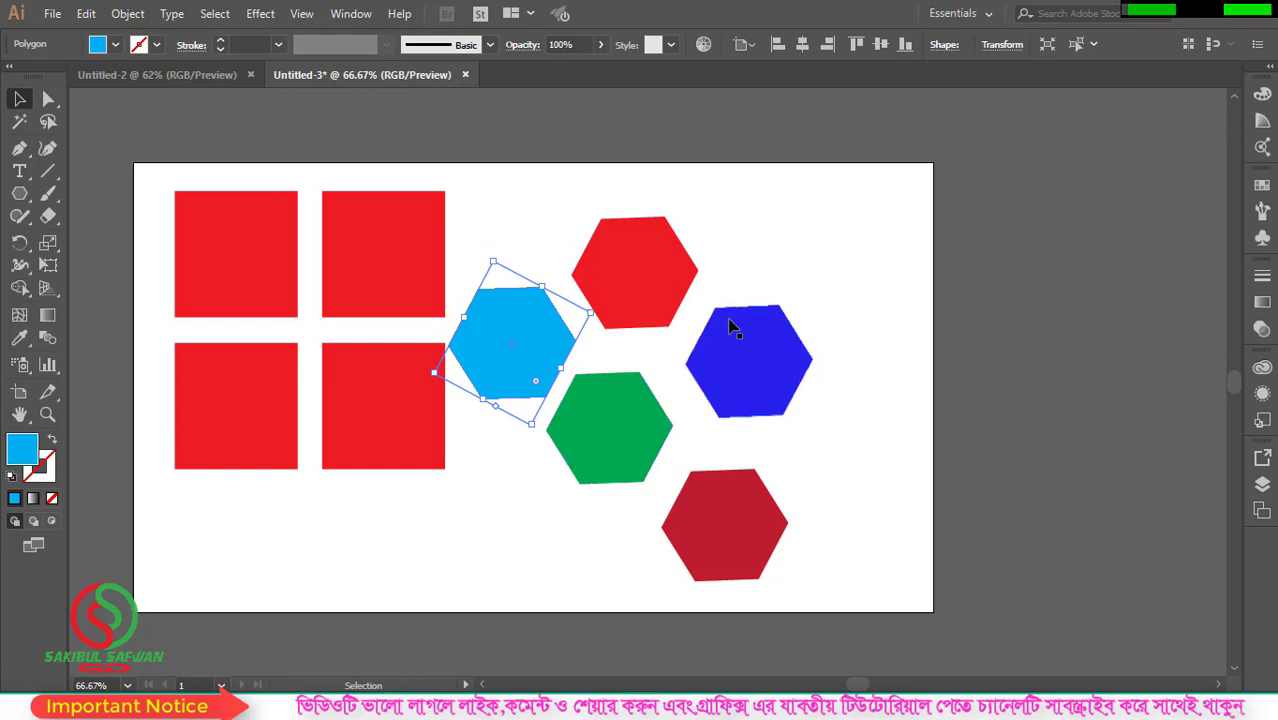
{"action": "scroll", "coordinate": [347, 243], "scroll_direction": "down", "scroll_amount": 1}
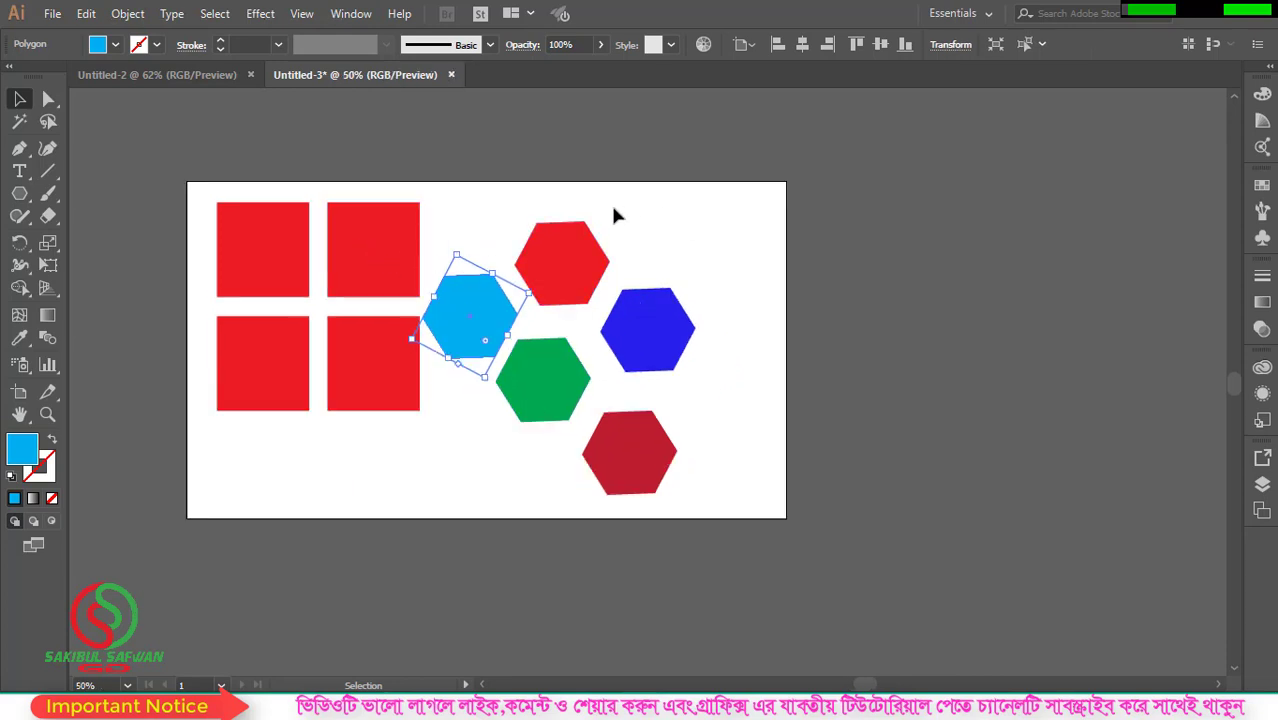
Step: Shift all ten shapes slightly to the right on the artboard
{"action": "left_click_drag", "start_coordinate": [145, 152], "coordinate": [846, 587]}
{"action": "scroll", "coordinate": [208, 314], "scroll_direction": "down", "scroll_amount": 1}
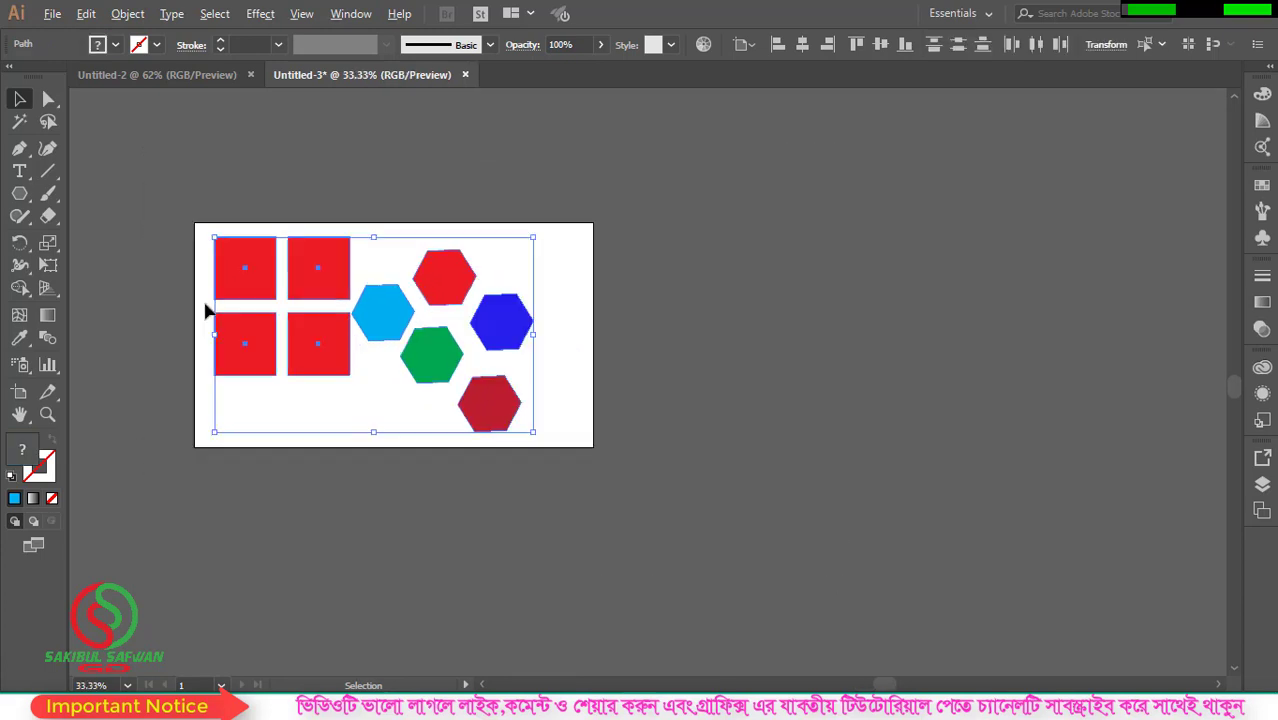
{"action": "left_click_drag", "start_coordinate": [312, 282], "coordinate": [357, 274]}
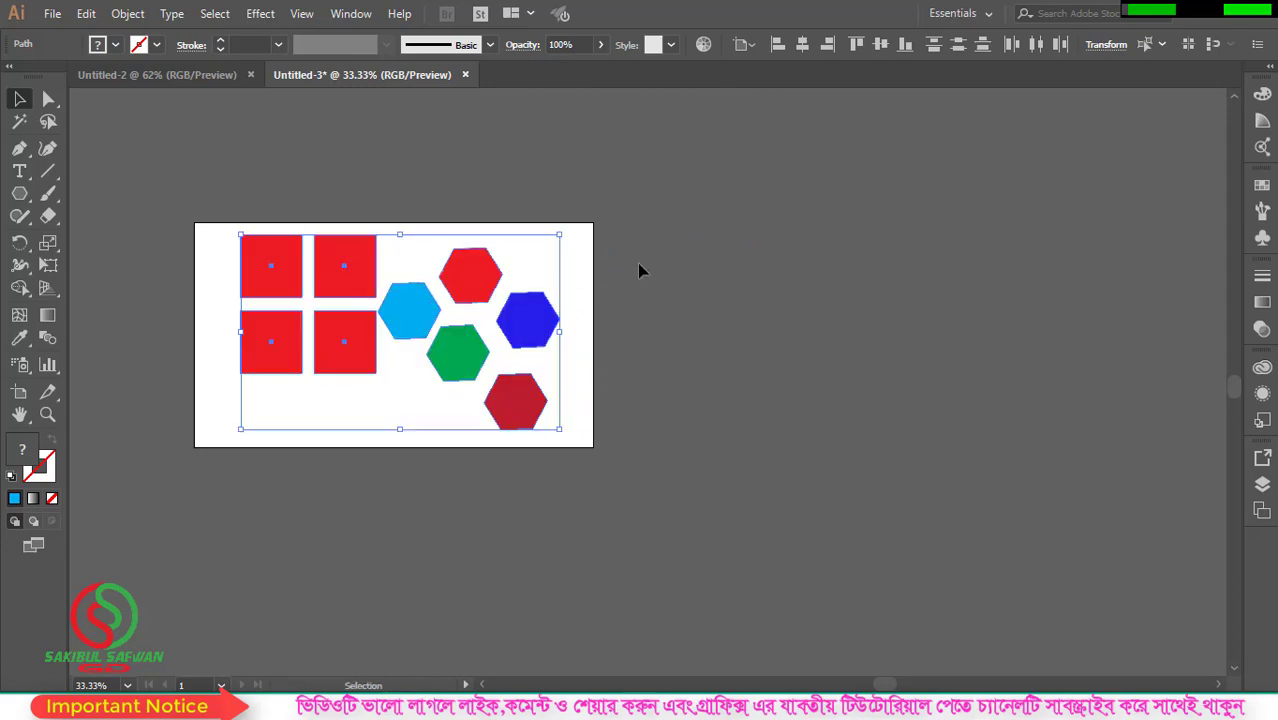
{"action": "left_click", "coordinate": [637, 263]}
{"action": "scroll", "coordinate": [434, 357], "scroll_direction": "up", "scroll_amount": 1}
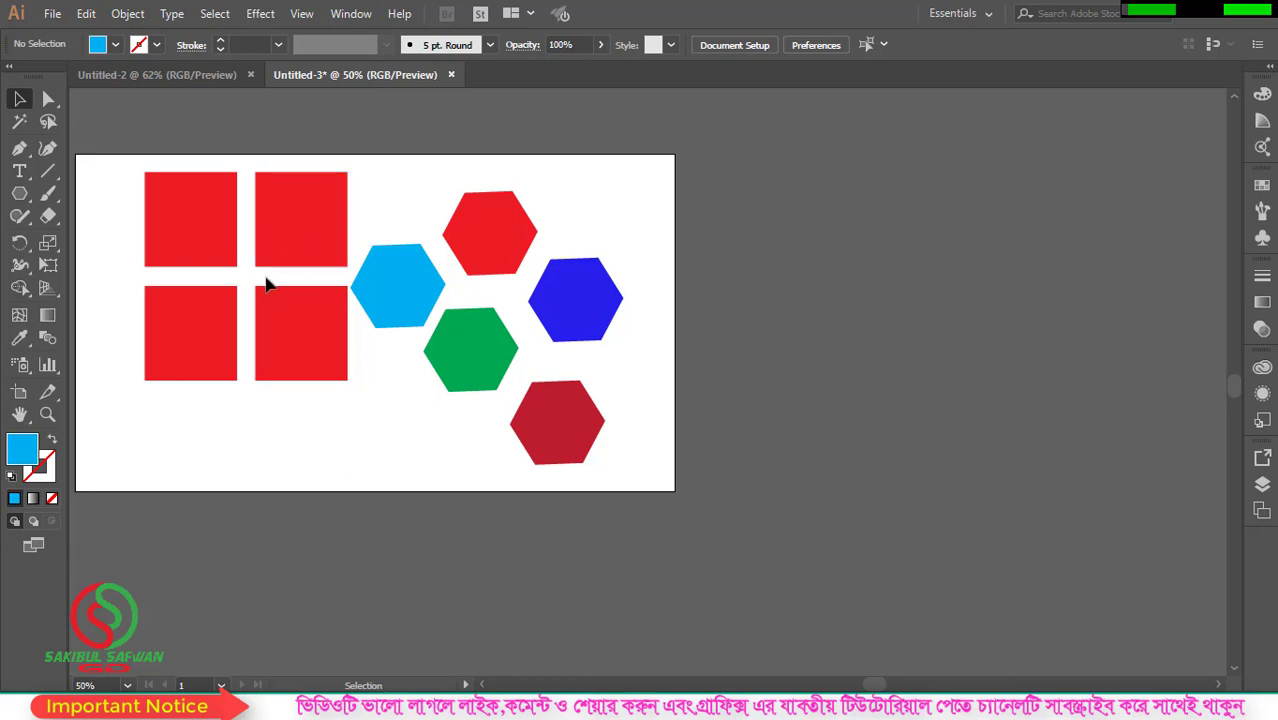
Step: Select the top-left red square together with the blue and crimson hexagons
{"action": "left_click", "coordinate": [197, 215]}
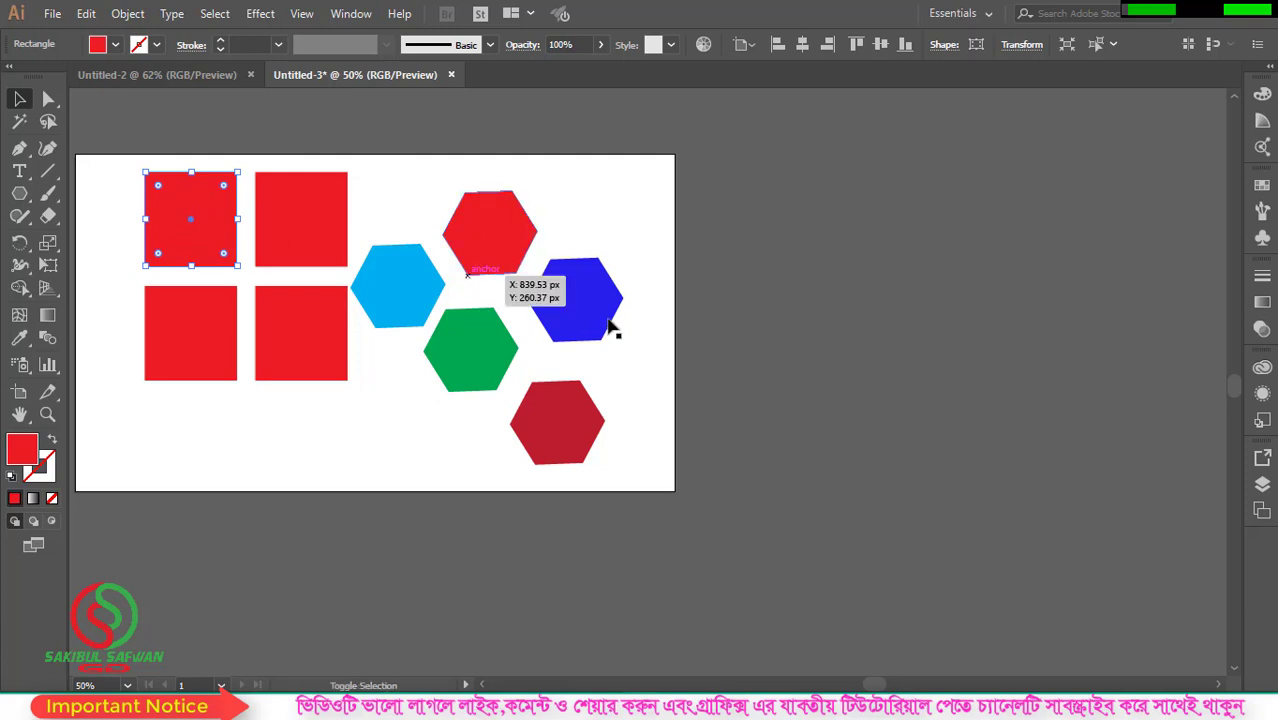
{"action": "left_click", "coordinate": [580, 305], "text": "shift"}
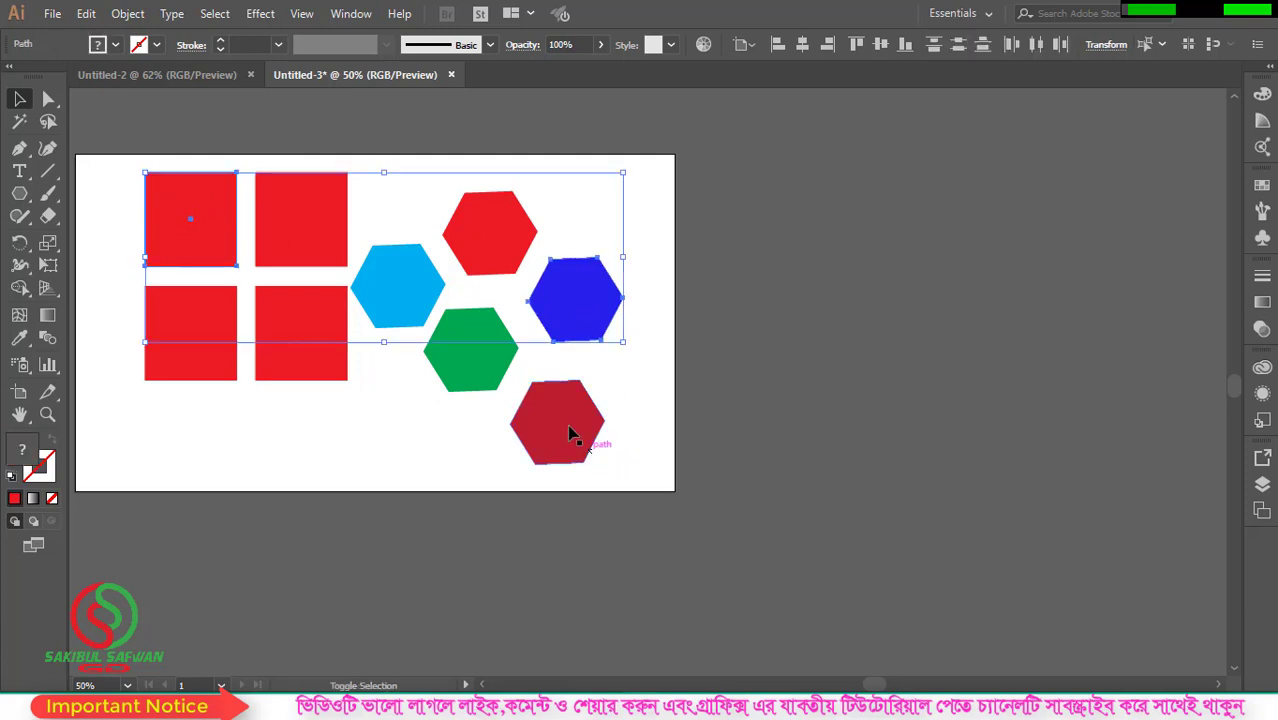
{"action": "left_click", "coordinate": [563, 428], "text": "shift"}
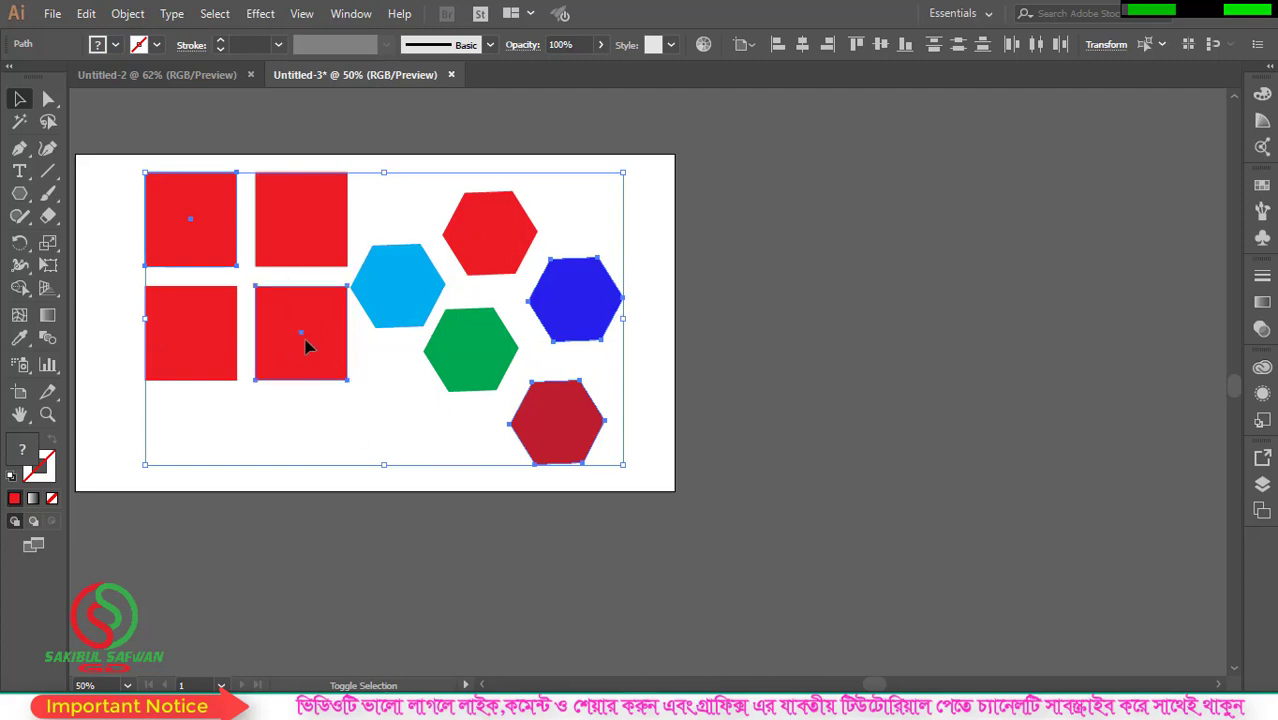
{"action": "scroll", "coordinate": [211, 309], "scroll_direction": "down", "scroll_amount": 1}
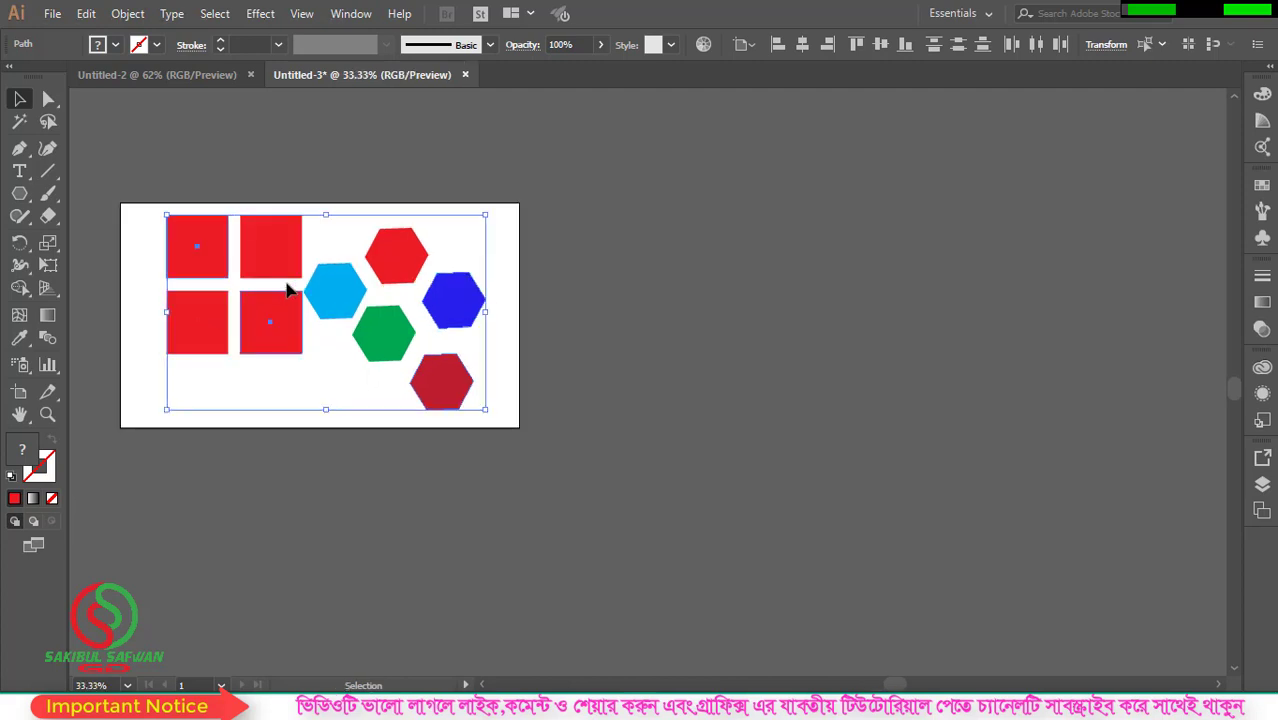
{"action": "left_click_drag", "start_coordinate": [280, 265], "coordinate": [608, 316]}
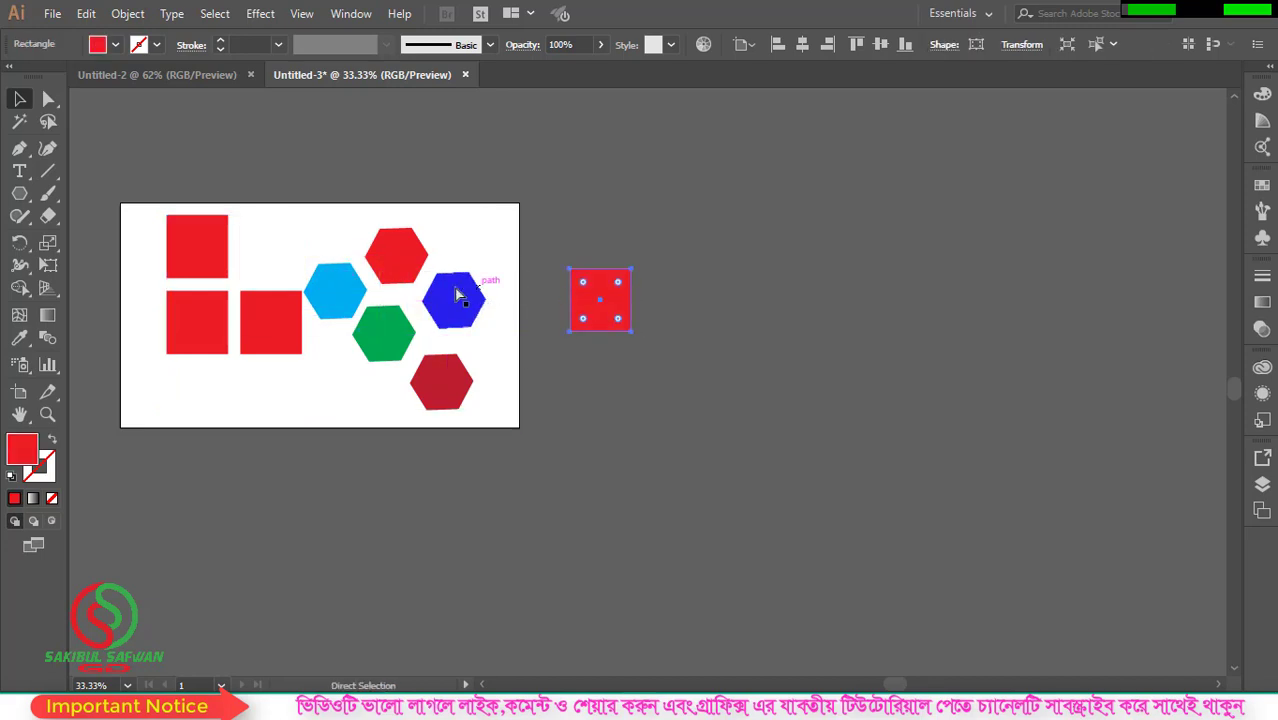
{"action": "key", "text": "ctrl+z"}
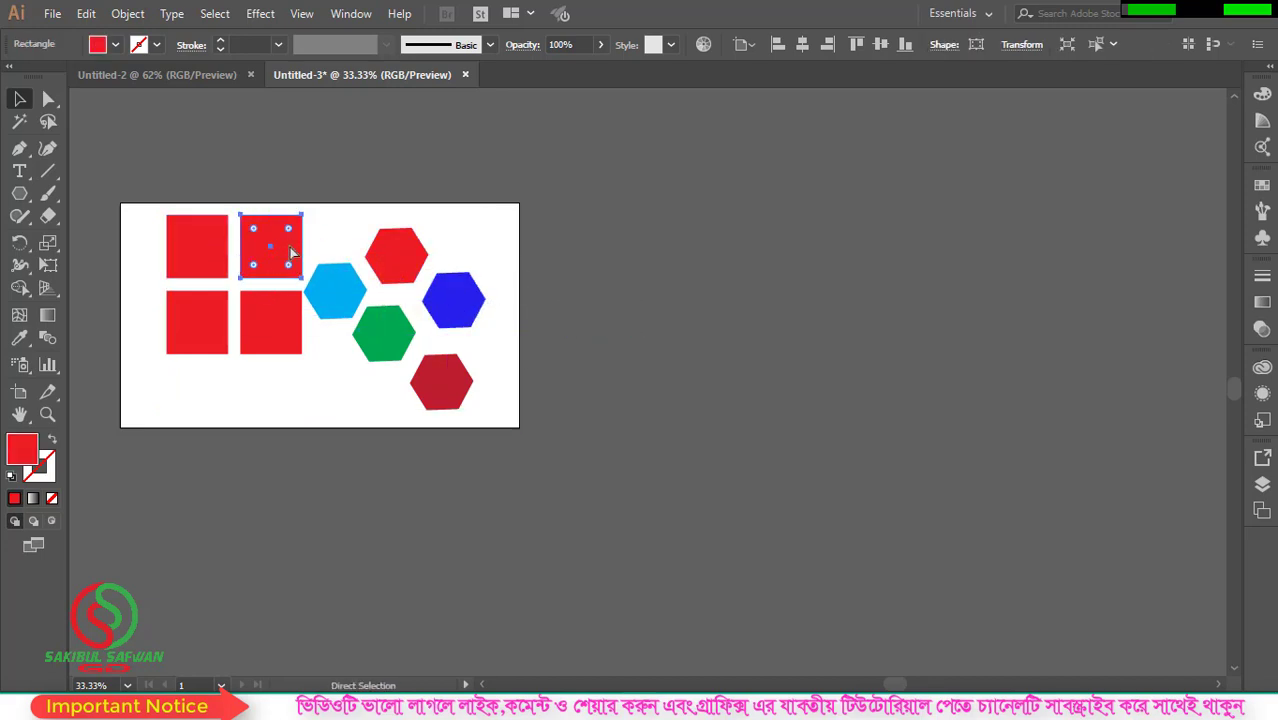
{"action": "key", "text": "ctrl+z"}
{"action": "left_click_drag", "start_coordinate": [653, 278], "coordinate": [279, 262]}
{"action": "left_click_drag", "start_coordinate": [190, 211], "coordinate": [197, 254]}
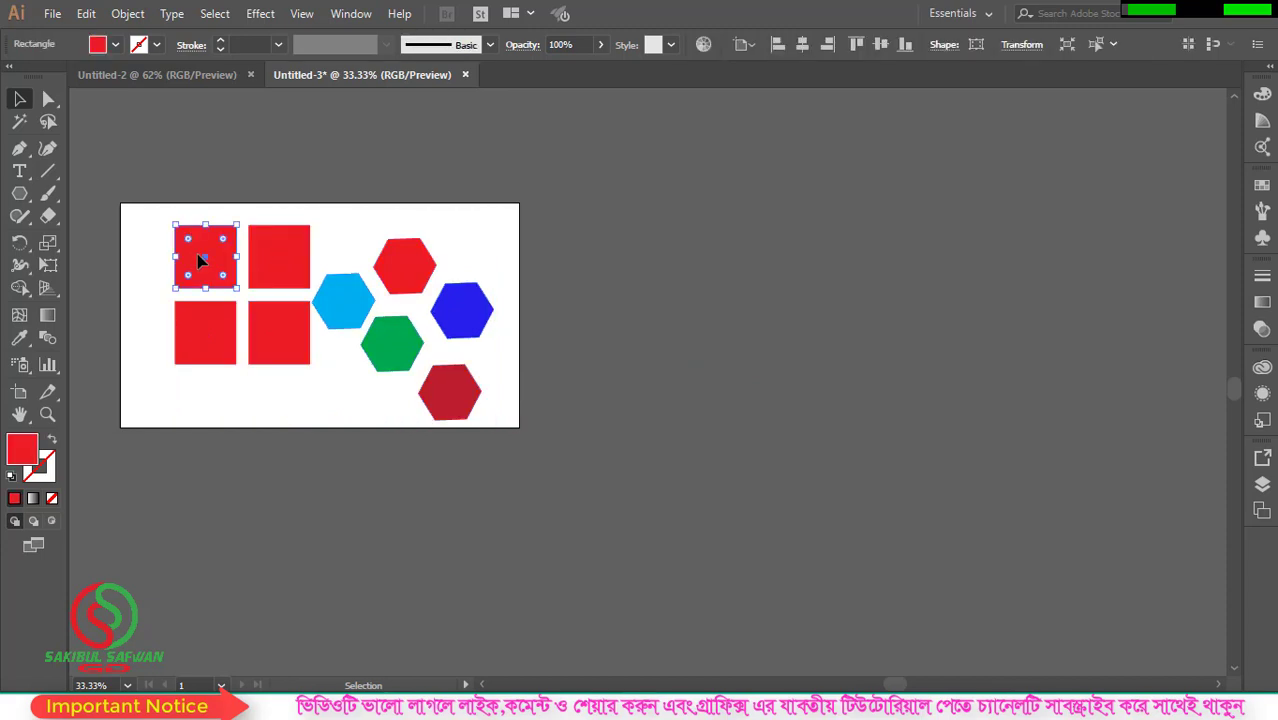
{"action": "left_click", "coordinate": [404, 278], "text": "shift"}
{"action": "left_click", "coordinate": [416, 344], "text": "shift"}
{"action": "left_click", "coordinate": [478, 328], "text": "shift"}
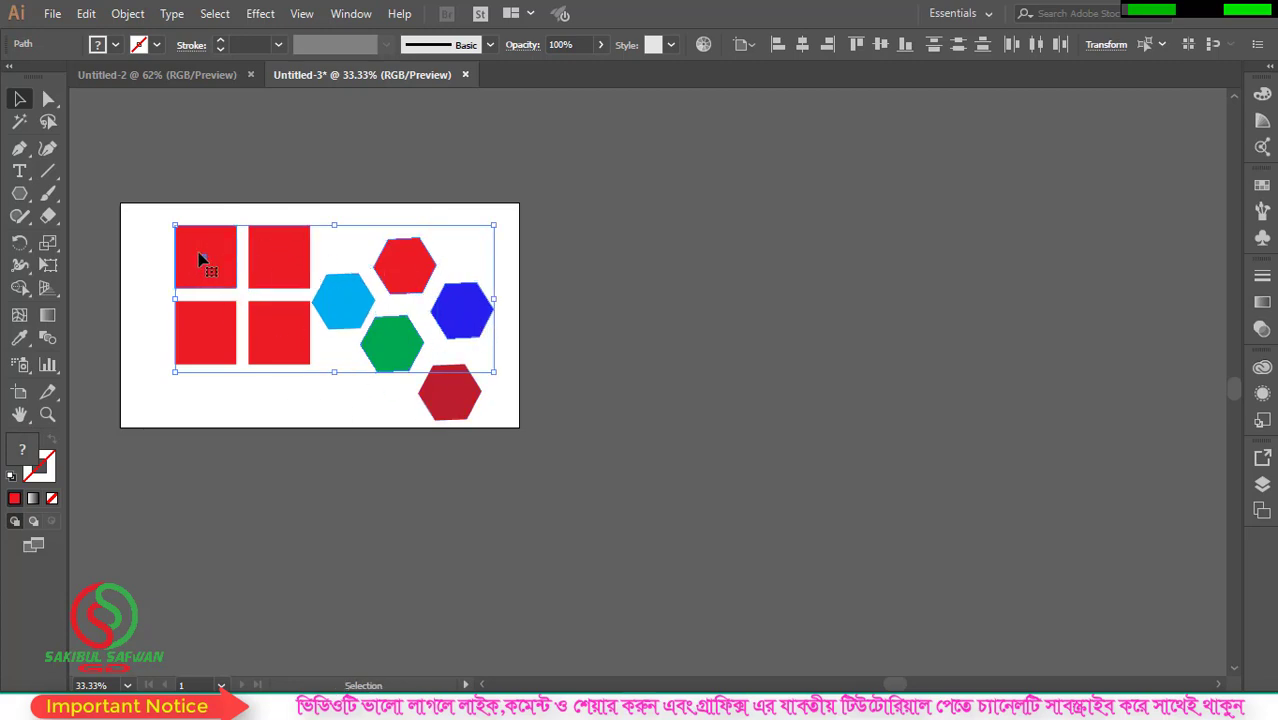
{"action": "left_click_drag", "start_coordinate": [212, 250], "coordinate": [611, 267]}
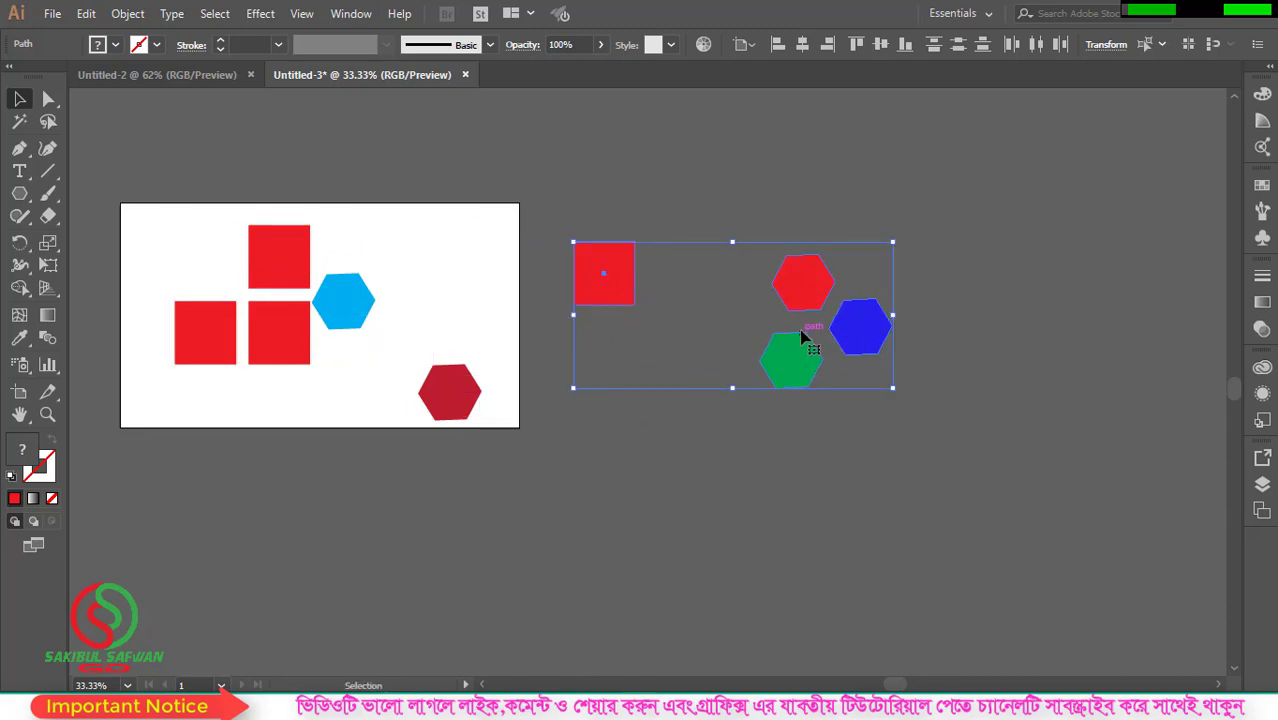
{"action": "key", "text": "ctrl+z"}
{"action": "scroll", "coordinate": [527, 243], "scroll_direction": "down", "scroll_amount": 1}
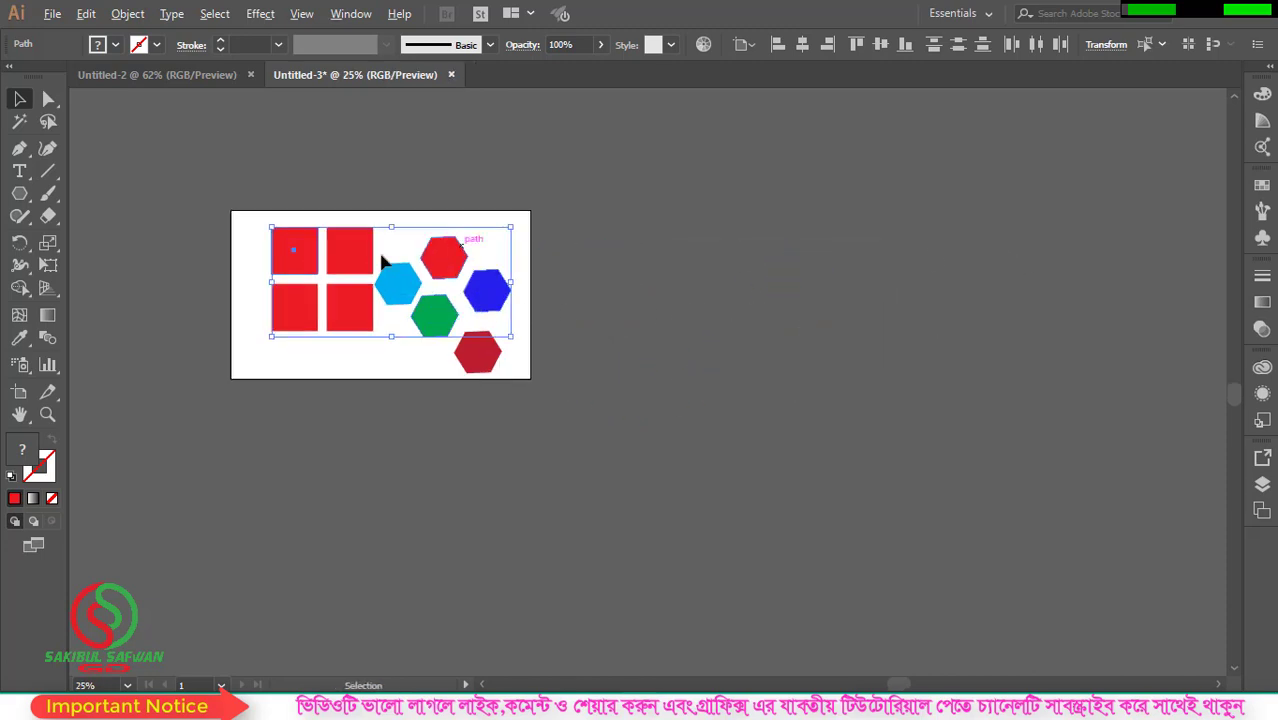
{"action": "scroll", "coordinate": [294, 265], "scroll_direction": "up", "scroll_amount": 3}
{"action": "left_click_drag", "start_coordinate": [240, 163], "coordinate": [356, 280]}
Step: Cut the top-left red square and paste it into Untitled-2, moved left
{"action": "left_click", "coordinate": [86, 13]}
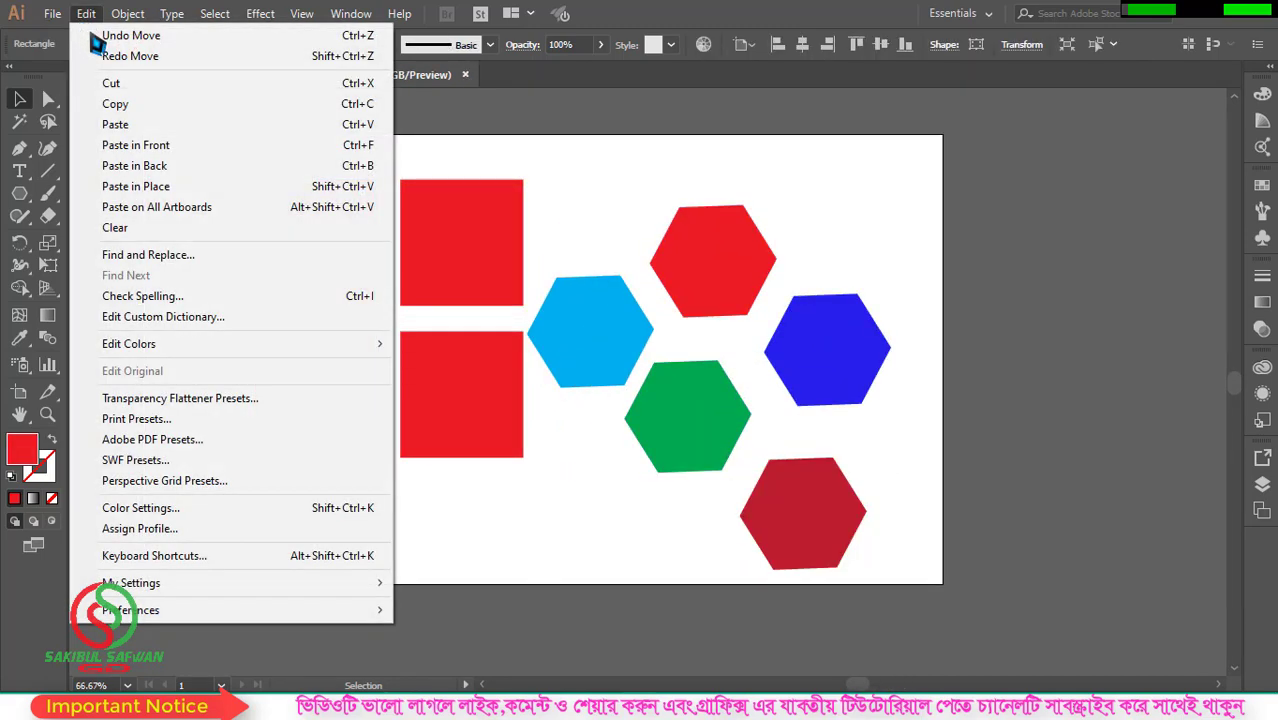
{"action": "left_click", "coordinate": [122, 83]}
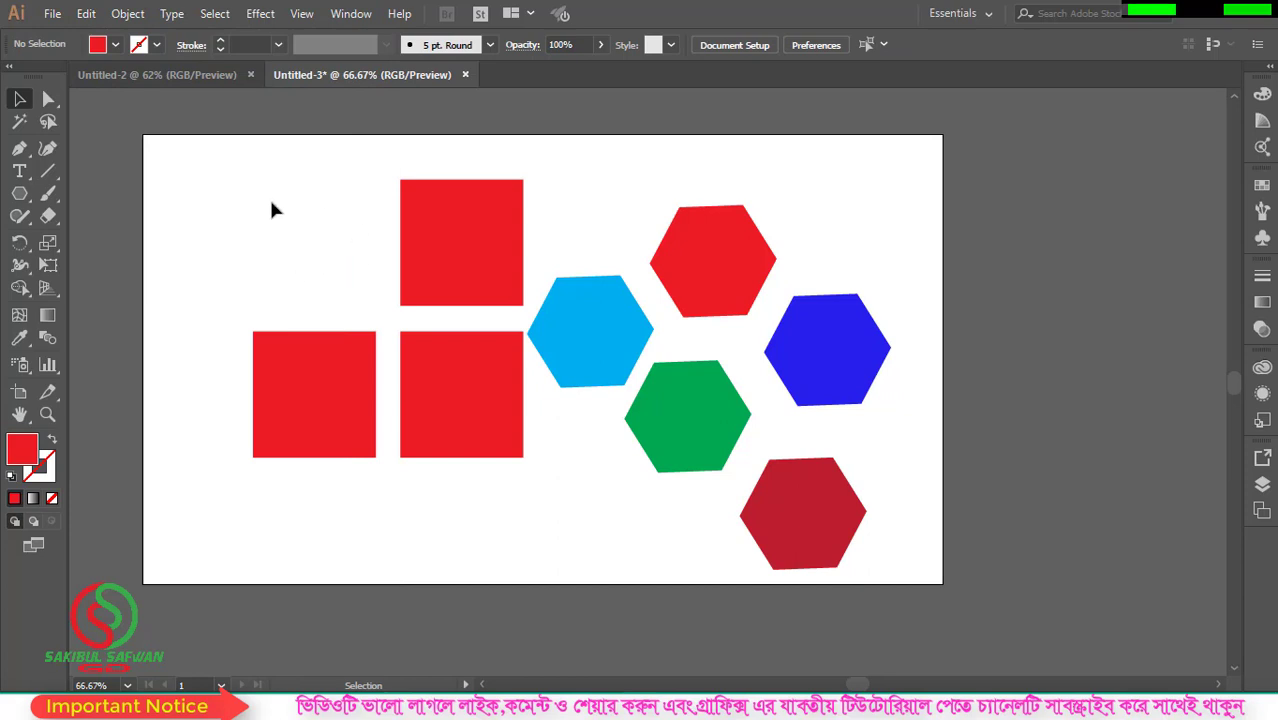
{"action": "left_click", "coordinate": [170, 75]}
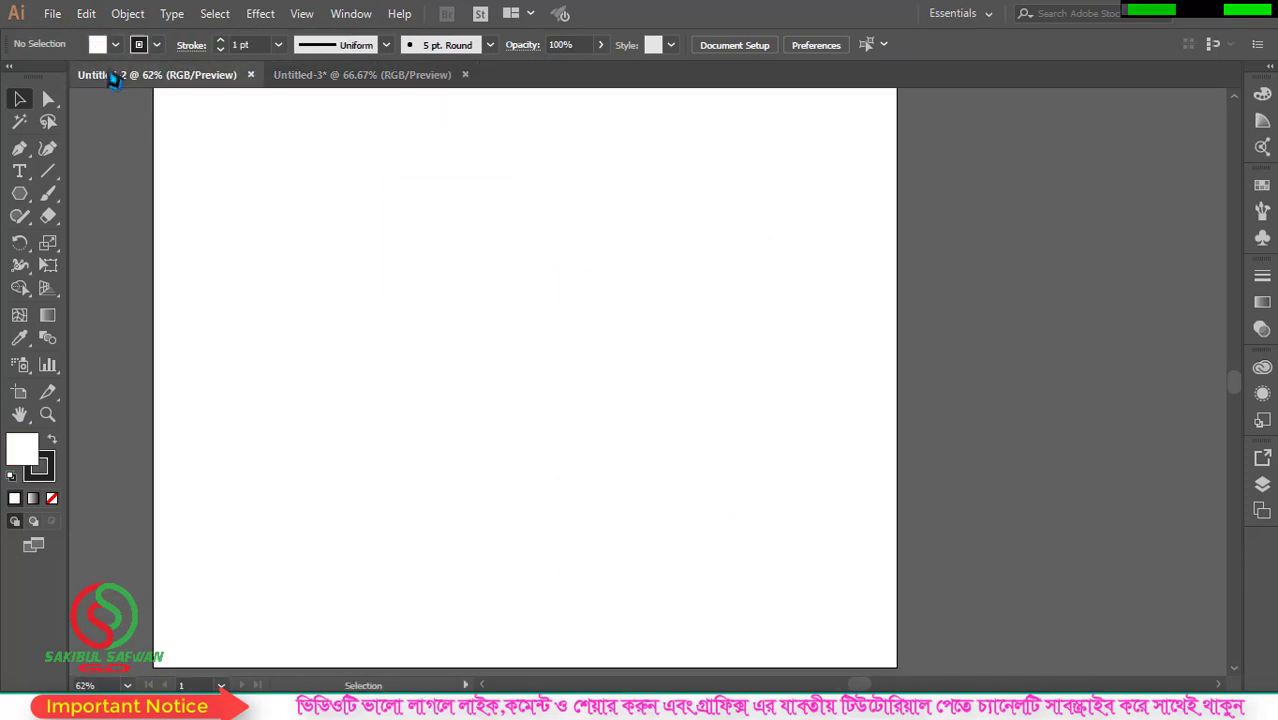
{"action": "left_click", "coordinate": [86, 13]}
{"action": "left_click", "coordinate": [142, 127]}
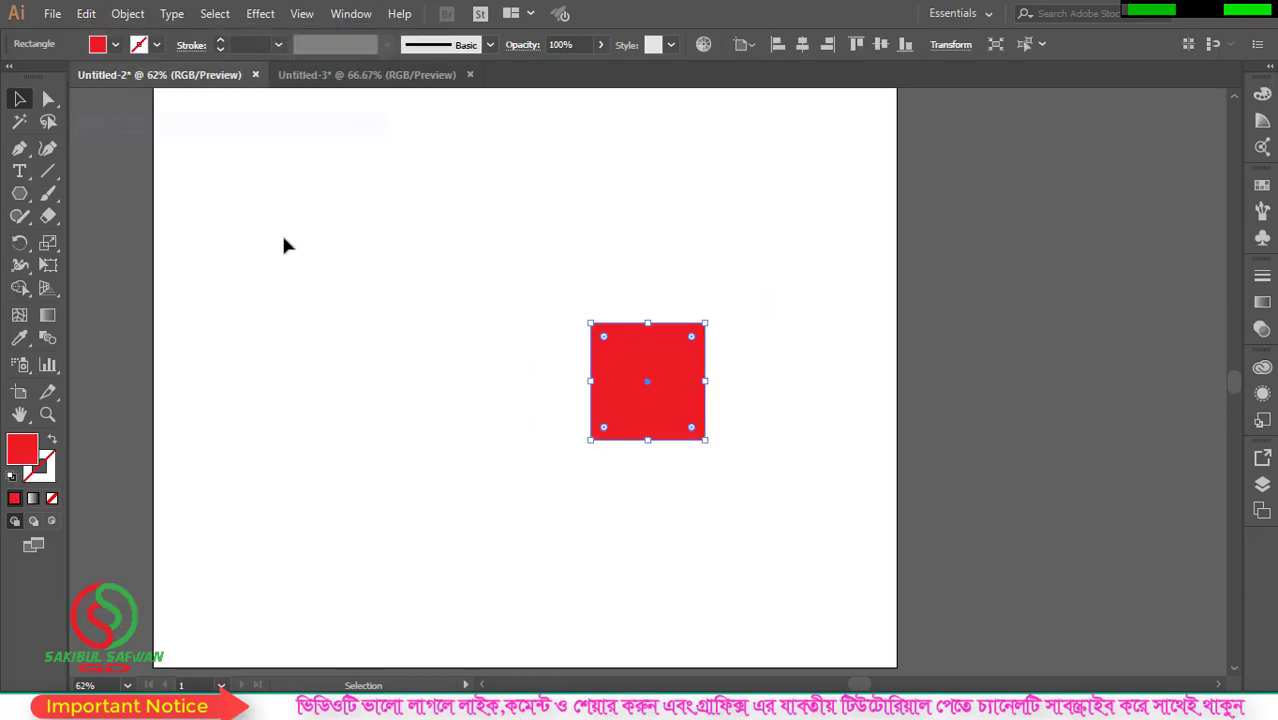
{"action": "left_click_drag", "start_coordinate": [658, 360], "coordinate": [476, 360]}
Step: Copy the red hexagon from Untitled-3 and paste it beside the square in Untitled-2
{"action": "left_click", "coordinate": [366, 75]}
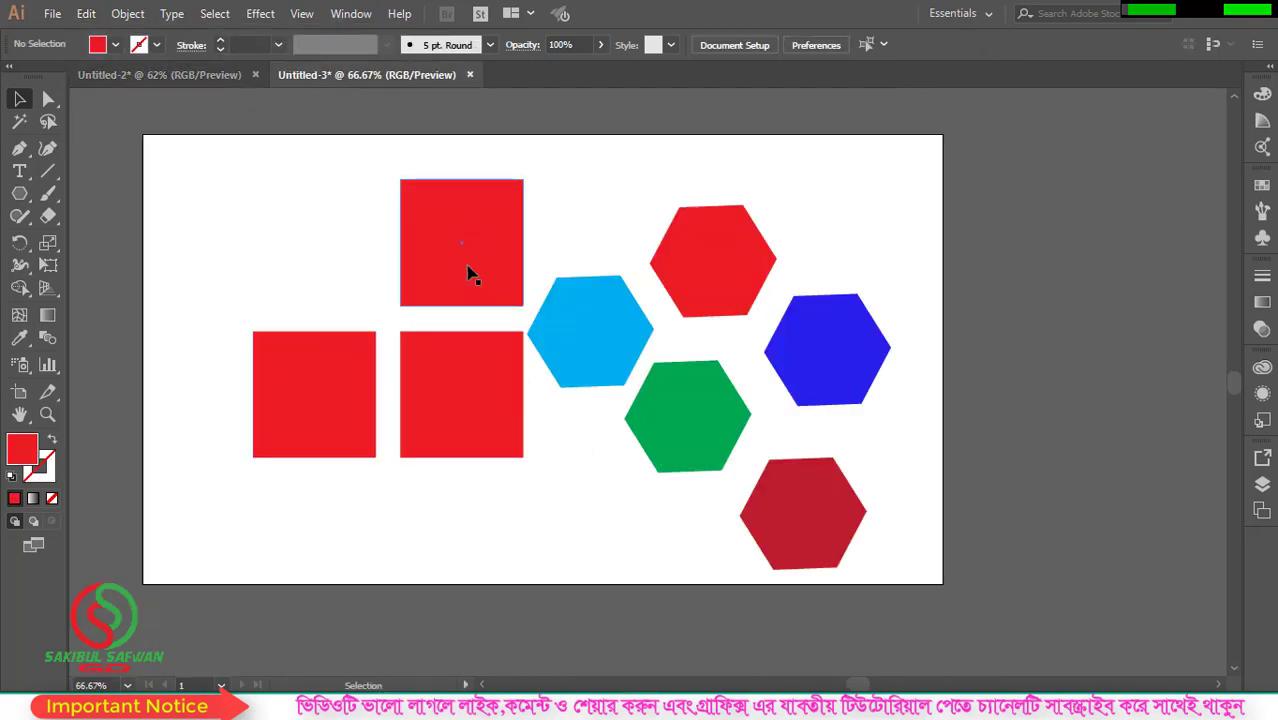
{"action": "left_click_drag", "start_coordinate": [352, 136], "coordinate": [535, 303]}
{"action": "left_click_drag", "start_coordinate": [664, 206], "coordinate": [760, 288]}
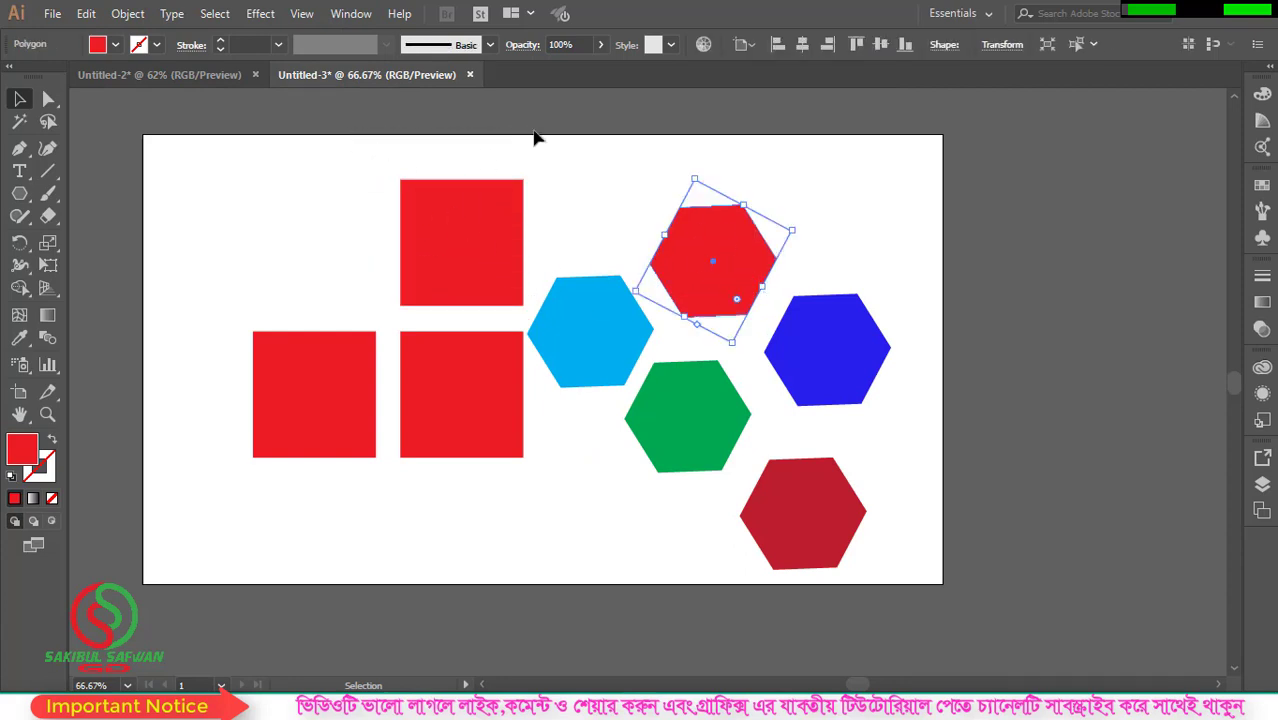
{"action": "left_click", "coordinate": [88, 16]}
{"action": "left_click", "coordinate": [135, 108]}
{"action": "left_click", "coordinate": [143, 82]}
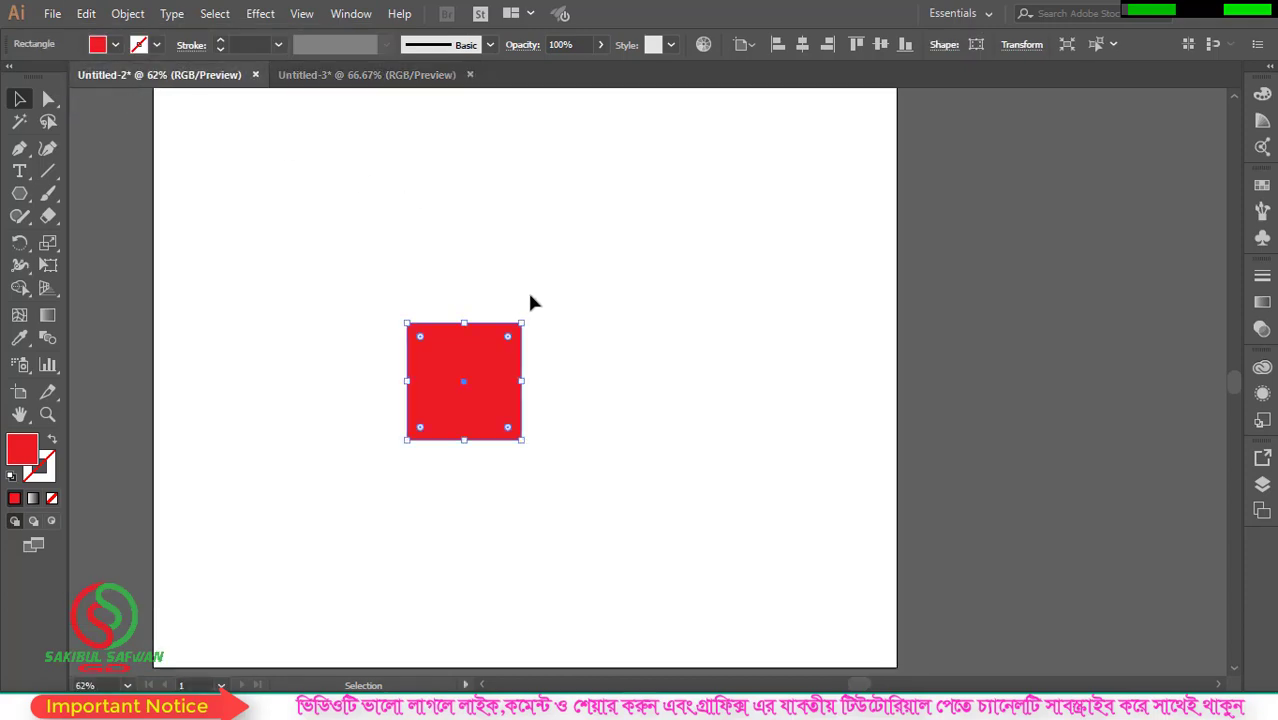
{"action": "left_click", "coordinate": [52, 14]}
{"action": "mouse_move", "coordinate": [86, 14]}
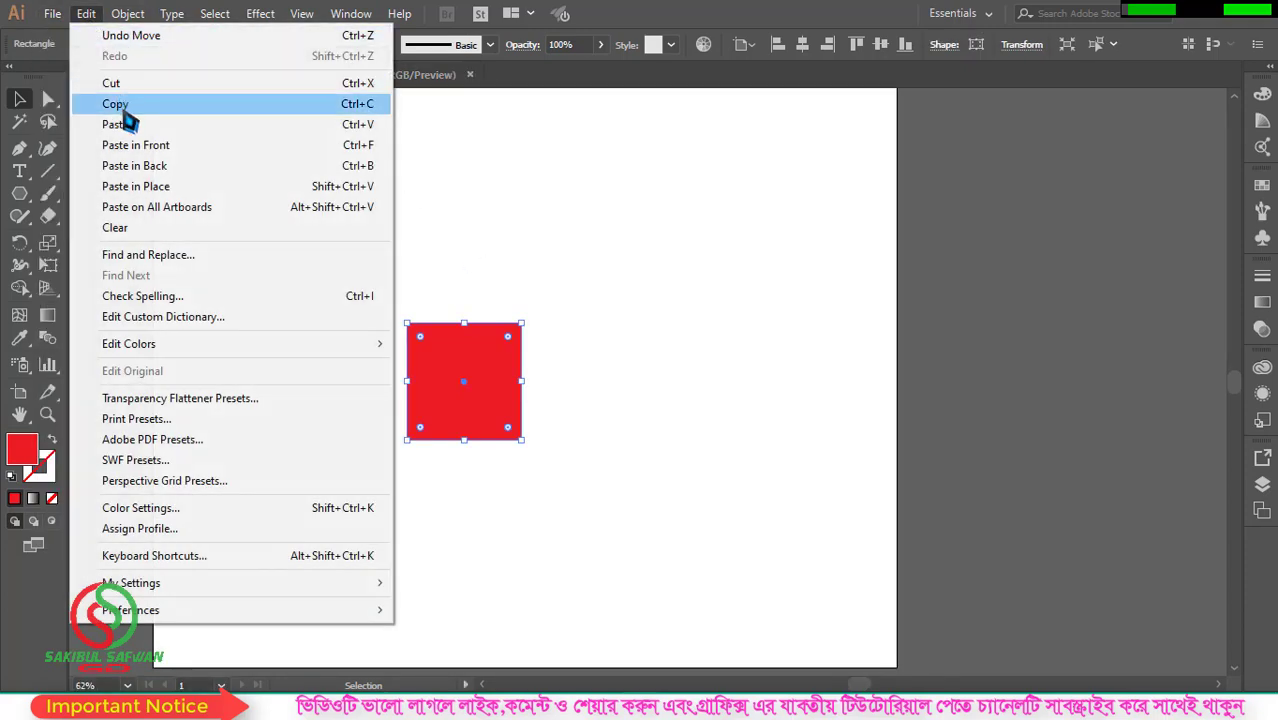
{"action": "left_click", "coordinate": [128, 125]}
{"action": "left_click_drag", "start_coordinate": [627, 374], "coordinate": [662, 344]}
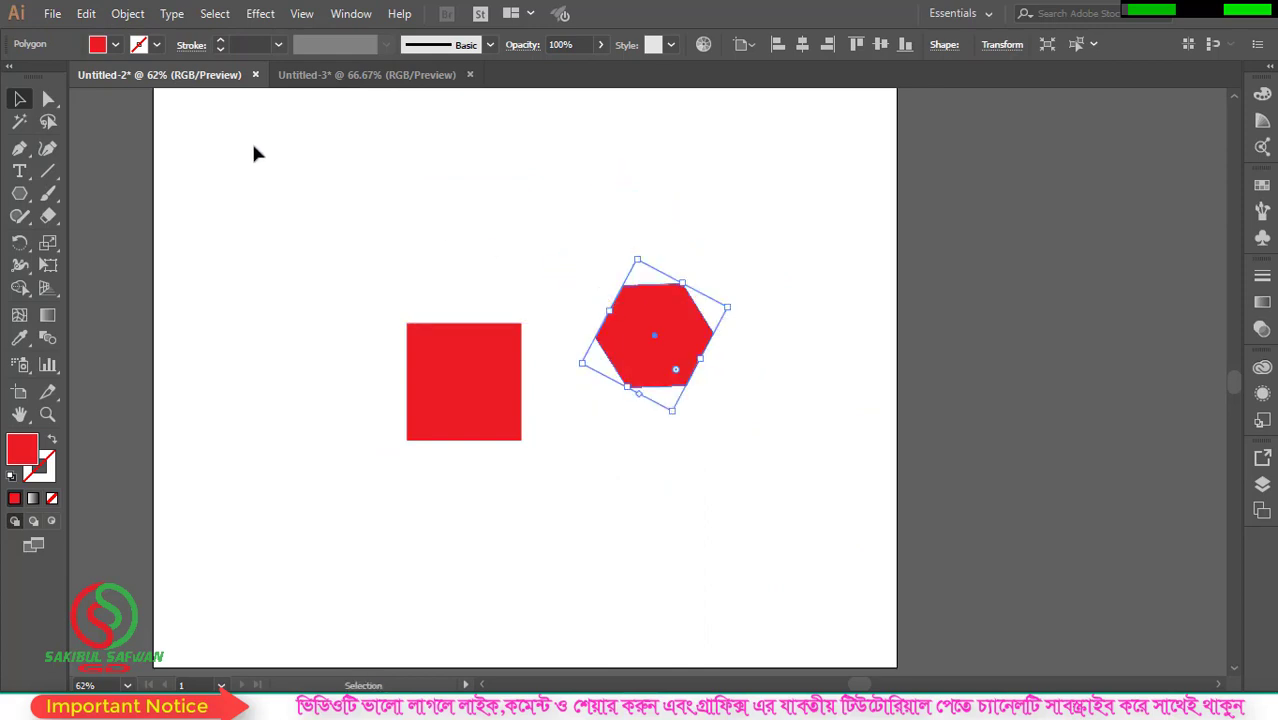
Step: Return to Untitled-3 and select all its remaining squares and hexagons
{"action": "left_click", "coordinate": [310, 76]}
{"action": "scroll", "coordinate": [513, 297], "scroll_direction": "down", "scroll_amount": 1}
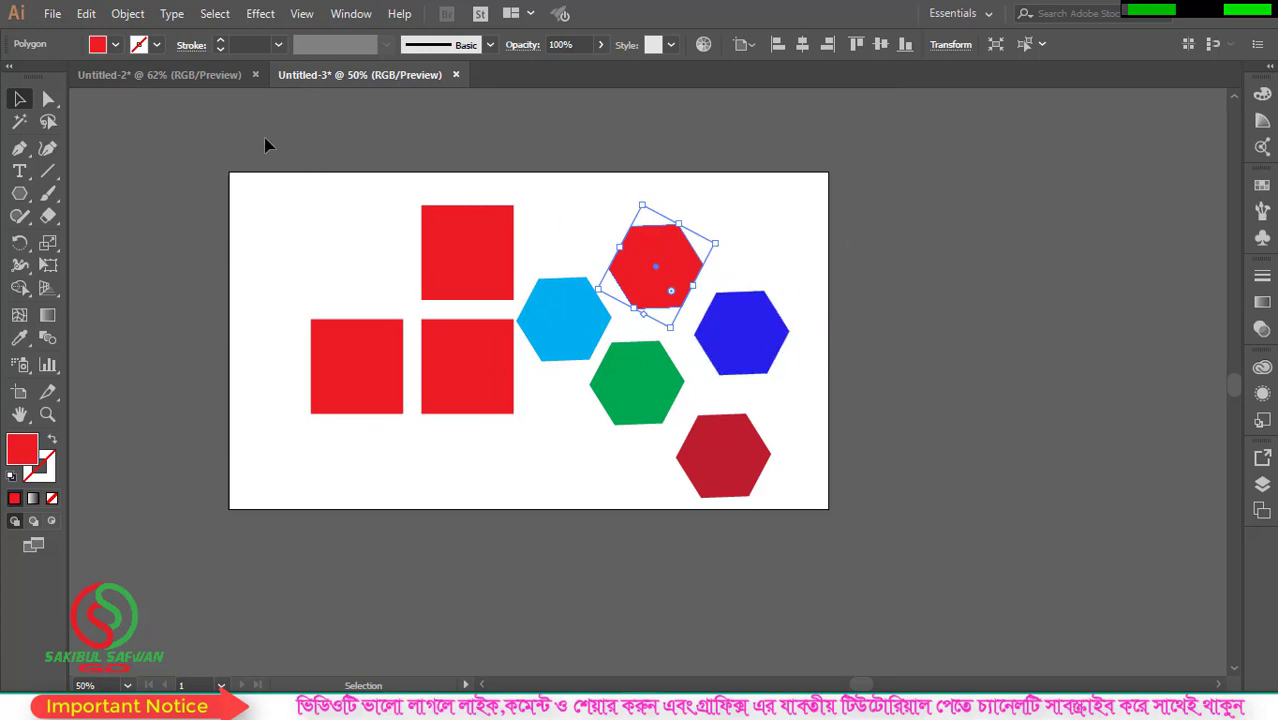
{"action": "left_click_drag", "start_coordinate": [283, 188], "coordinate": [955, 577]}
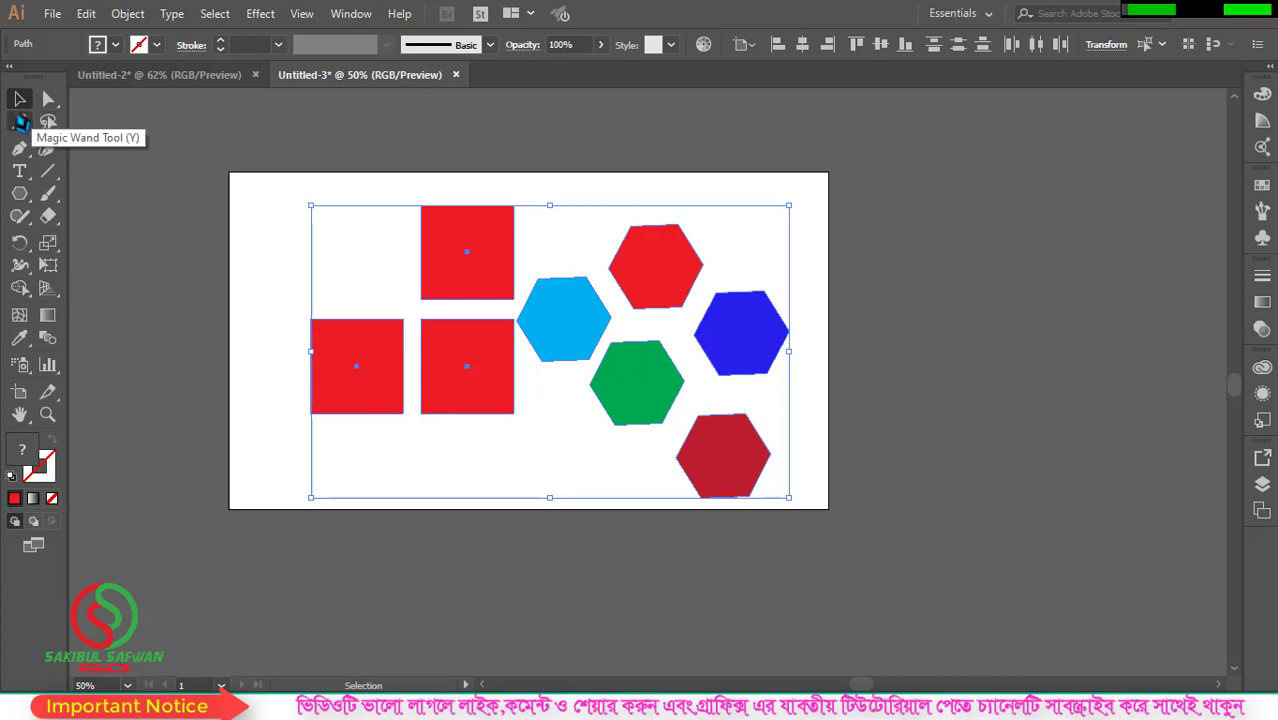
Step: Select the top red square alone and nudge it slightly up and left
{"action": "left_click", "coordinate": [463, 165]}
{"action": "left_click", "coordinate": [456, 251]}
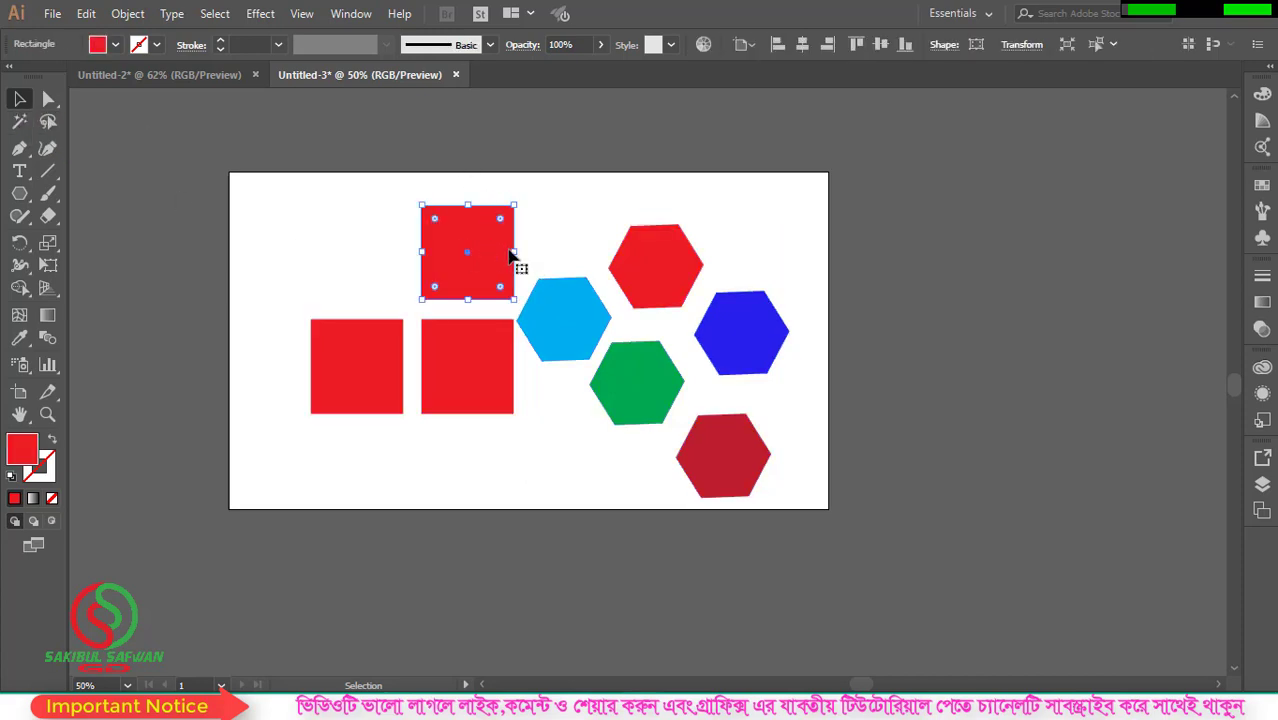
{"action": "scroll", "coordinate": [513, 245], "scroll_direction": "up", "scroll_amount": 2}
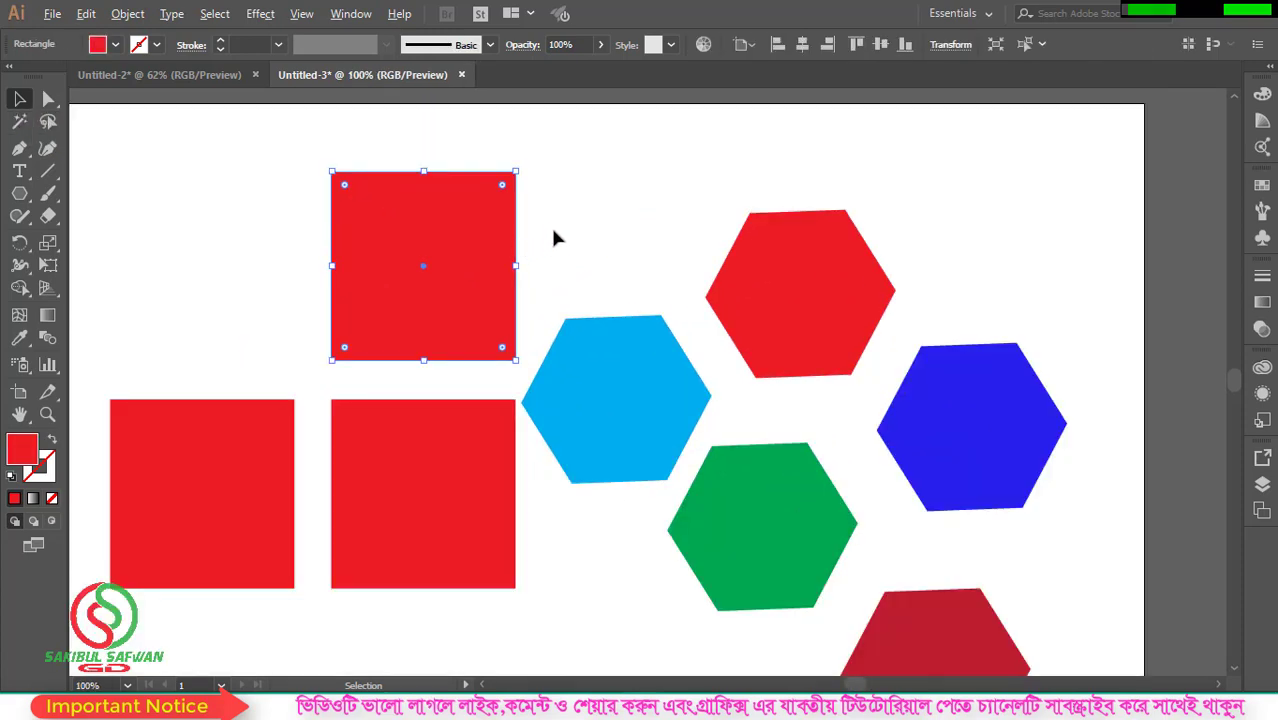
{"action": "scroll", "coordinate": [493, 262], "scroll_direction": "up", "scroll_amount": 1}
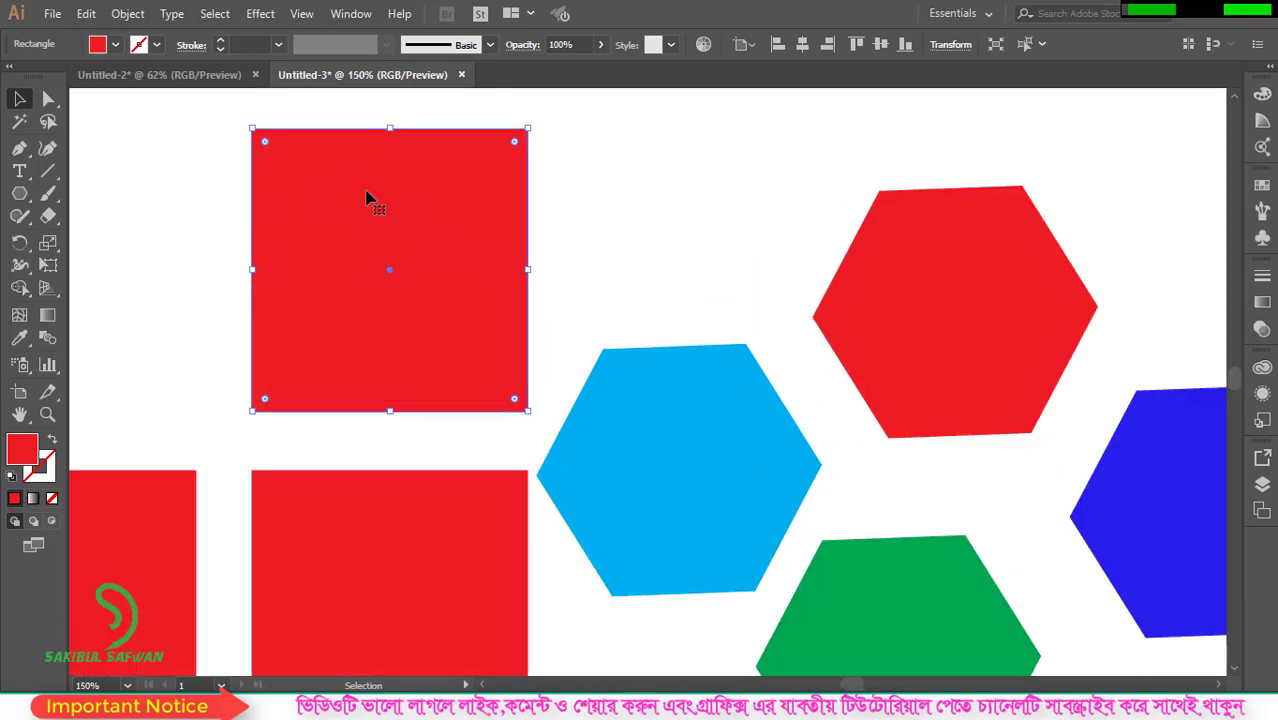
{"action": "left_click_drag", "start_coordinate": [389, 230], "coordinate": [353, 212]}
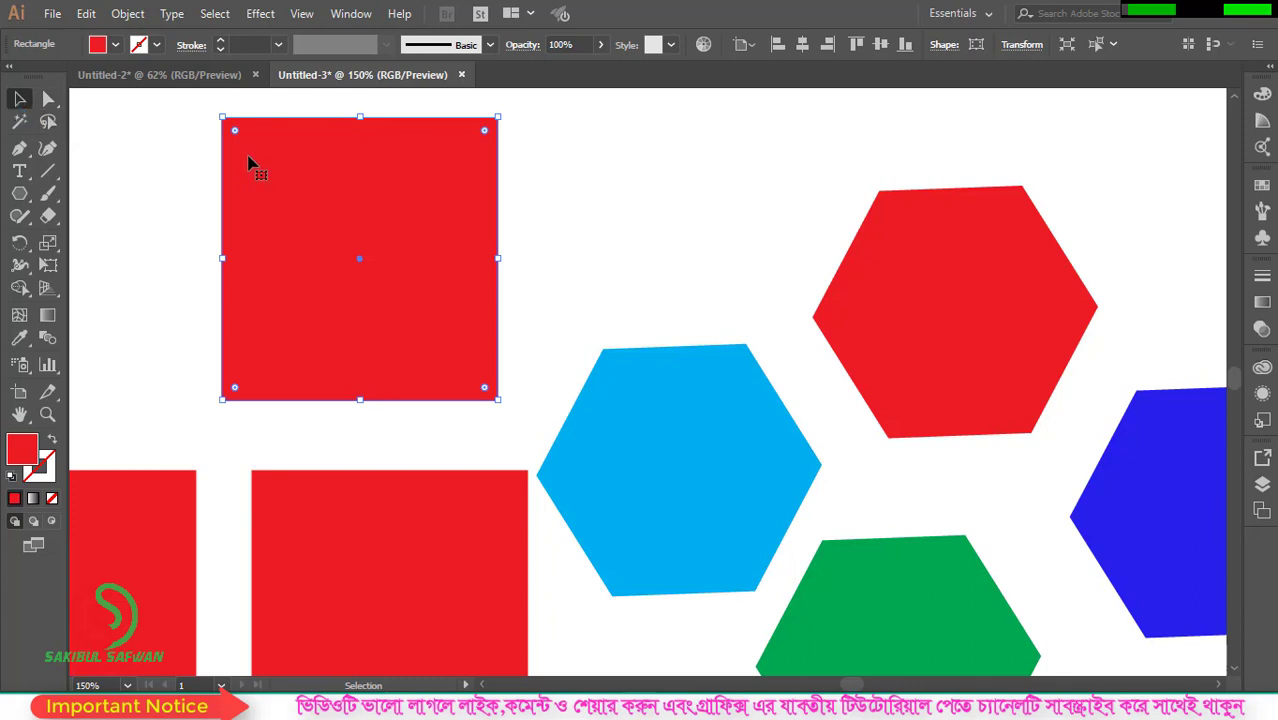
Step: Drag the top red square's Live Corner widget inward to about R 78 px, forming a circle
{"action": "left_click", "coordinate": [590, 190]}
{"action": "left_click", "coordinate": [389, 192]}
{"action": "left_click_drag", "start_coordinate": [236, 137], "coordinate": [370, 313]}
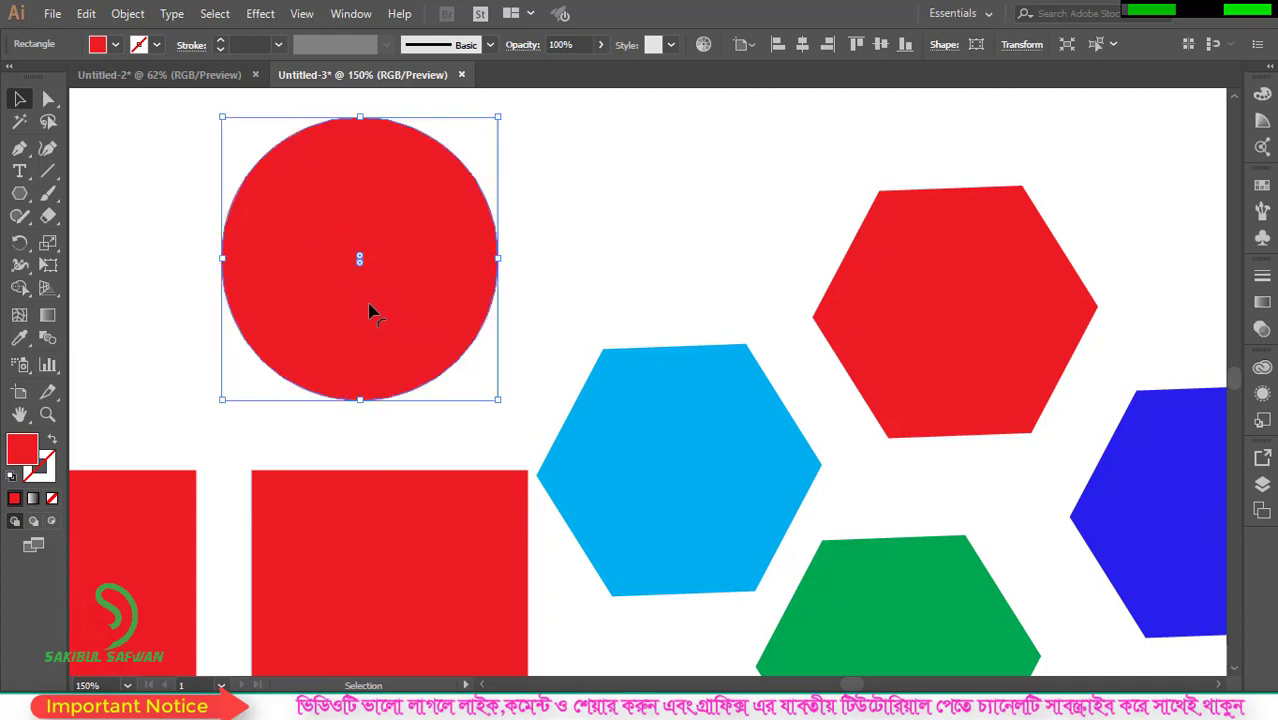
{"action": "left_click_drag", "start_coordinate": [418, 157], "coordinate": [385, 183]}
{"action": "scroll", "coordinate": [283, 174], "scroll_direction": "down", "scroll_amount": 1}
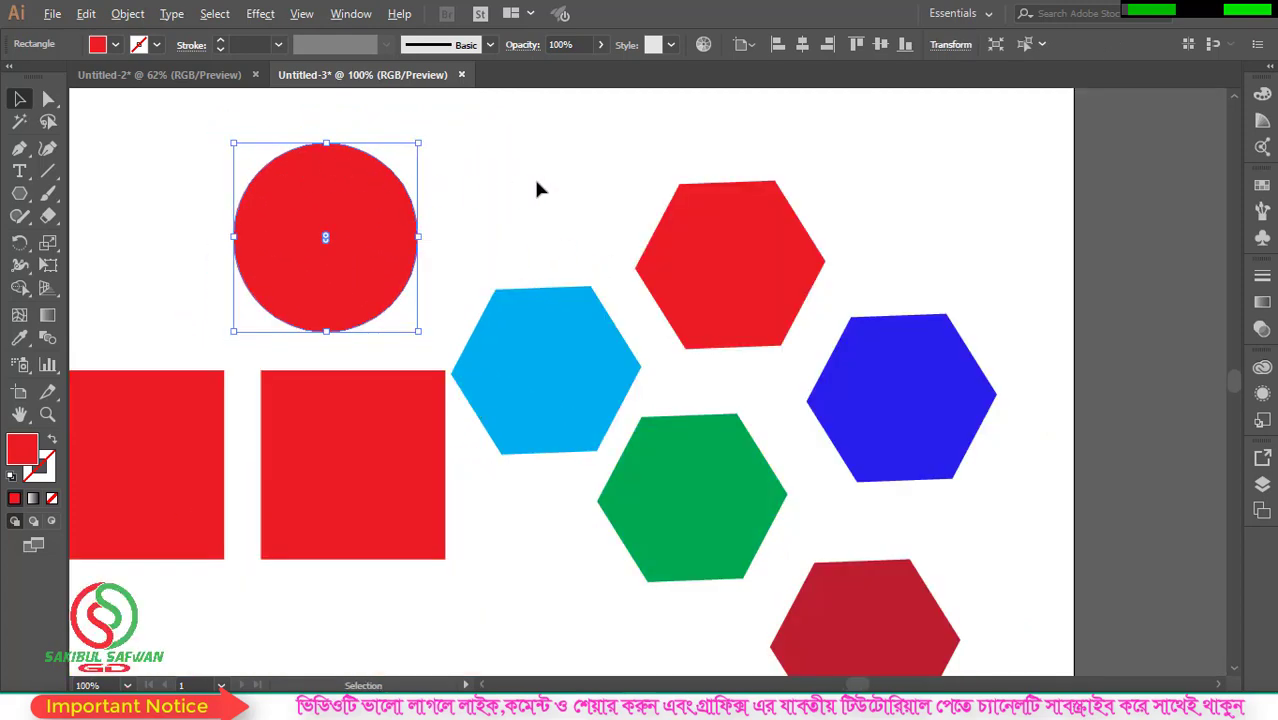
{"action": "scroll", "coordinate": [533, 176], "scroll_direction": "down", "scroll_amount": 1}
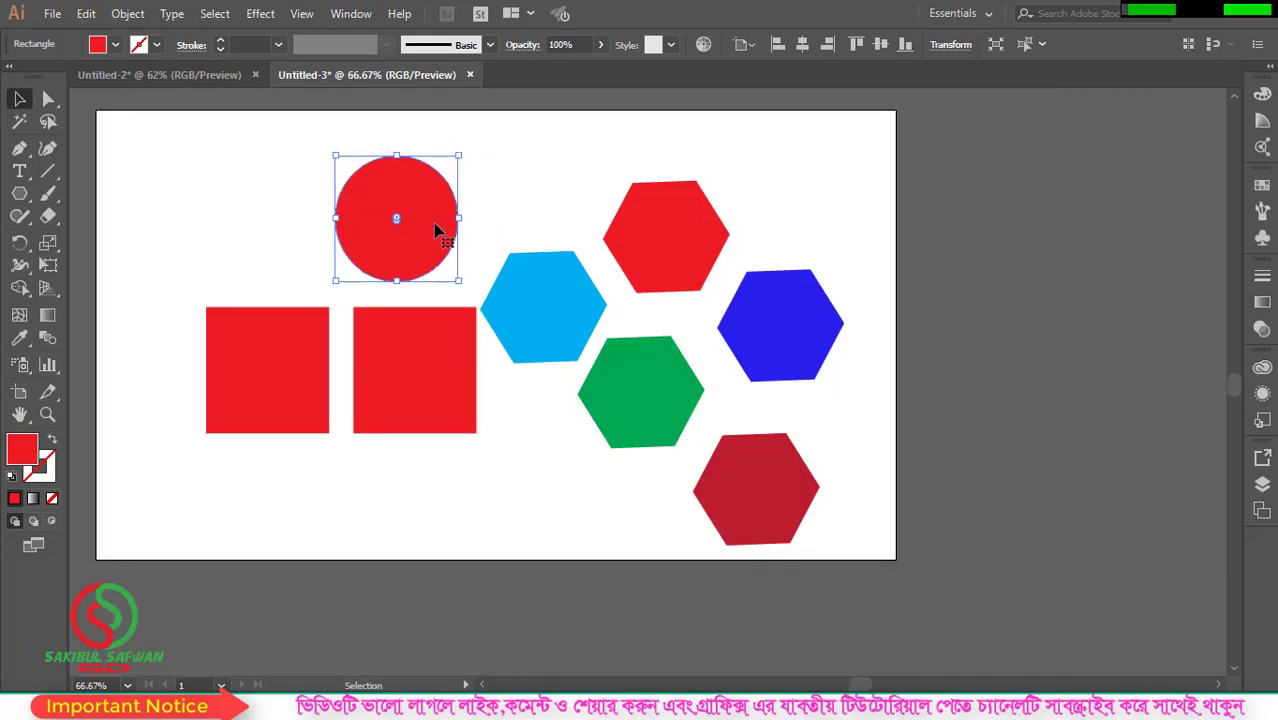
Step: Drag the cyan hexagon's Live Corner widget toward its centre until it forms a circle
{"action": "scroll", "coordinate": [580, 320], "scroll_direction": "up", "scroll_amount": 2}
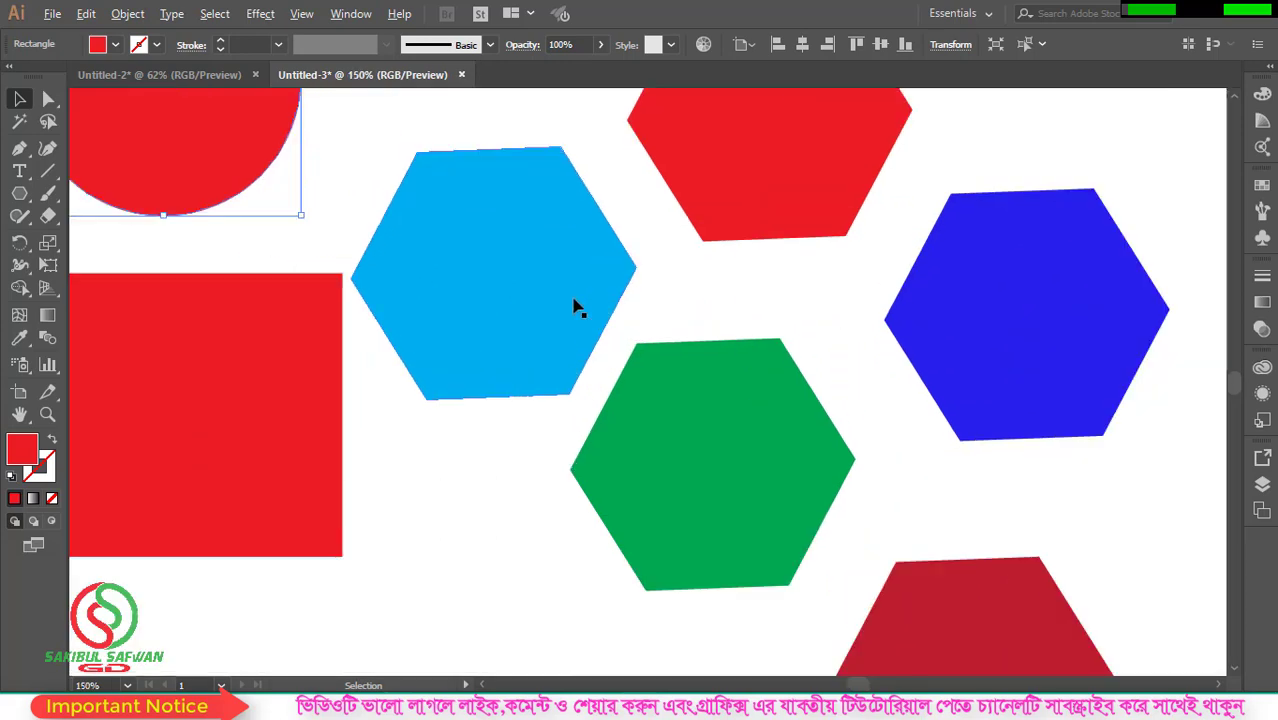
{"action": "scroll", "coordinate": [577, 308], "scroll_direction": "up", "scroll_amount": 1}
{"action": "left_click", "coordinate": [514, 245]}
{"action": "scroll", "coordinate": [357, 214], "scroll_direction": "up", "scroll_amount": 1}
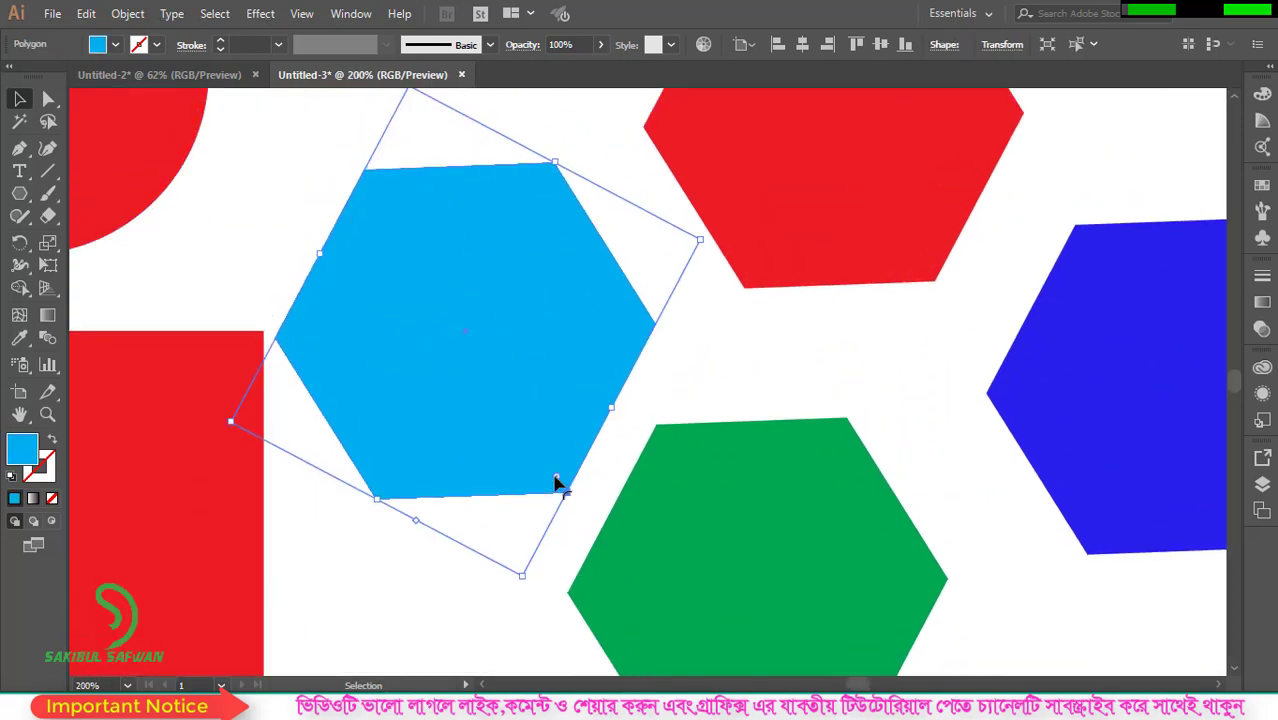
{"action": "left_click_drag", "start_coordinate": [559, 484], "coordinate": [424, 281]}
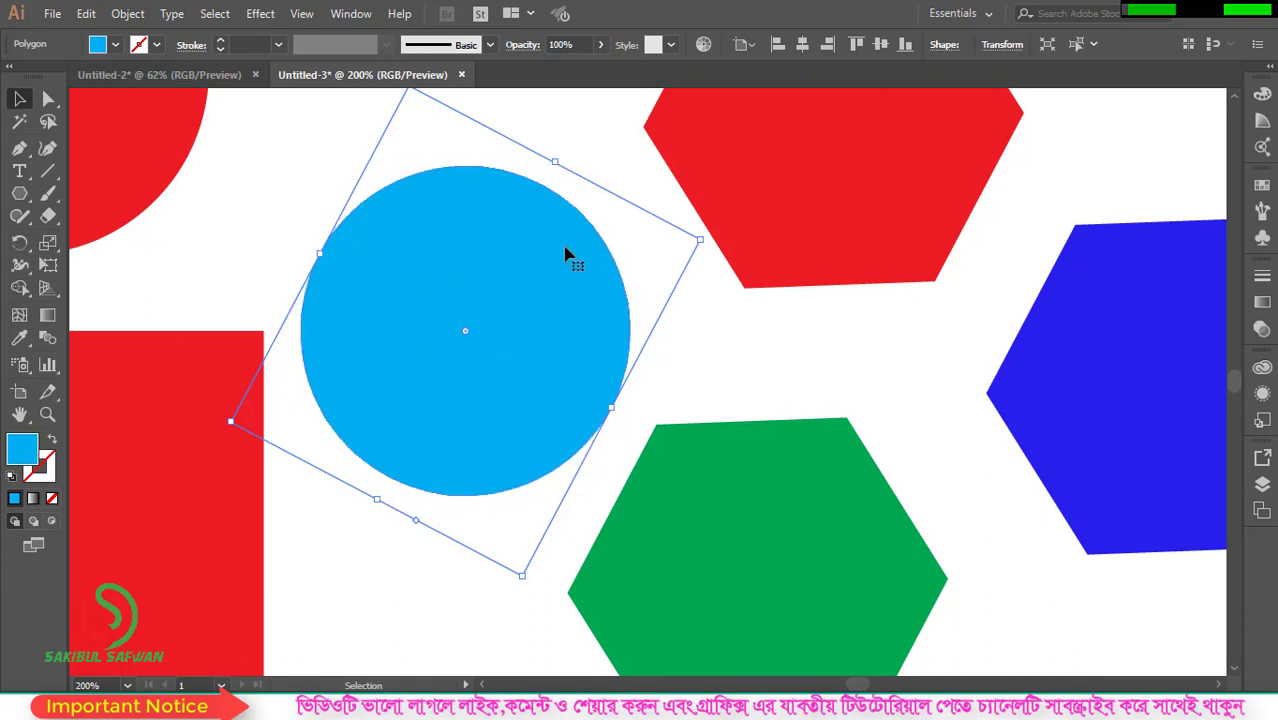
{"action": "scroll", "coordinate": [556, 240], "scroll_direction": "down", "scroll_amount": 3}
{"action": "scroll", "coordinate": [580, 280], "scroll_direction": "up", "scroll_amount": 1}
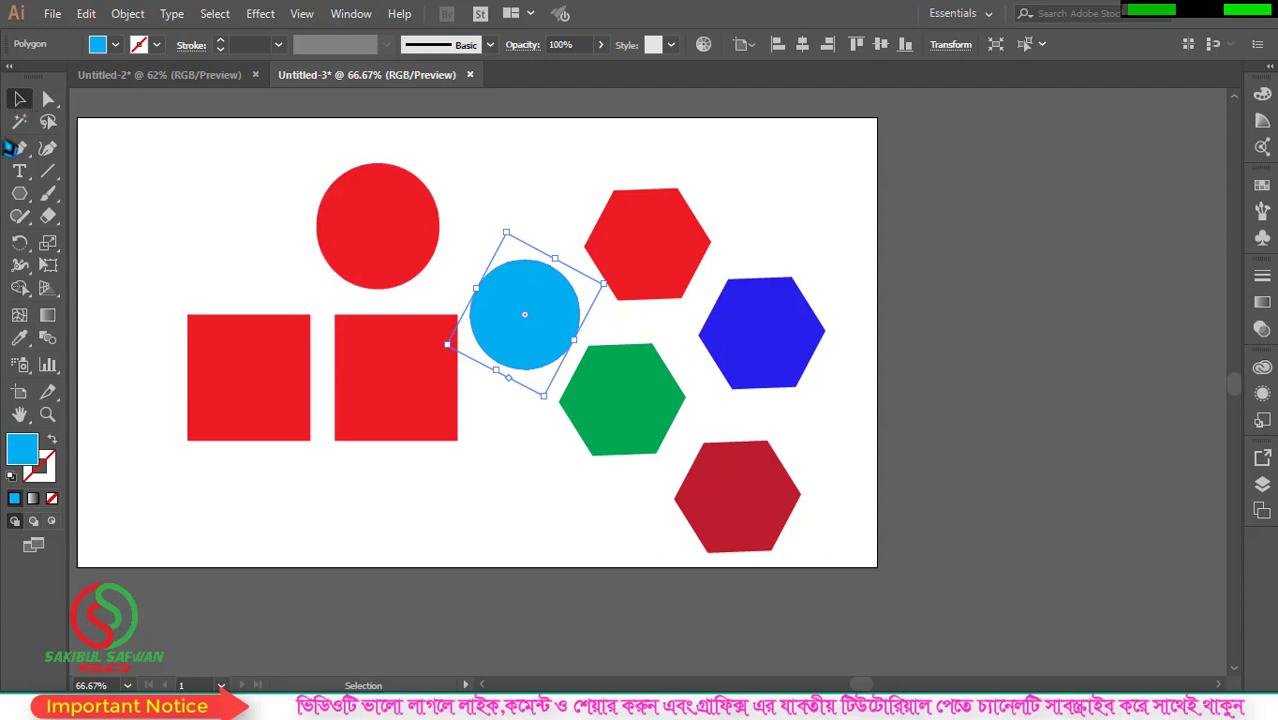
{"action": "mouse_move", "coordinate": [42, 88]}
{"action": "left_mouse_down"}
{"action": "mouse_move", "coordinate": [85, 108]}
{"action": "mouse_move", "coordinate": [40, 106]}
{"action": "left_mouse_up"}
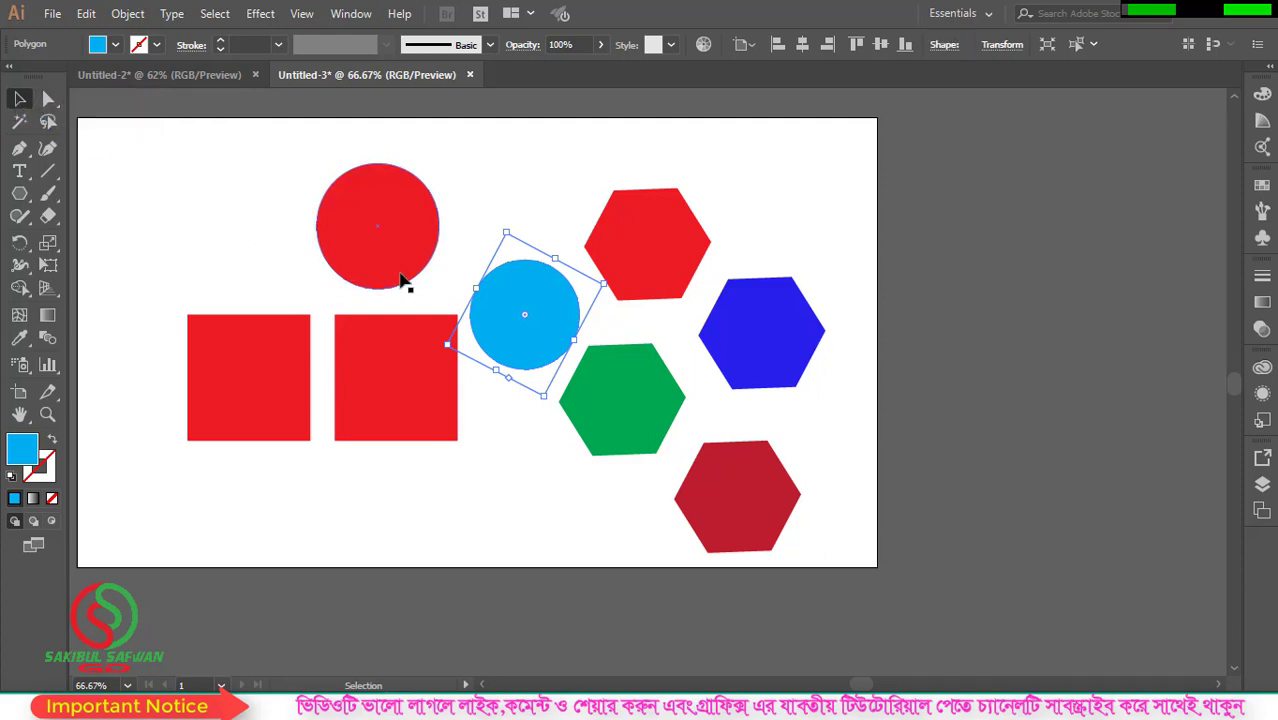